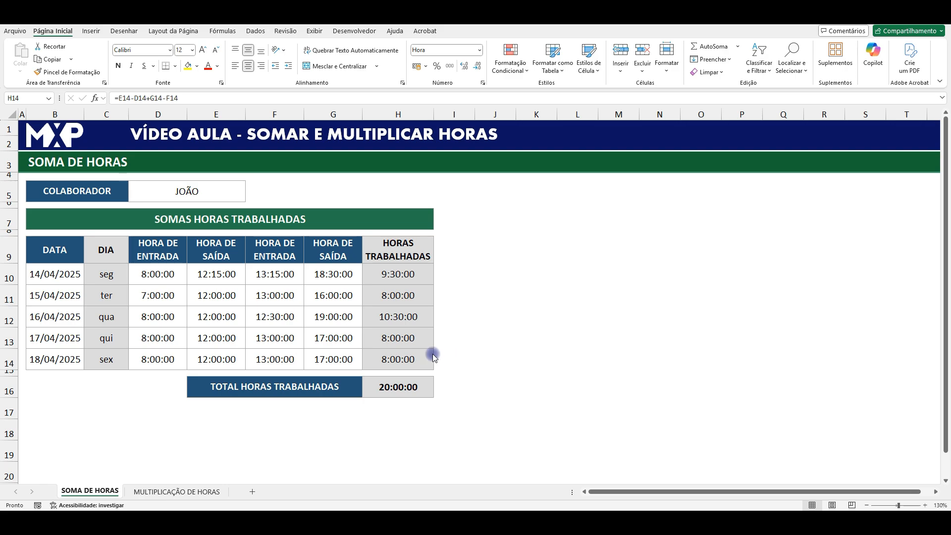
- Examine the collaborator field, the daily worked hours in H10:H14 and the total in H16 on the SOMA DE HORAS sheet
{"action": "left_click", "coordinate": [306, 435]}
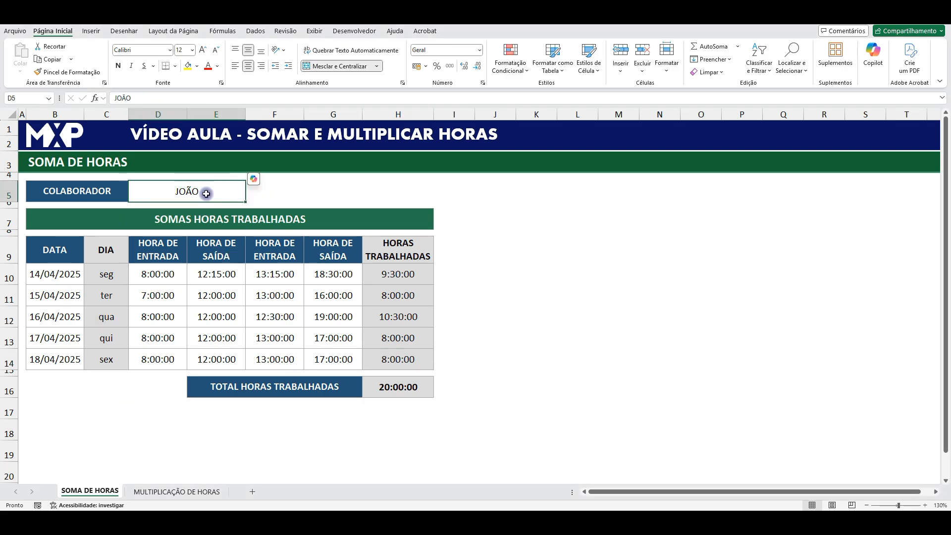
{"action": "left_click_drag", "start_coordinate": [416, 273], "coordinate": [403, 355]}
{"action": "left_click", "coordinate": [399, 274]}
{"action": "left_click_drag", "start_coordinate": [403, 288], "coordinate": [403, 350]}
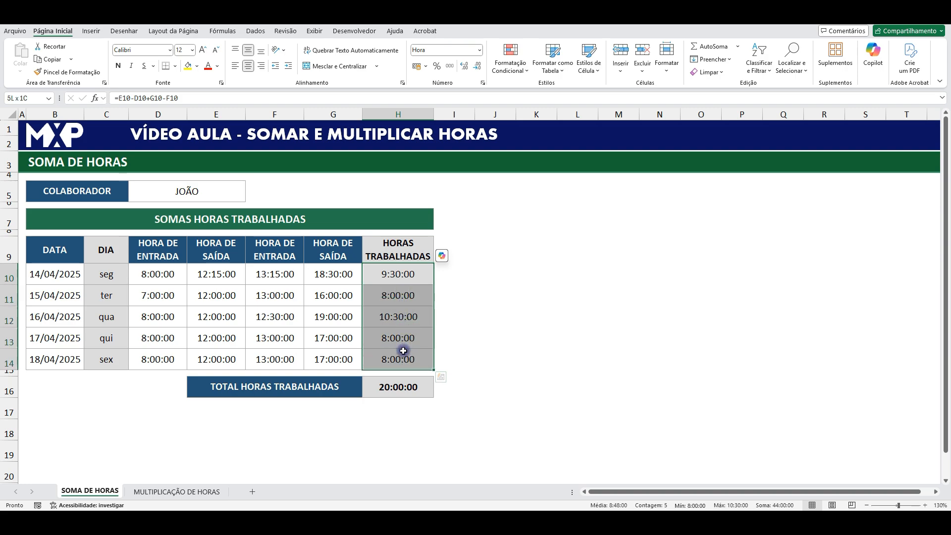
{"action": "left_click", "coordinate": [397, 385]}
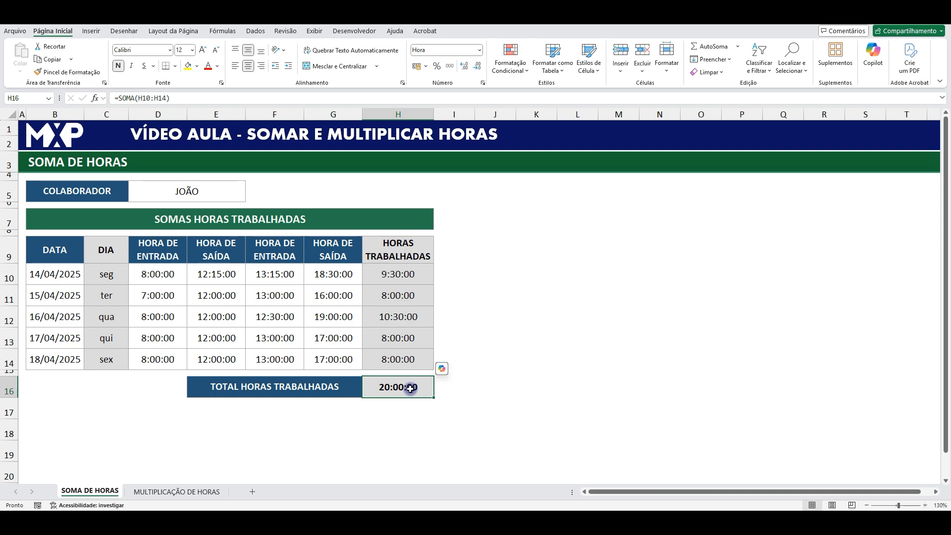
- Examine the hourly rate, total worked hours and amount-to-pay formula on the MULTIPLICAÇÃO DE HORAS sheet
{"action": "left_click", "coordinate": [170, 491]}
{"action": "left_click", "coordinate": [202, 192]}
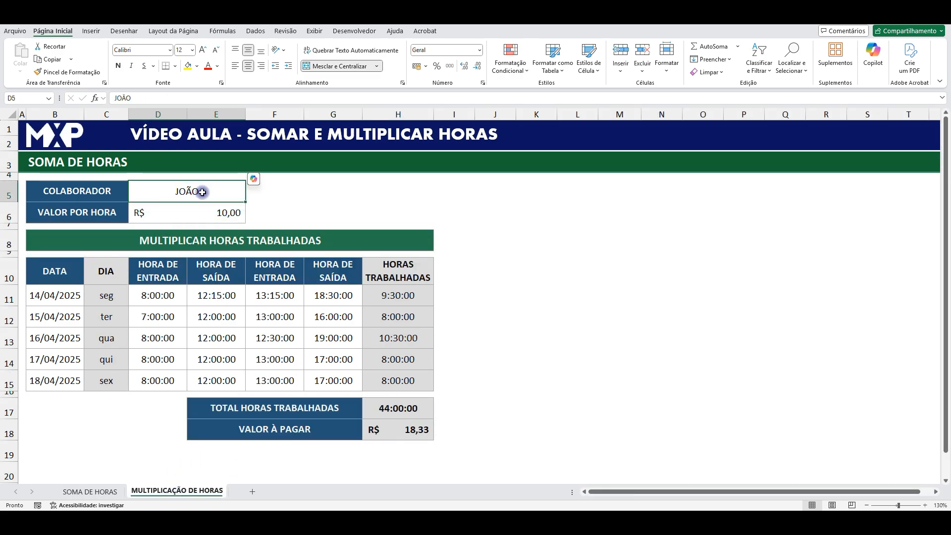
{"action": "left_click", "coordinate": [204, 213]}
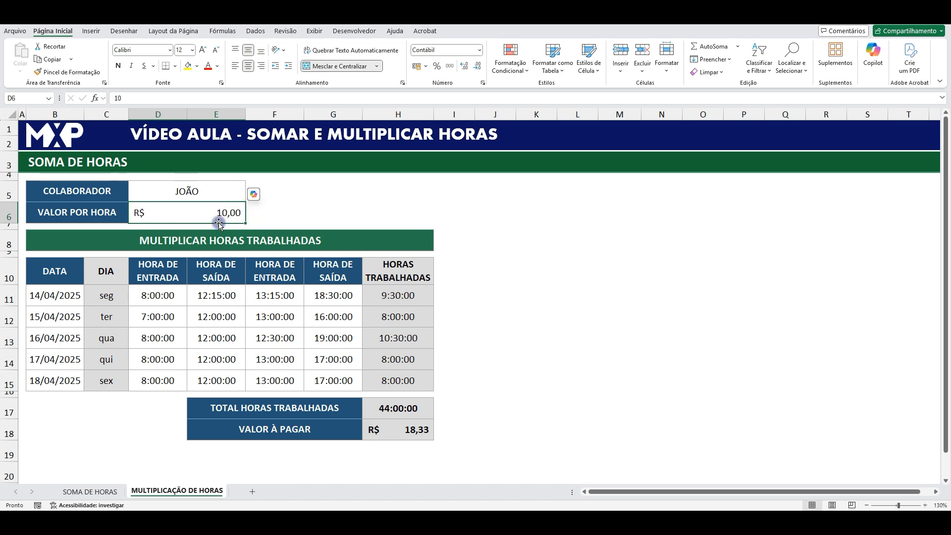
{"action": "left_click", "coordinate": [394, 433]}
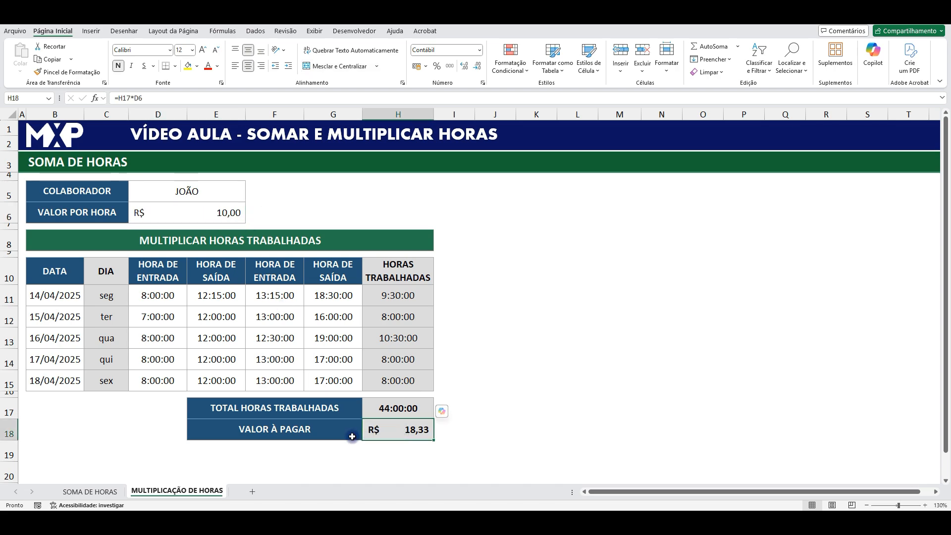
{"action": "left_click", "coordinate": [402, 409]}
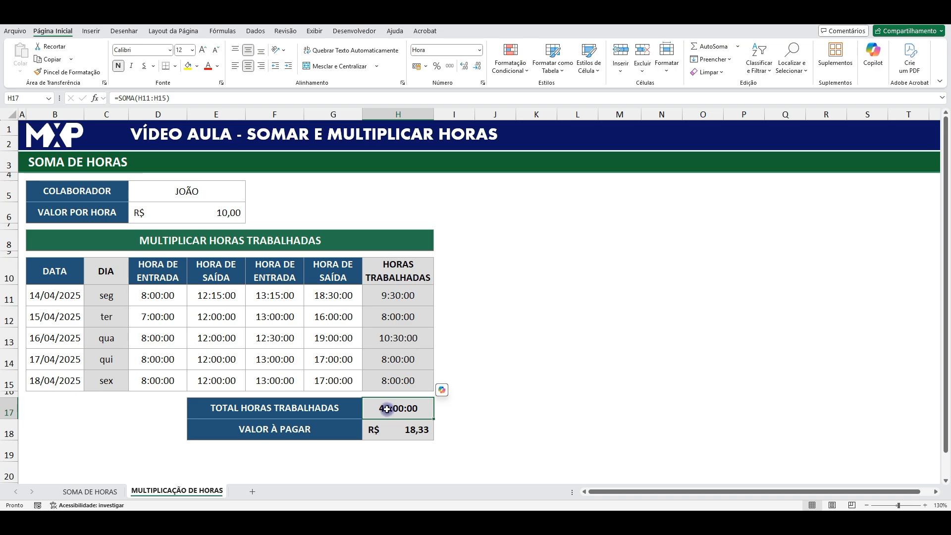
{"action": "left_click", "coordinate": [224, 205]}
{"action": "left_click", "coordinate": [397, 435]}
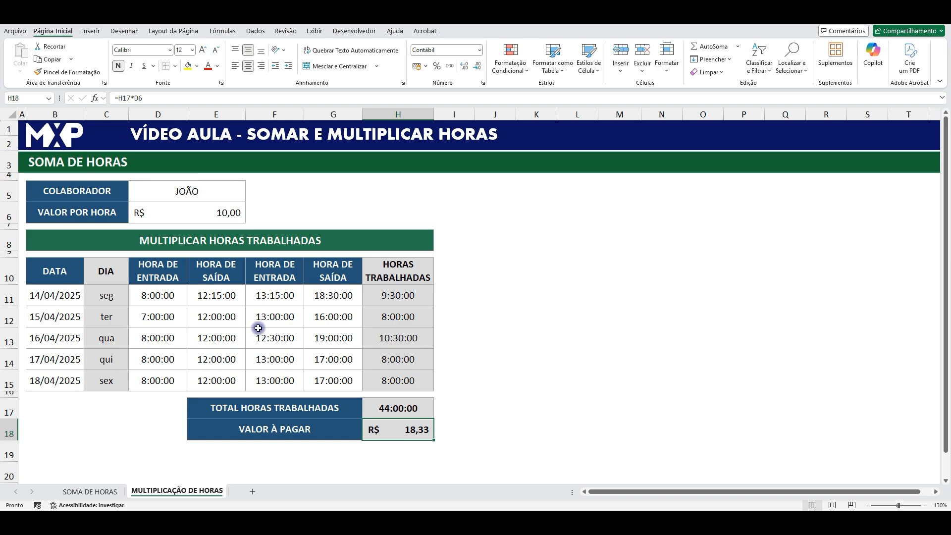
{"action": "left_click", "coordinate": [505, 336]}
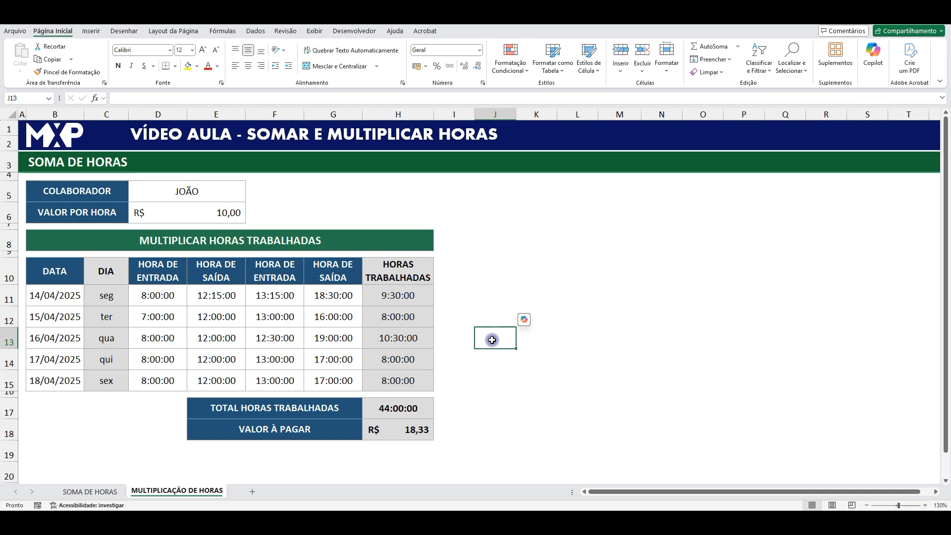
- Apply the Hora number format to total cell H16 on the SOMA DE HORAS sheet
{"action": "left_click", "coordinate": [101, 492]}
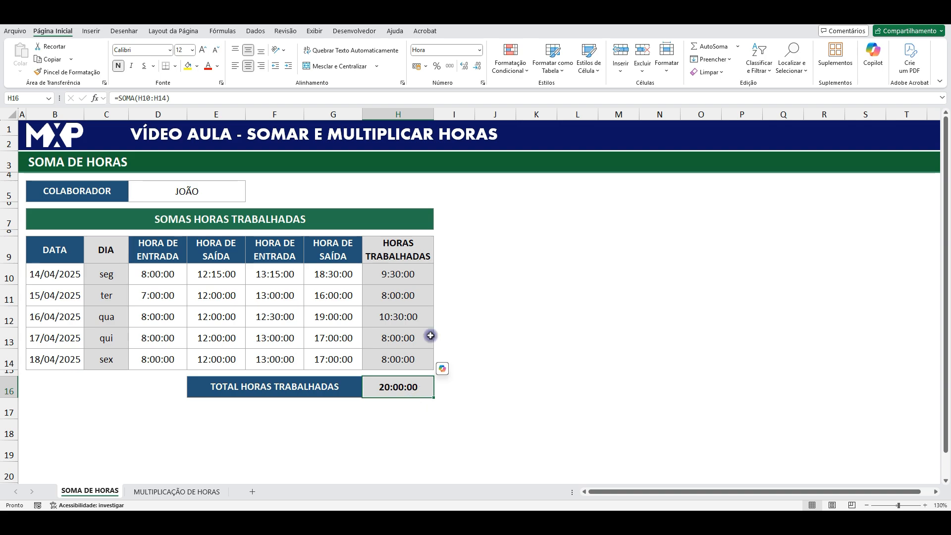
{"action": "left_click", "coordinate": [478, 50]}
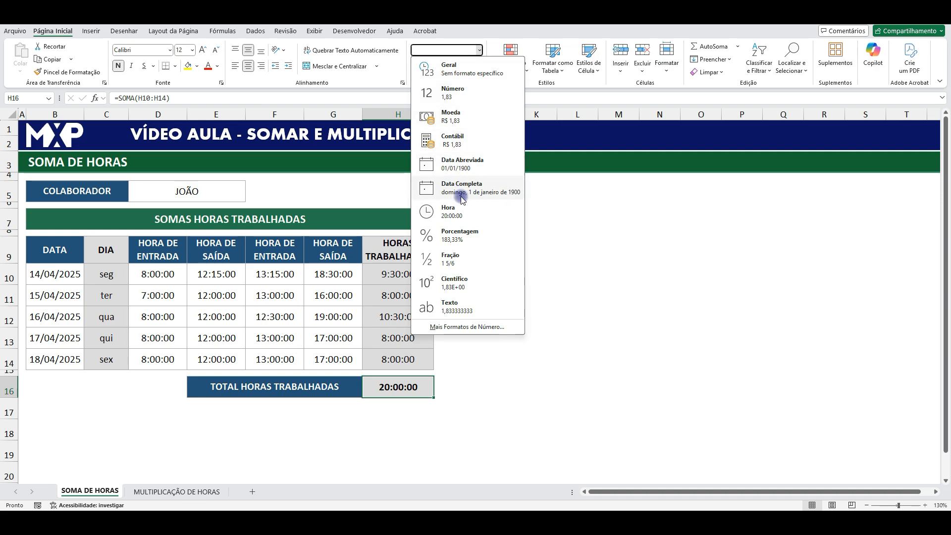
{"action": "left_click", "coordinate": [462, 213]}
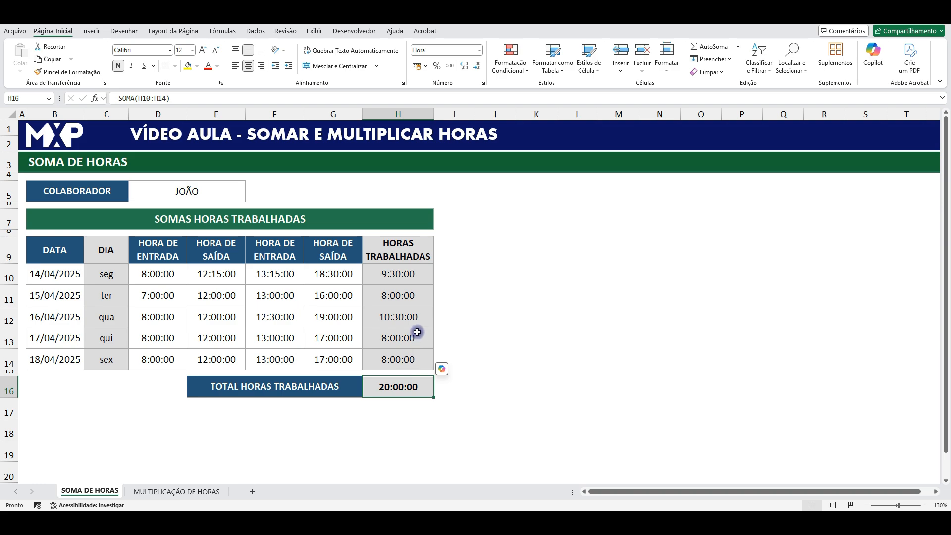
- Check the sum of worked hours for all five days and for the first three, and inspect cells H13 and H14
{"action": "left_click_drag", "start_coordinate": [406, 270], "coordinate": [404, 358]}
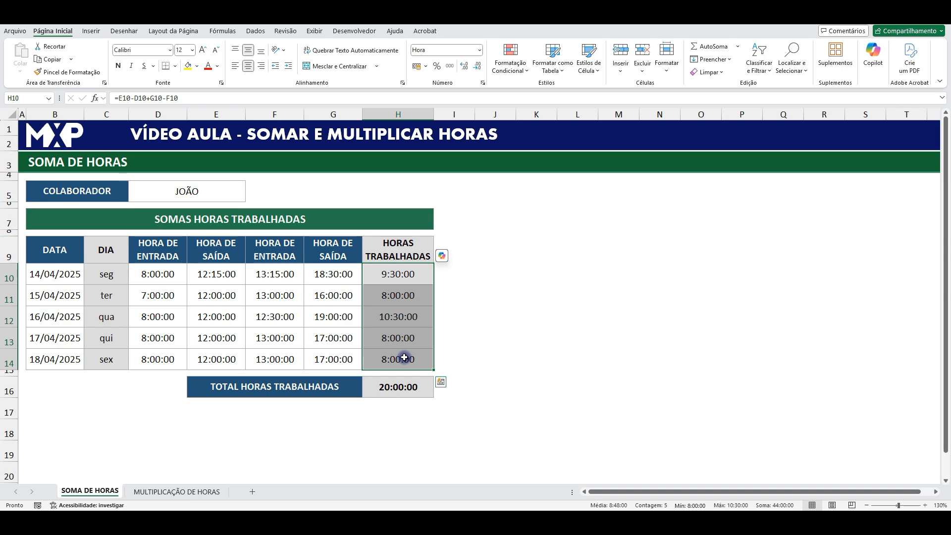
{"action": "left_click_drag", "start_coordinate": [399, 271], "coordinate": [401, 357]}
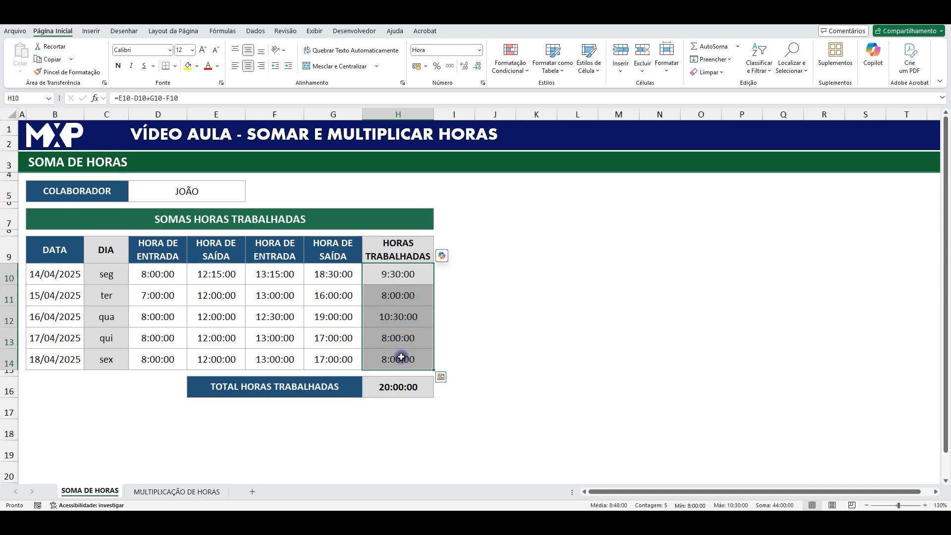
{"action": "left_click", "coordinate": [787, 505]}
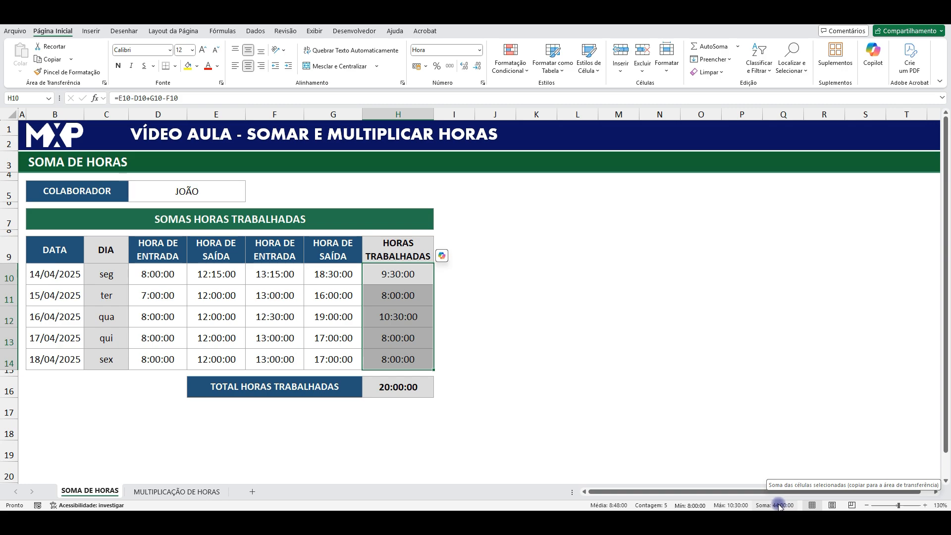
{"action": "left_click", "coordinate": [463, 296]}
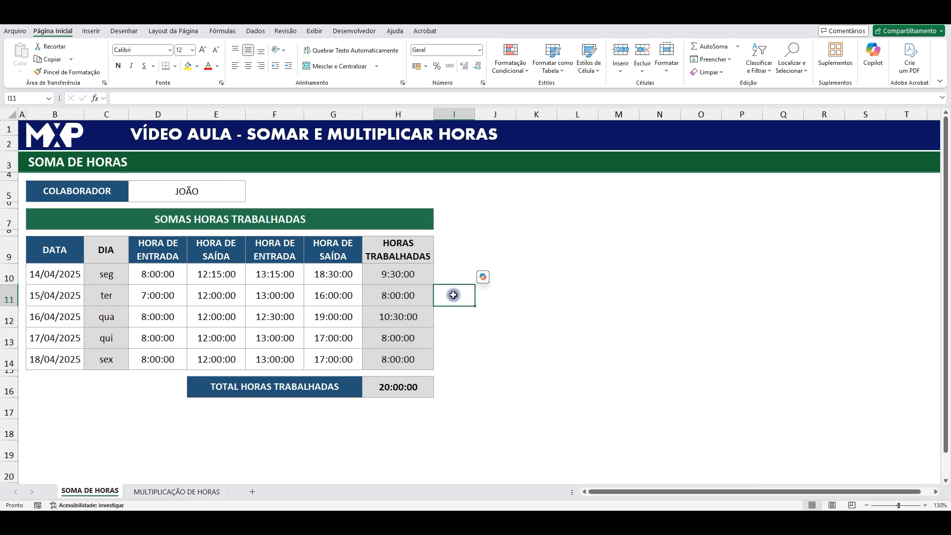
{"action": "left_click_drag", "start_coordinate": [400, 273], "coordinate": [400, 314]}
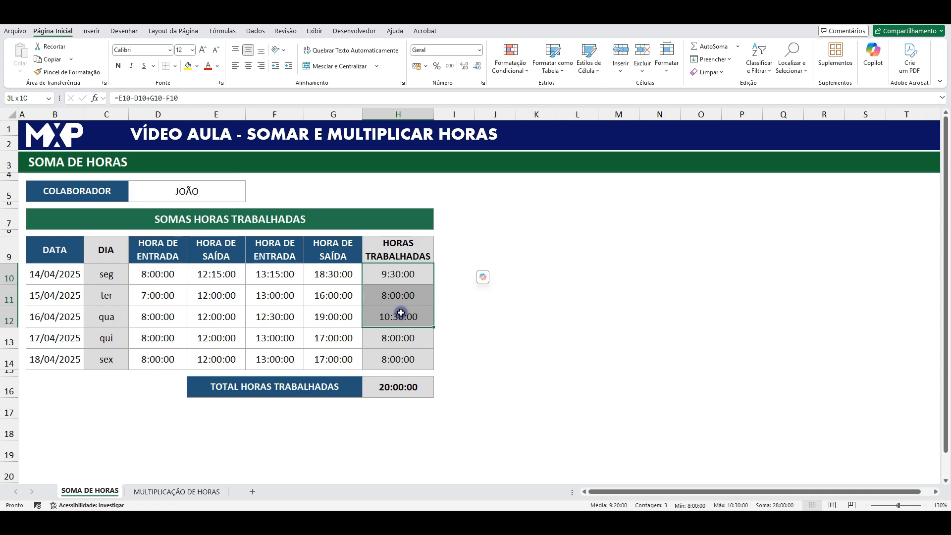
{"action": "left_click", "coordinate": [401, 313]}
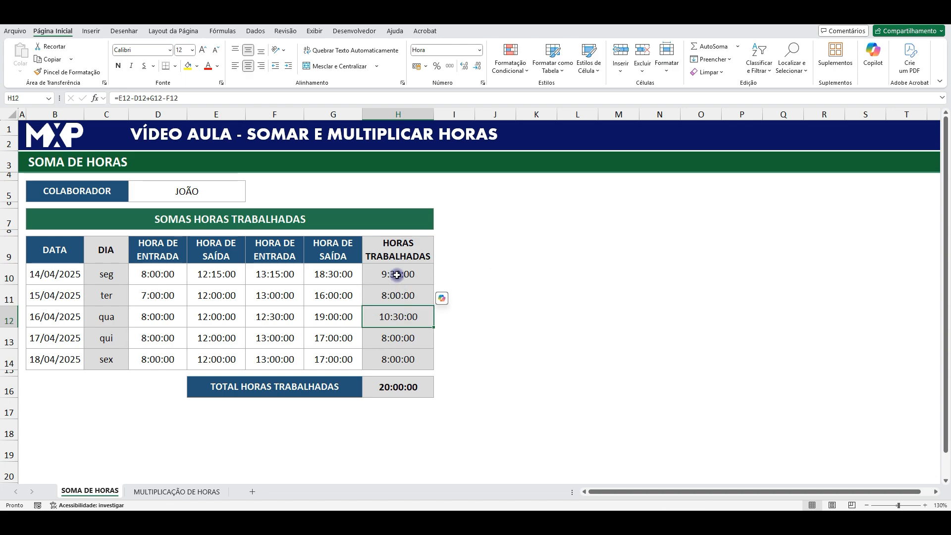
{"action": "left_click_drag", "start_coordinate": [396, 273], "coordinate": [396, 313]}
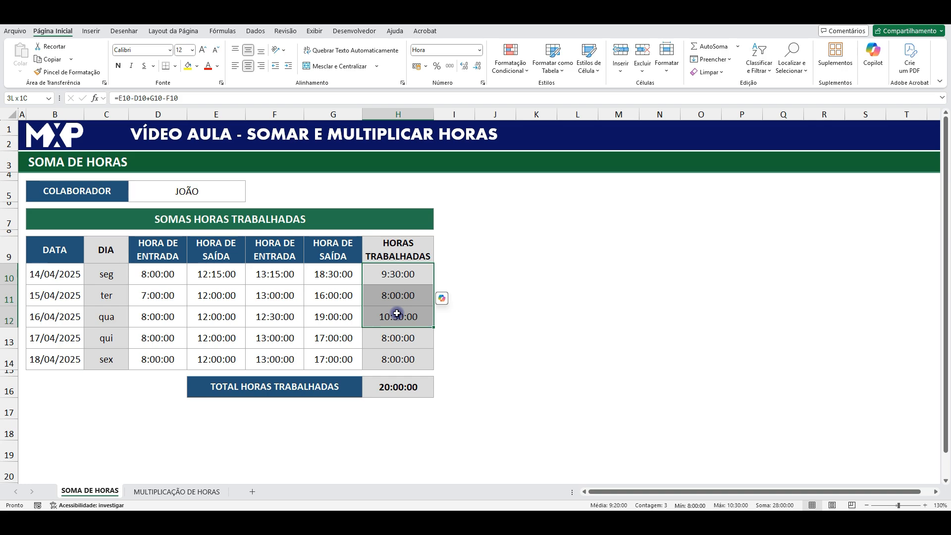
{"action": "left_click_drag", "start_coordinate": [397, 313], "coordinate": [397, 313]}
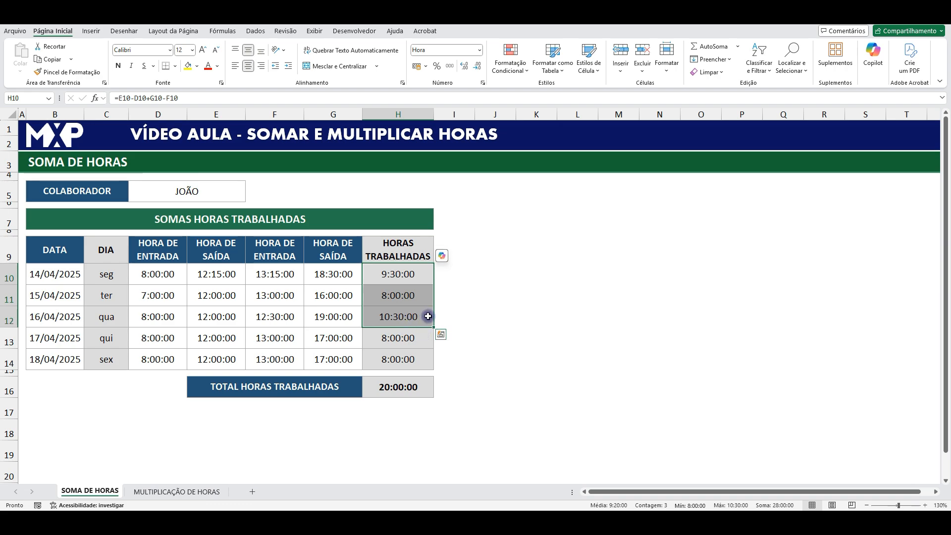
{"action": "left_click_drag", "start_coordinate": [402, 274], "coordinate": [406, 315]}
{"action": "left_click", "coordinate": [403, 338]}
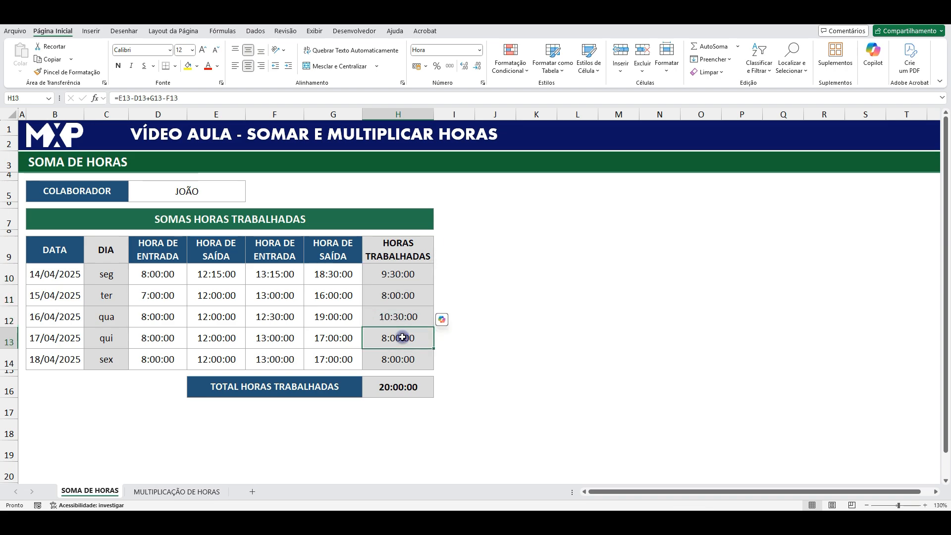
{"action": "left_click", "coordinate": [402, 359]}
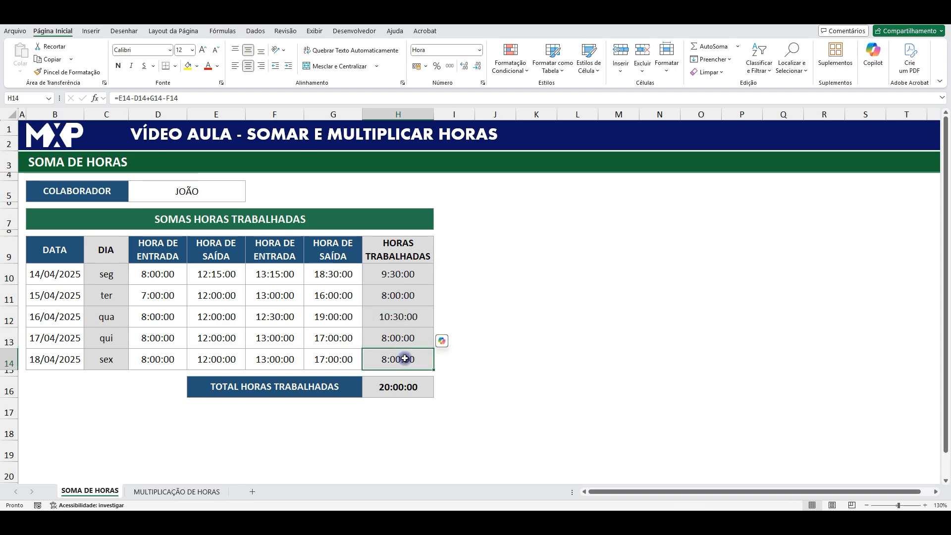
- Compare the sum of H10:H14 with the total formula in H16, glancing at the MULTIPLICAÇÃO DE HORAS sheet
{"action": "left_click_drag", "start_coordinate": [403, 276], "coordinate": [390, 357]}
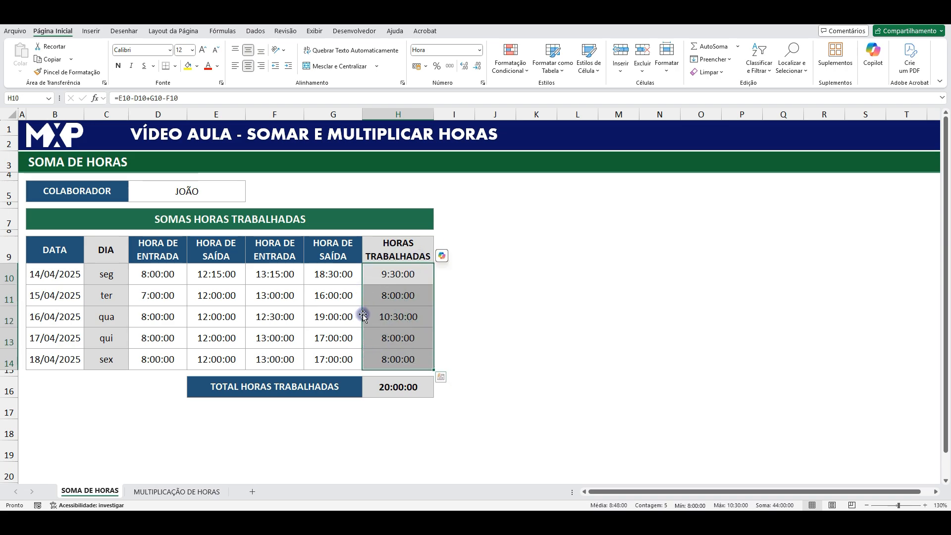
{"action": "left_click", "coordinate": [406, 275]}
{"action": "left_click_drag", "start_coordinate": [406, 274], "coordinate": [401, 352]}
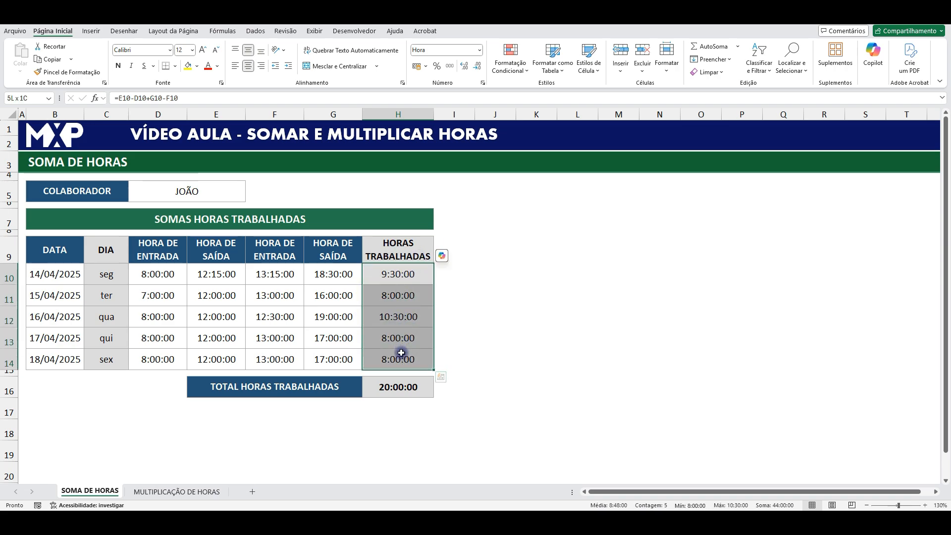
{"action": "left_click", "coordinate": [397, 386]}
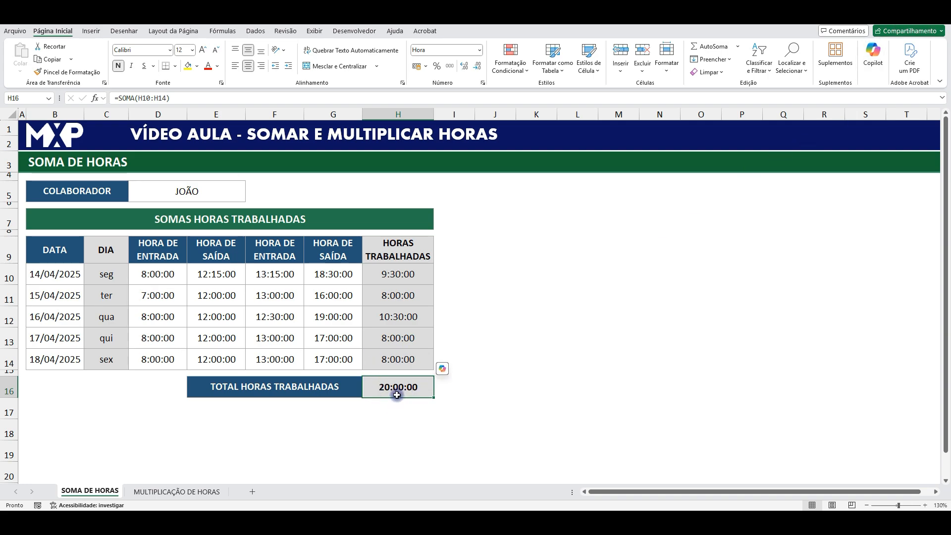
{"action": "left_click", "coordinate": [165, 490]}
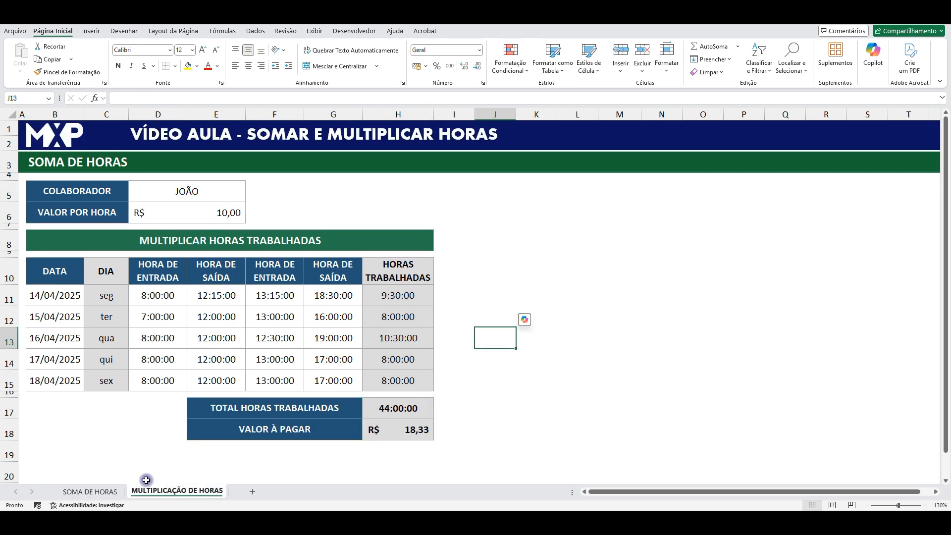
{"action": "left_click", "coordinate": [103, 491]}
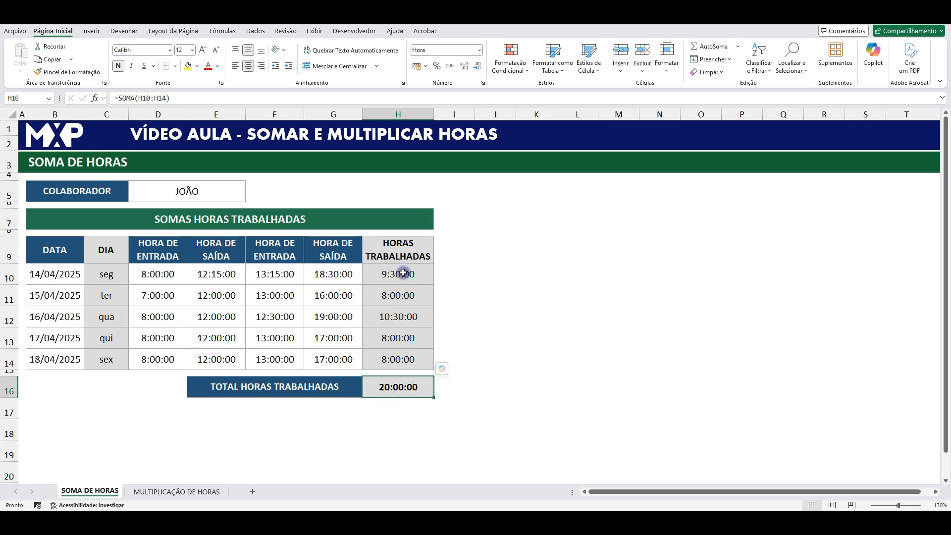
{"action": "left_click_drag", "start_coordinate": [402, 272], "coordinate": [398, 351]}
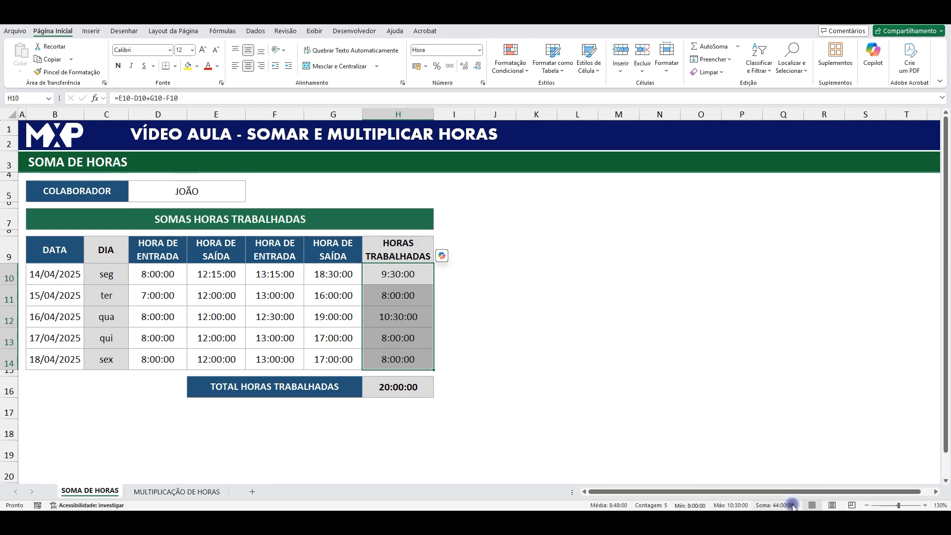
{"action": "left_click", "coordinate": [384, 389]}
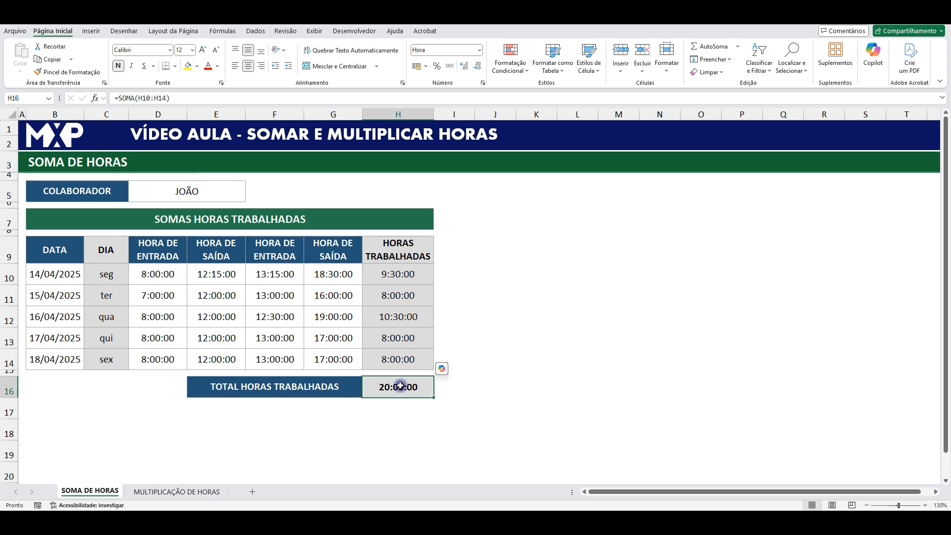
- Duplicate the TOTAL HORAS TRABALHADAS label and total from row 16 into row 17
{"action": "left_click_drag", "start_coordinate": [278, 388], "coordinate": [377, 387]}
{"action": "key", "text": "ctrl+c"}
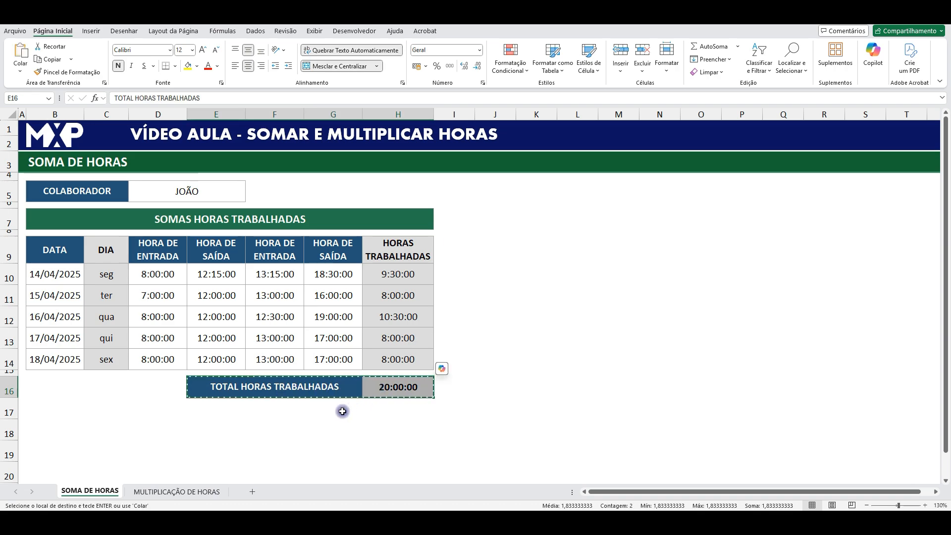
{"action": "left_click", "coordinate": [225, 407]}
{"action": "key", "text": "ctrl+v"}
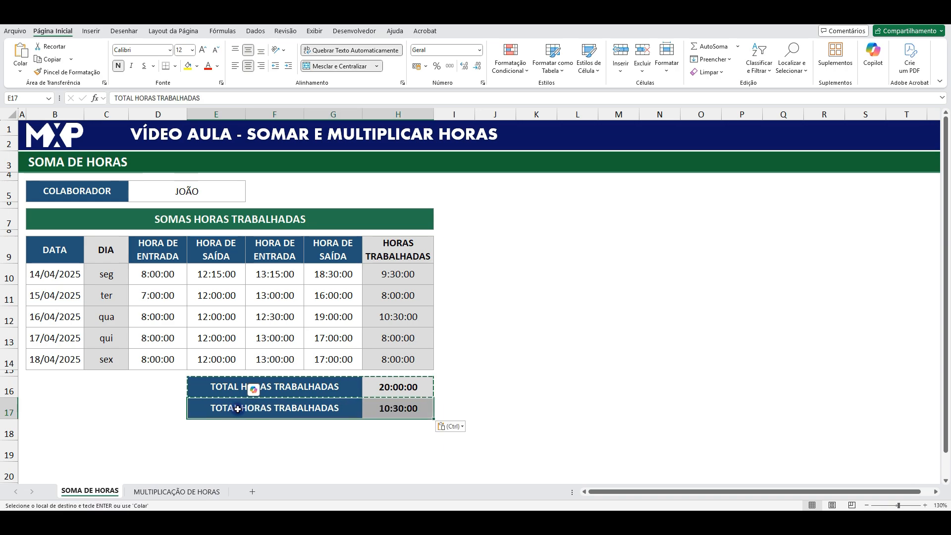
- Correct the duplicated total's formula in H17 so that it sums H10:H14
{"action": "left_click", "coordinate": [398, 408]}
{"action": "double_click", "coordinate": [398, 408]}
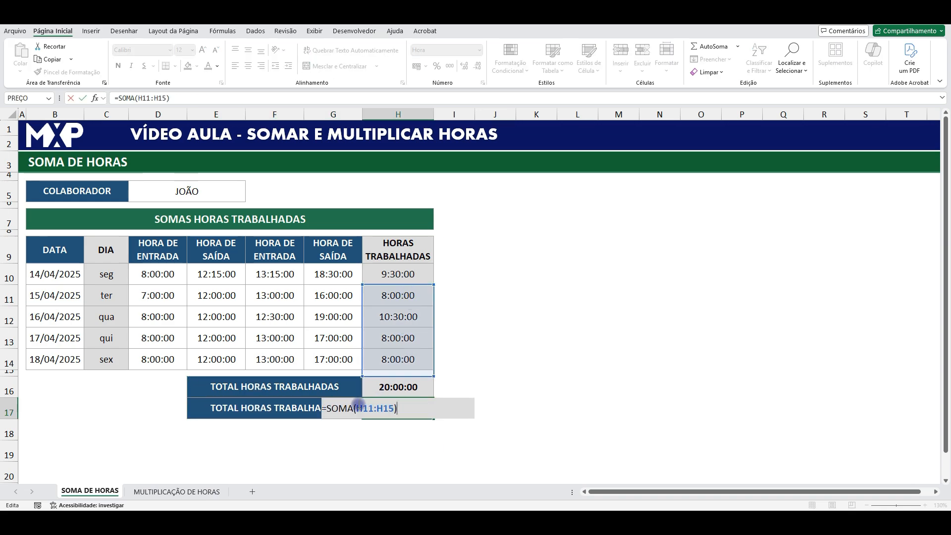
{"action": "left_click_drag", "start_coordinate": [357, 407], "coordinate": [391, 407]}
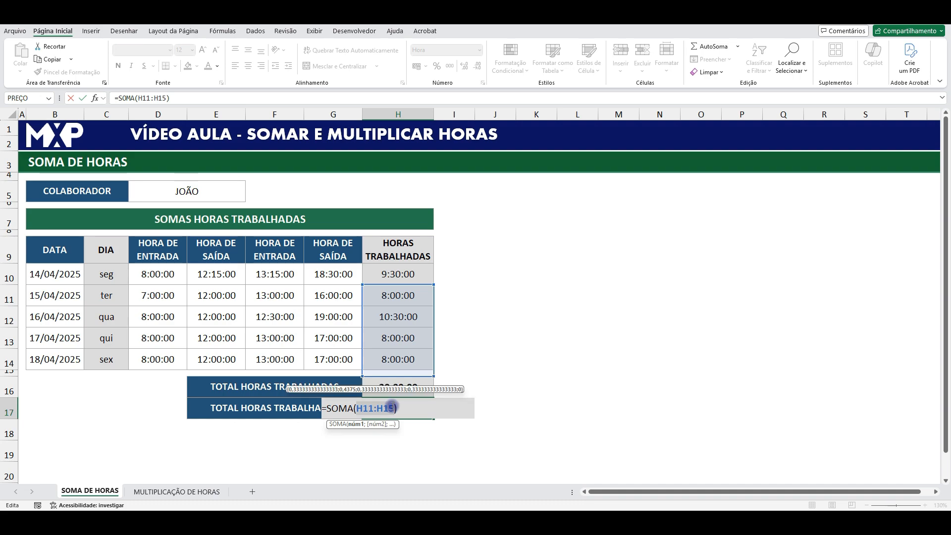
{"action": "left_click_drag", "start_coordinate": [404, 272], "coordinate": [408, 360]}
{"action": "key", "text": "Return"}
{"action": "key", "text": "Up"}
- Open the cell formatting of the first total in H16 and select the 37:30:55 time type
{"action": "left_click", "coordinate": [403, 384]}
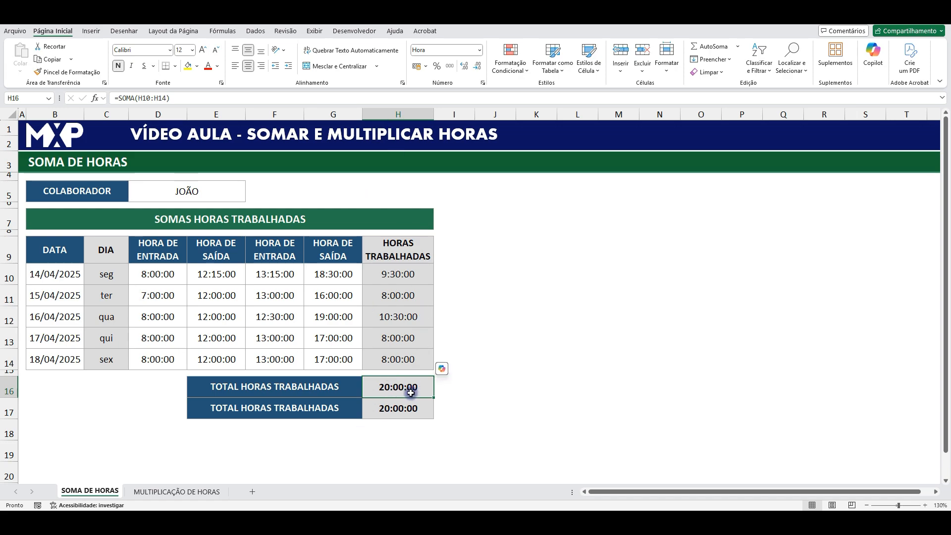
{"action": "left_click", "coordinate": [479, 50]}
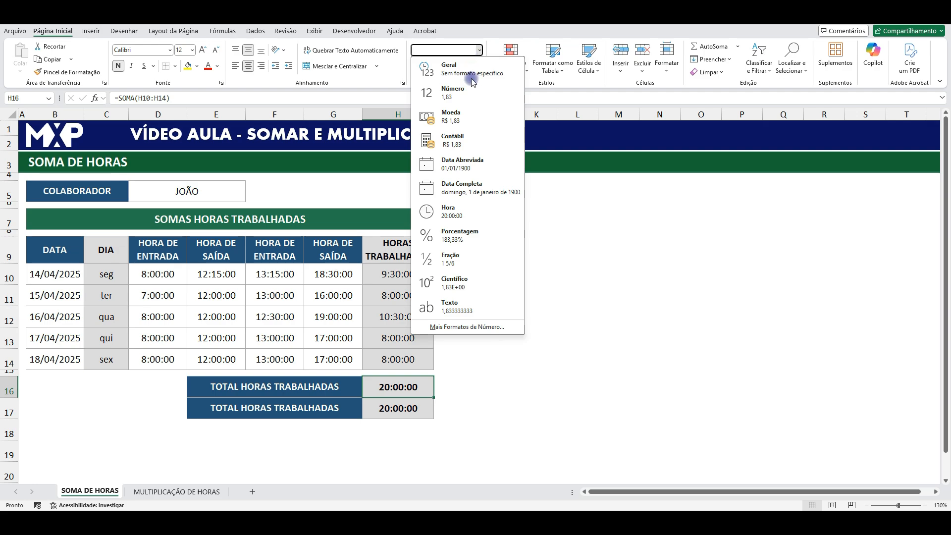
{"action": "left_click", "coordinate": [489, 379]}
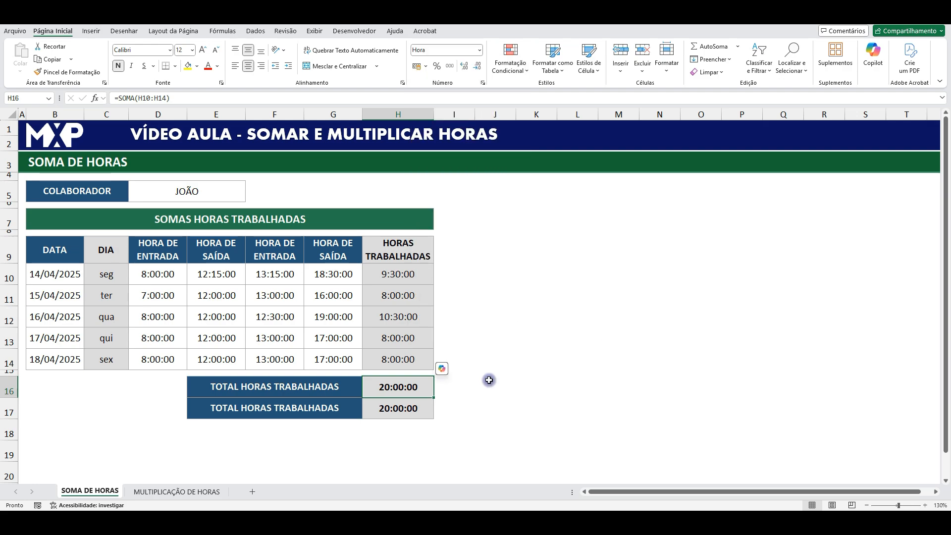
{"action": "right_click", "coordinate": [419, 378]}
{"action": "left_click", "coordinate": [464, 284]}
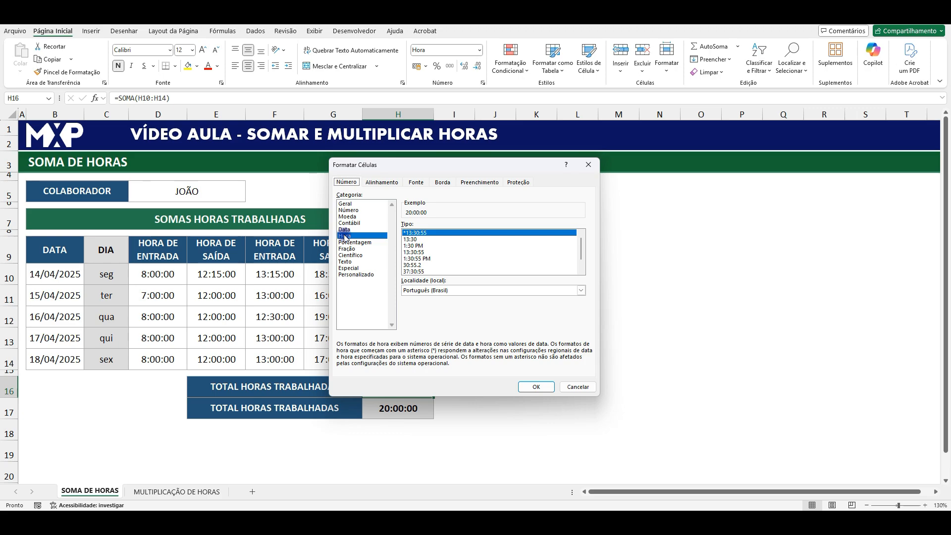
{"action": "left_click", "coordinate": [419, 272]}
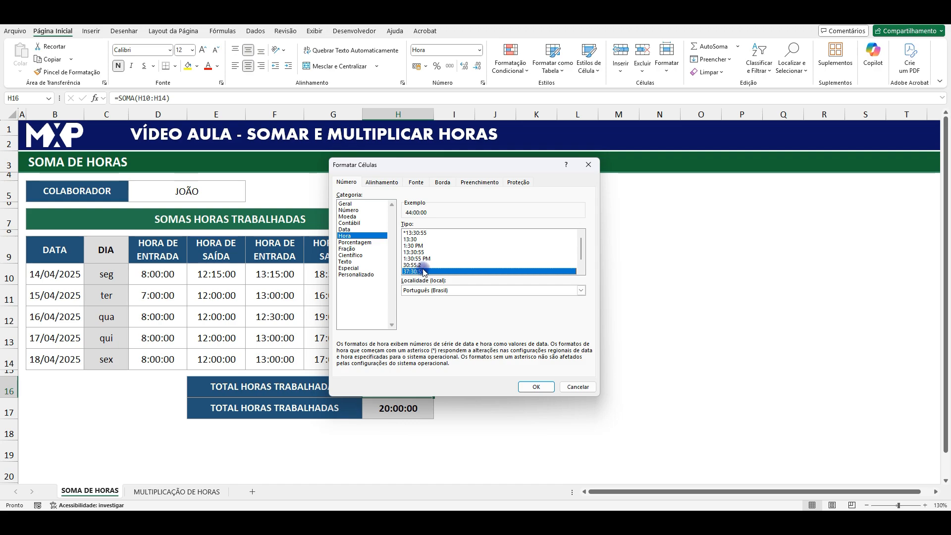
- Preview the time types from *13:30:55 through 30:55.2 for H16, and apply the 37:30:55 type
{"action": "left_click", "coordinate": [415, 233]}
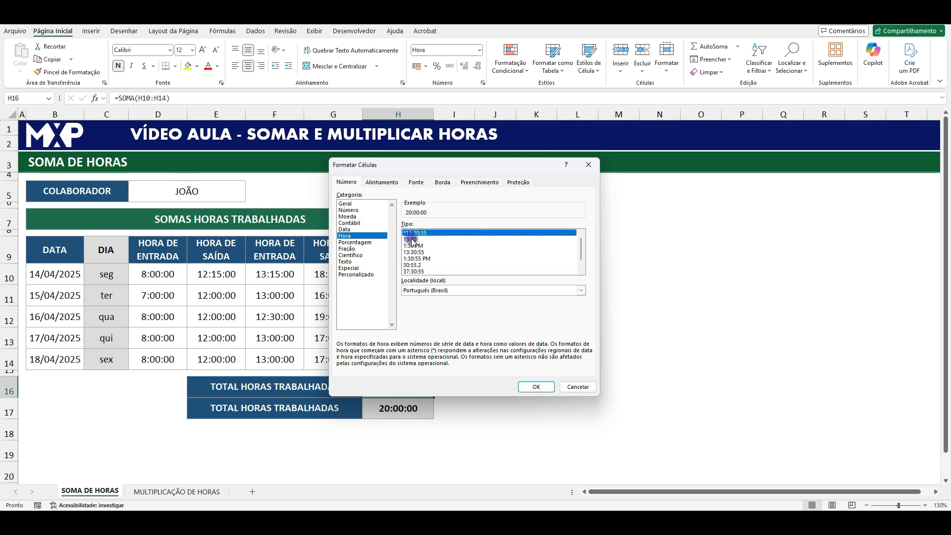
{"action": "left_click", "coordinate": [411, 239]}
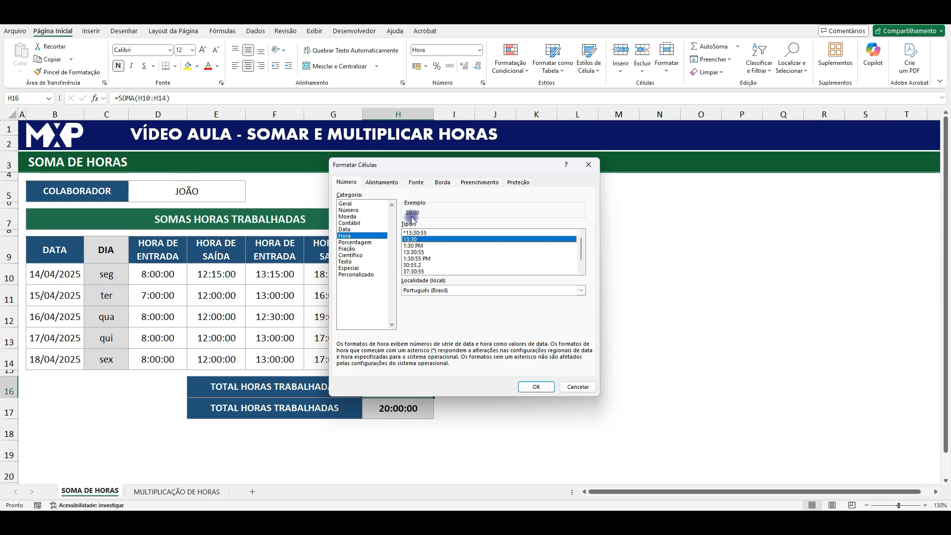
{"action": "left_click", "coordinate": [414, 246]}
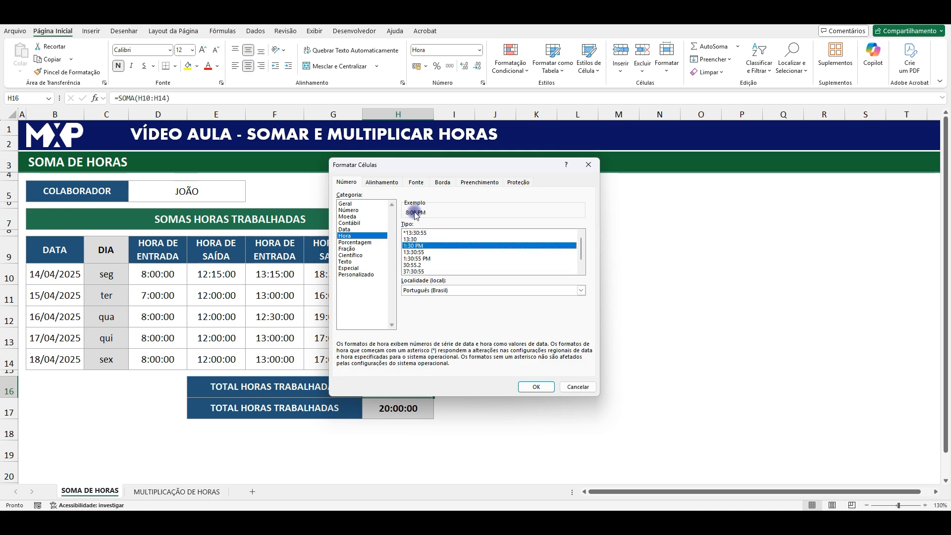
{"action": "left_click", "coordinate": [414, 252]}
{"action": "left_click", "coordinate": [414, 259]}
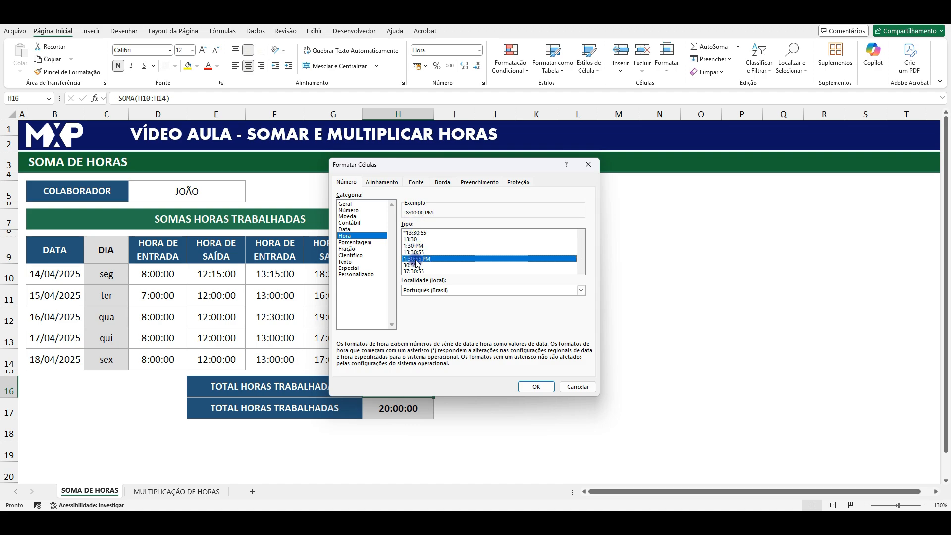
{"action": "left_click", "coordinate": [414, 265]}
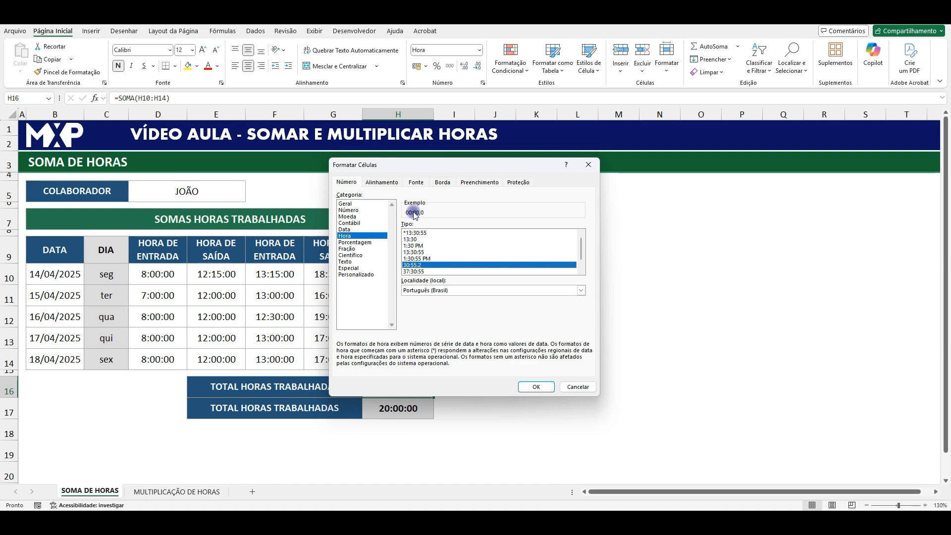
{"action": "left_click", "coordinate": [419, 272]}
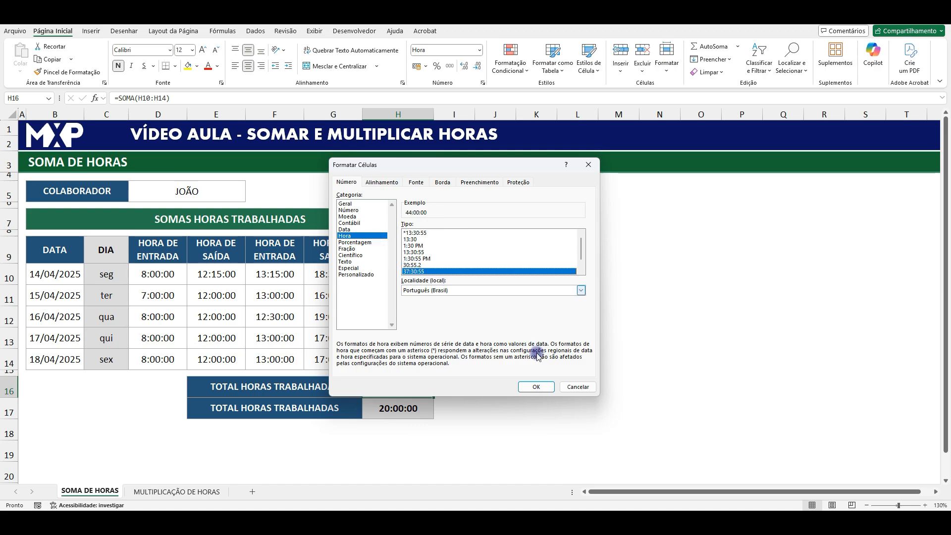
{"action": "left_click", "coordinate": [536, 386]}
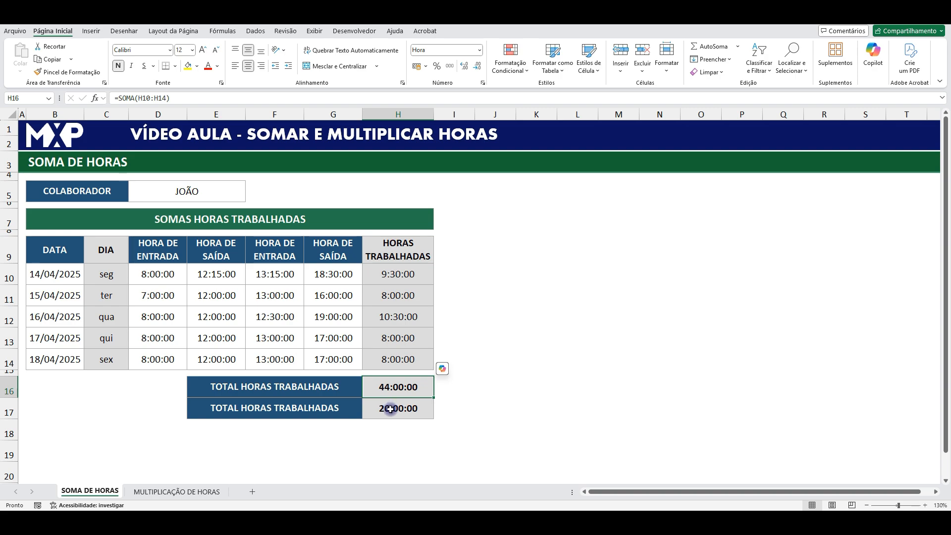
- Apply the custom number format HH:MM:SS to the second total in H17
{"action": "left_click", "coordinate": [390, 408]}
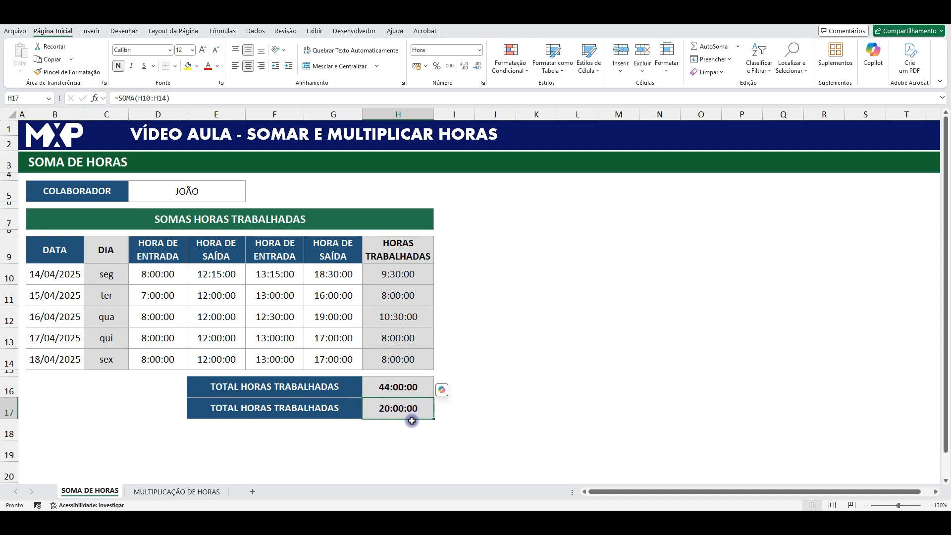
{"action": "left_click", "coordinate": [479, 50]}
{"action": "left_click", "coordinate": [609, 235]}
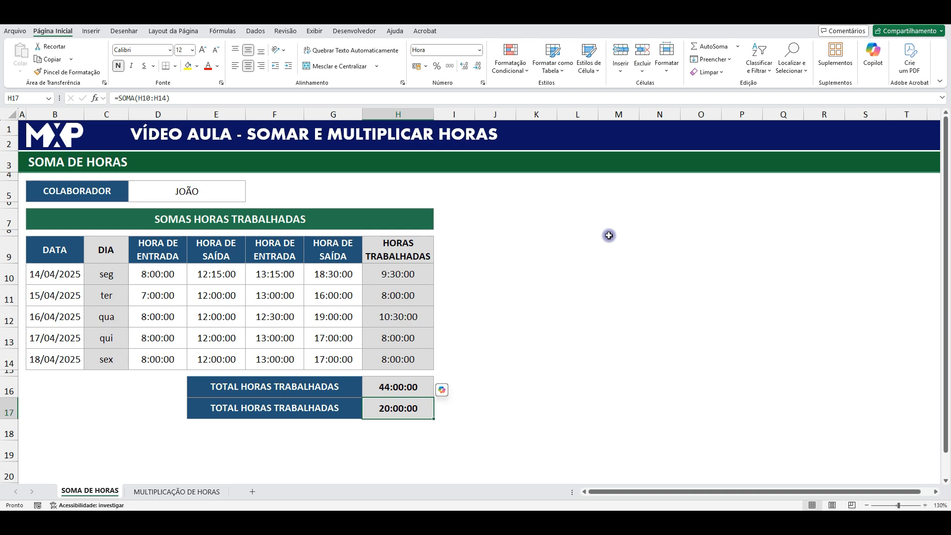
{"action": "right_click", "coordinate": [412, 410]}
{"action": "left_click", "coordinate": [460, 313]}
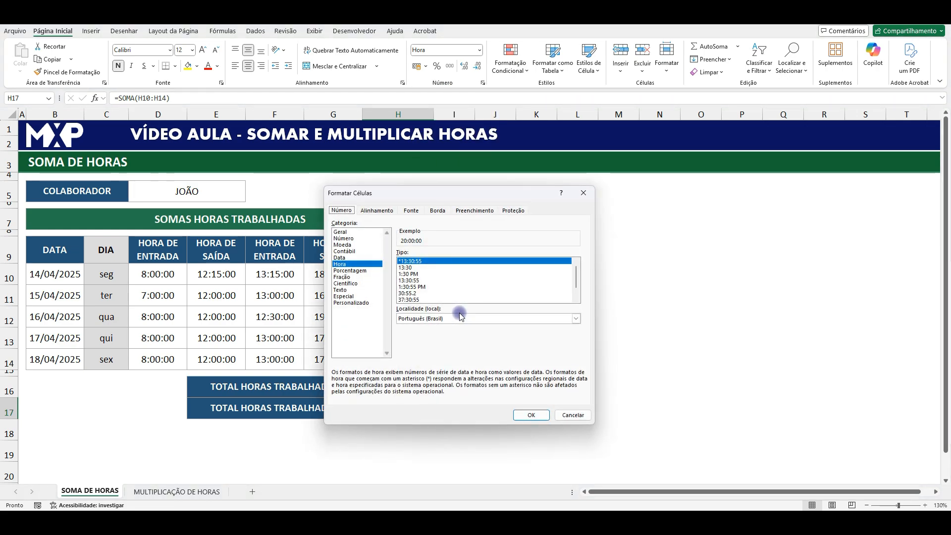
{"action": "left_click", "coordinate": [360, 304]}
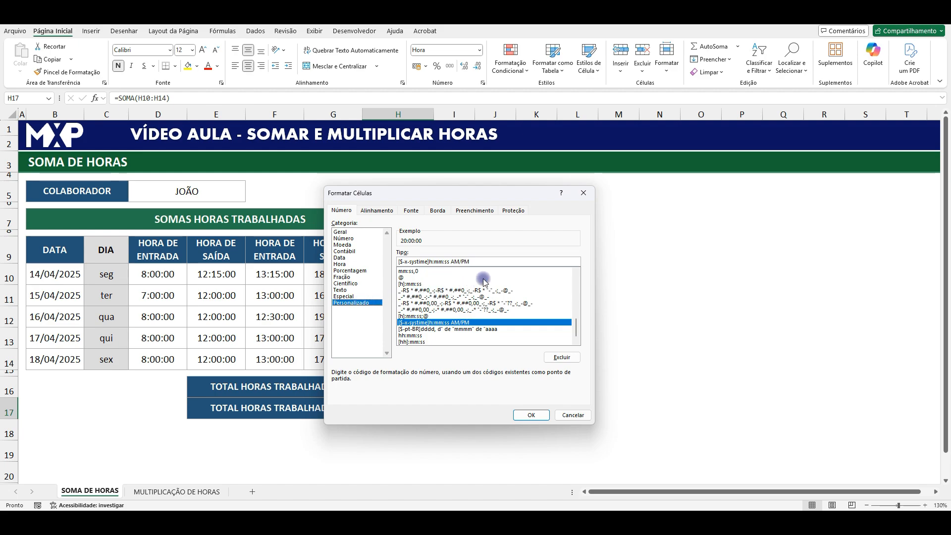
{"action": "left_click_drag", "start_coordinate": [482, 261], "coordinate": [397, 261]}
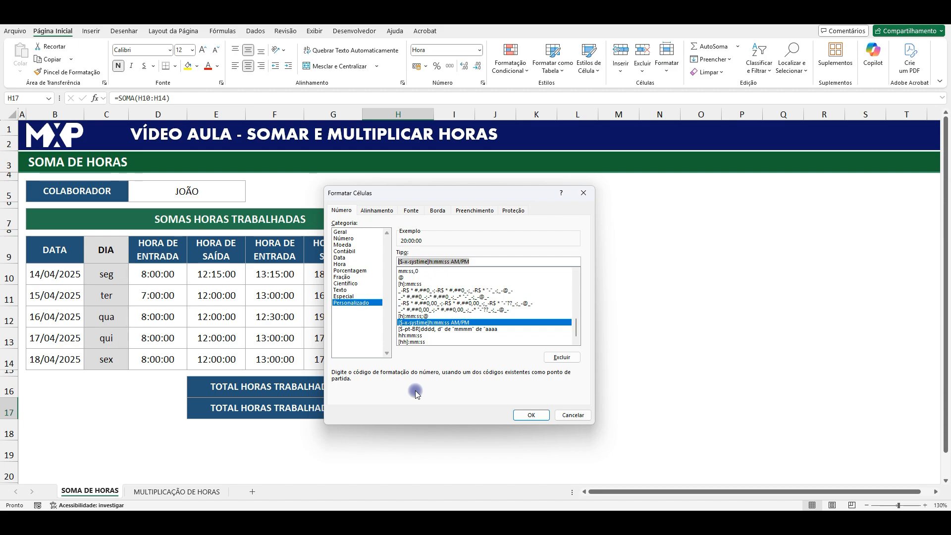
{"action": "type", "text": "HH:MM:SS"}
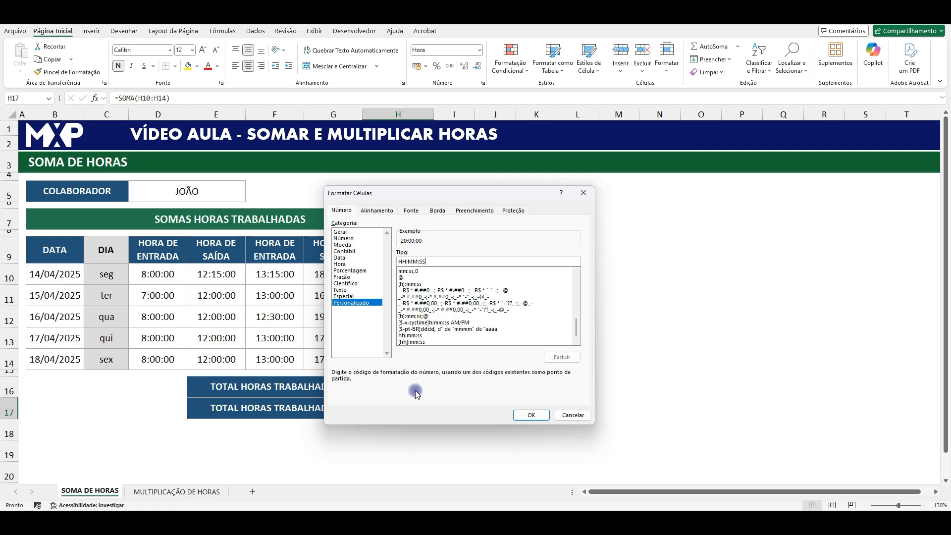
{"action": "left_click", "coordinate": [529, 415]}
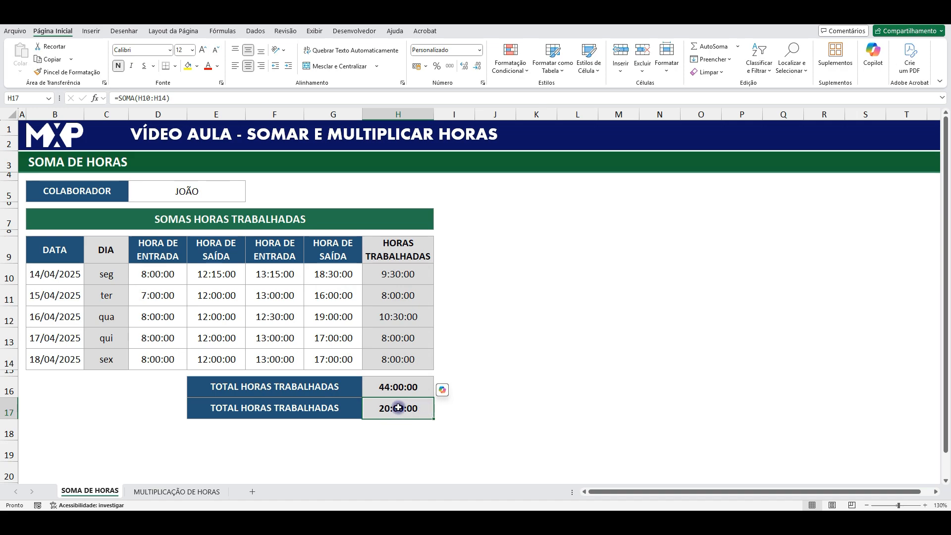
- Change the custom number format of H17 to [hh]:mm:ss
{"action": "left_click", "coordinate": [480, 50]}
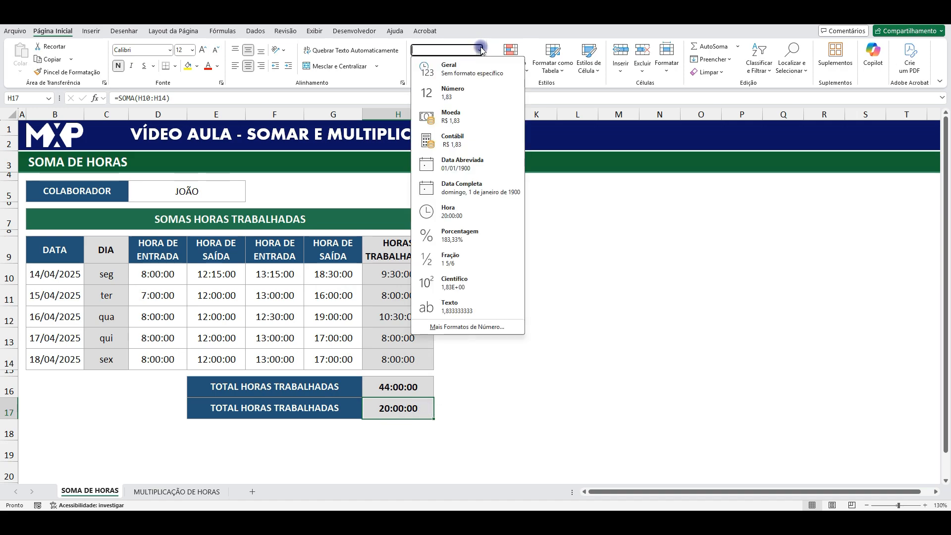
{"action": "left_click", "coordinate": [474, 325]}
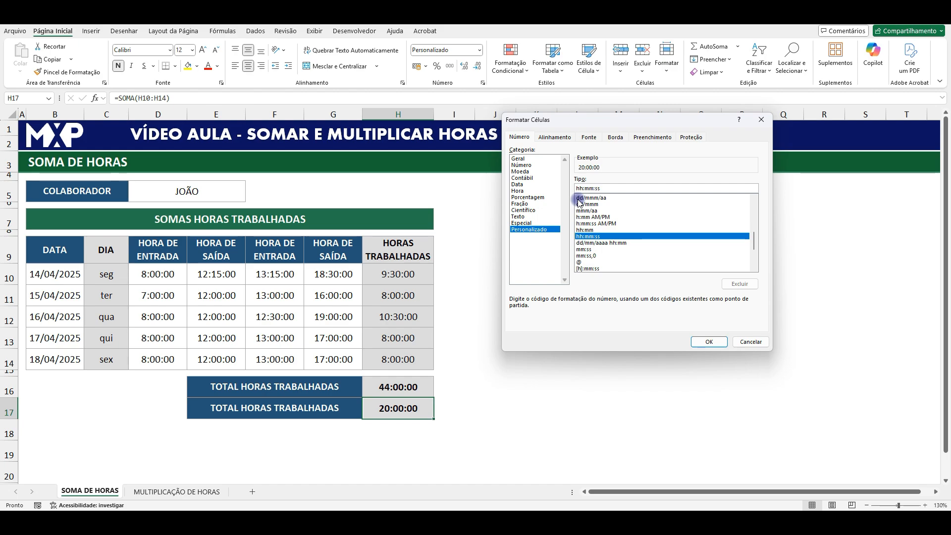
{"action": "type", "text": "[hh"}
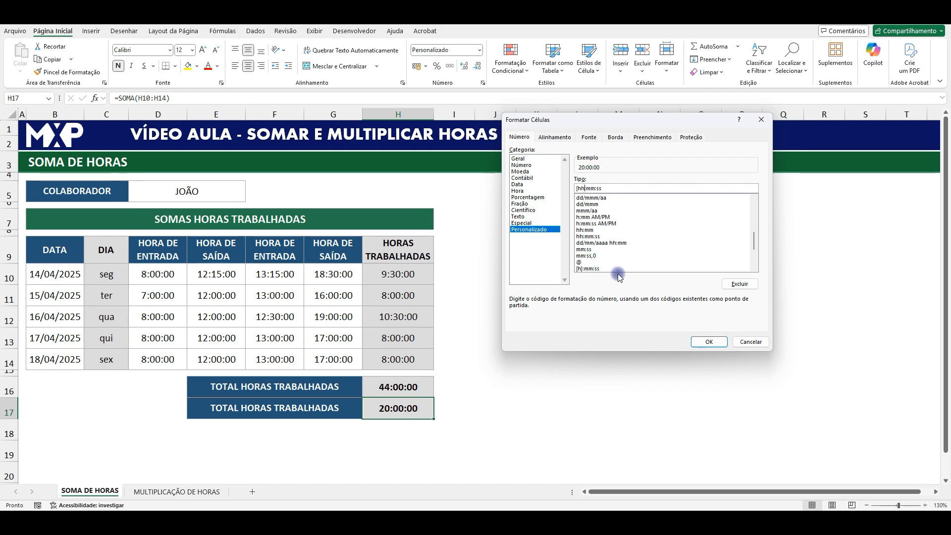
{"action": "type", "text": "]"}
{"action": "left_click", "coordinate": [713, 343]}
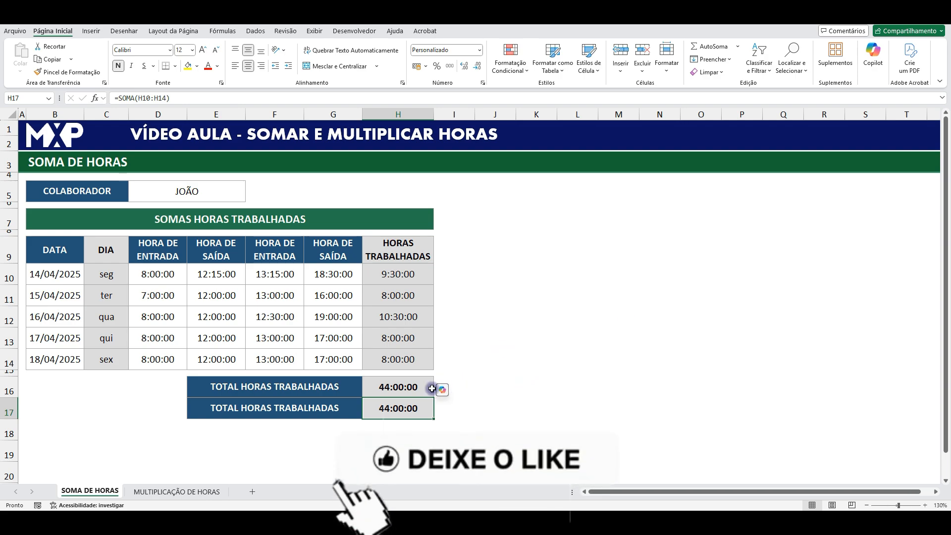
- Compare the two worked-hours totals in H16 and H17
{"action": "left_click_drag", "start_coordinate": [415, 389], "coordinate": [413, 400]}
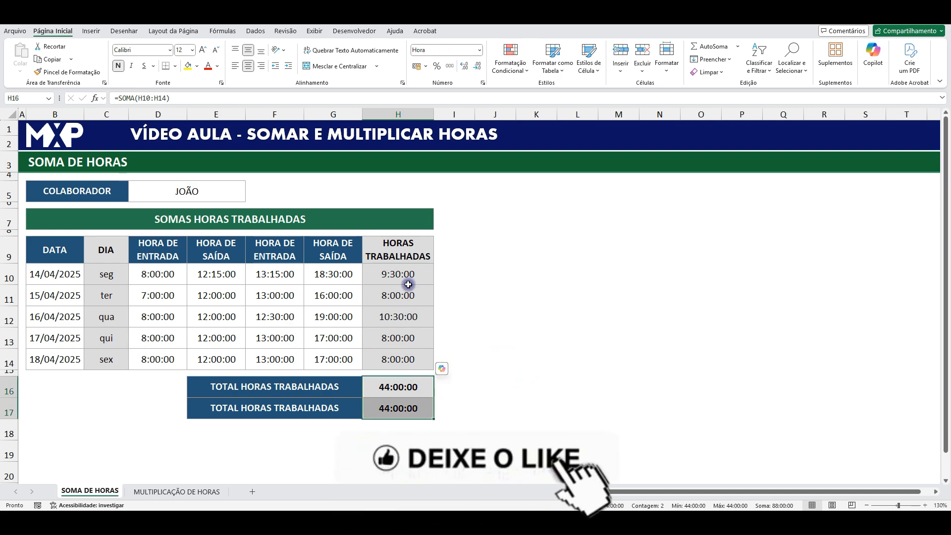
{"action": "left_click", "coordinate": [404, 387]}
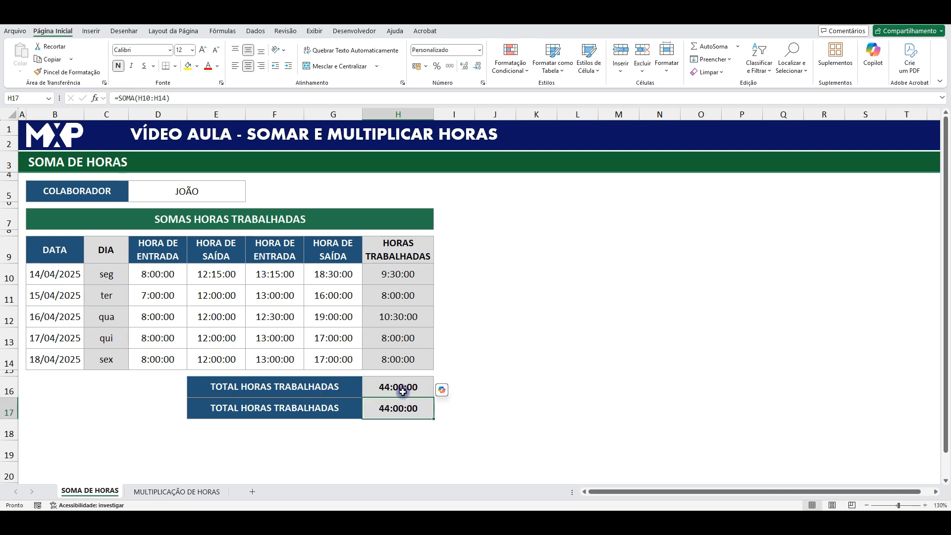
{"action": "left_click", "coordinate": [402, 406]}
- Review the daily hours in H11, the total in H17 and the hourly rate in D6 on the MULTIPLICAÇÃO DE HORAS sheet
{"action": "left_click", "coordinate": [177, 492]}
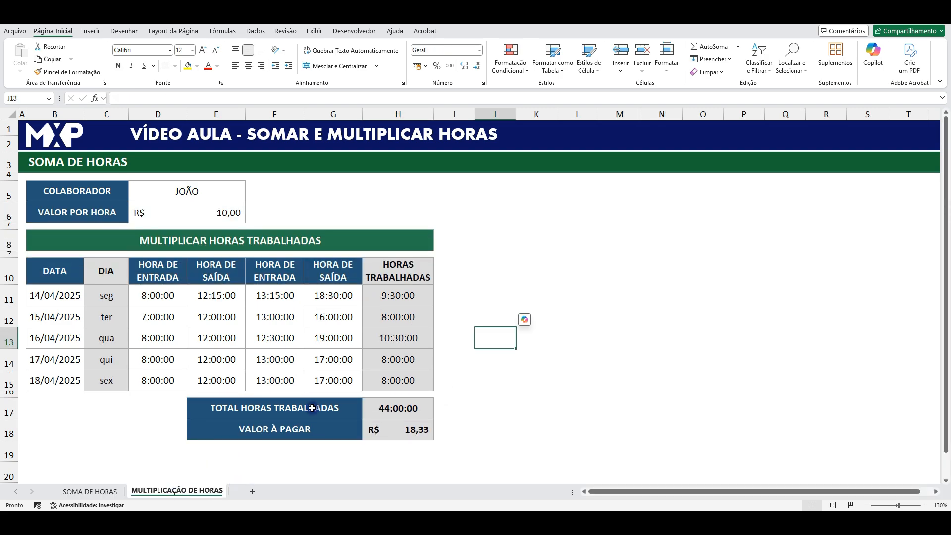
{"action": "left_click", "coordinate": [580, 409]}
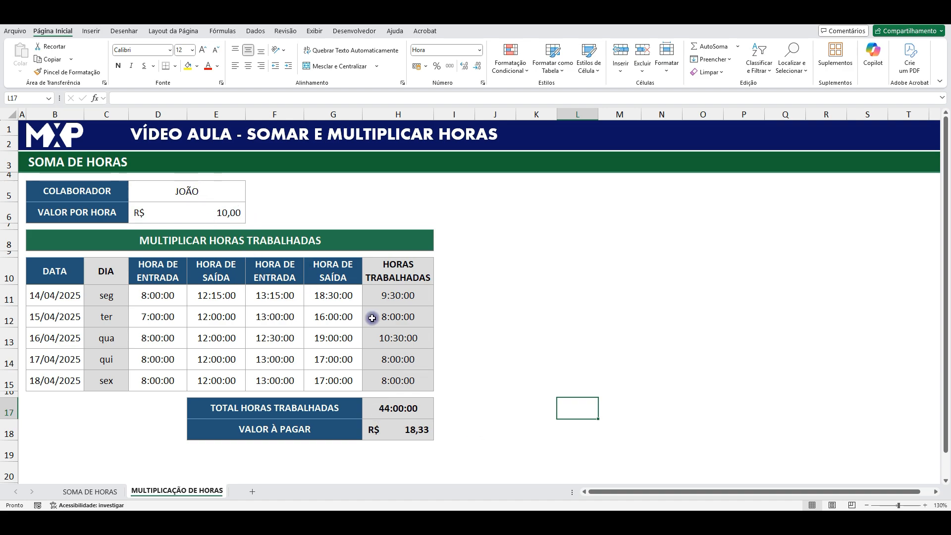
{"action": "left_click", "coordinate": [395, 297]}
{"action": "left_click", "coordinate": [401, 406]}
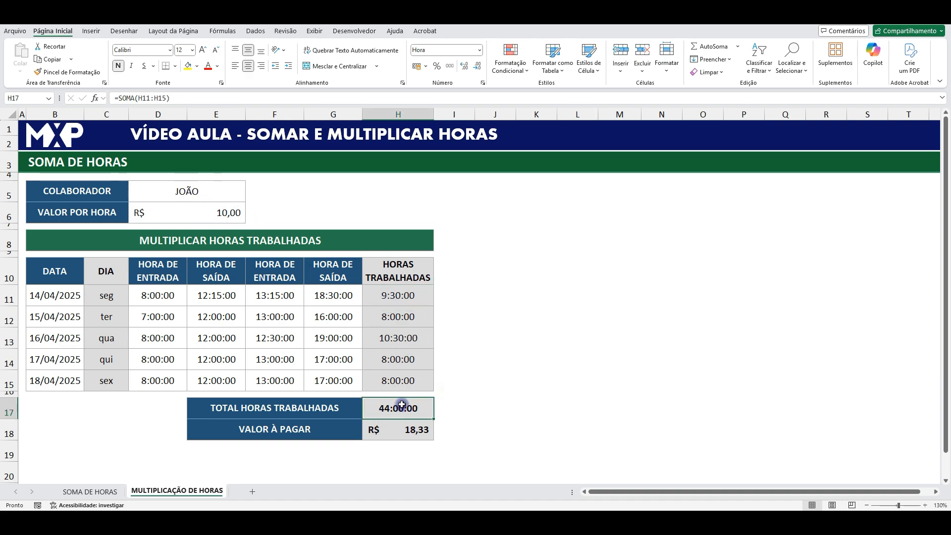
{"action": "left_click", "coordinate": [213, 214]}
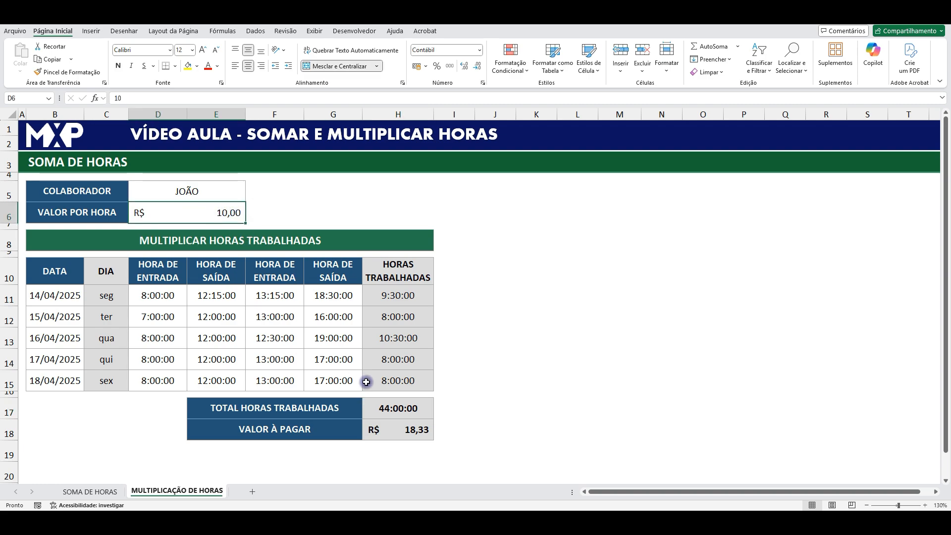
- Re-enter the VALOR À PAGAR formula in H18 as =H17*D6, multiplying total hours by the hourly rate, and check the cell
{"action": "left_click", "coordinate": [406, 432]}
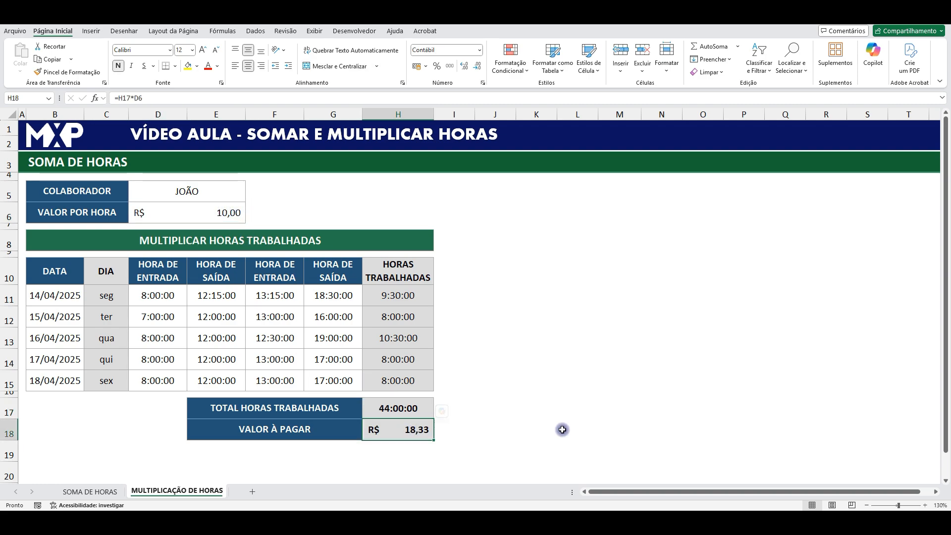
{"action": "type", "text": "="}
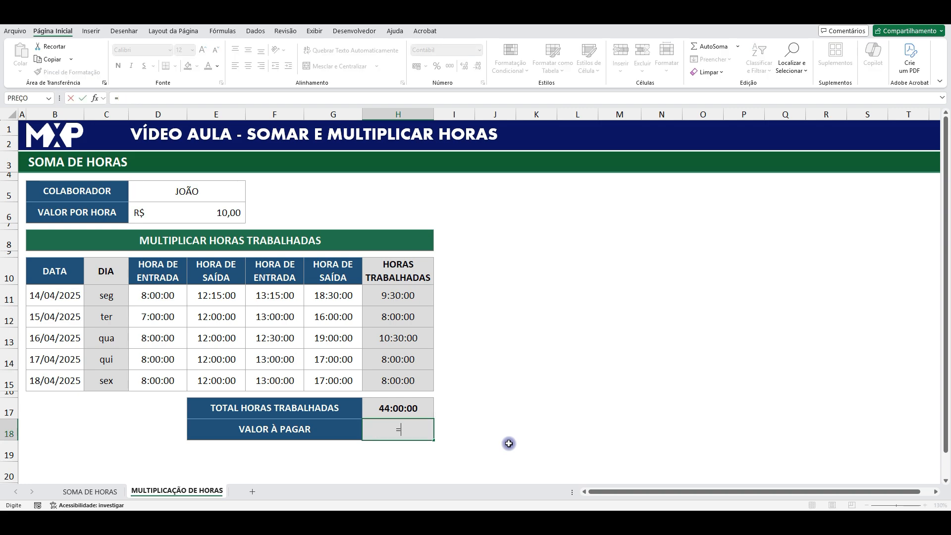
{"action": "left_click", "coordinate": [391, 406]}
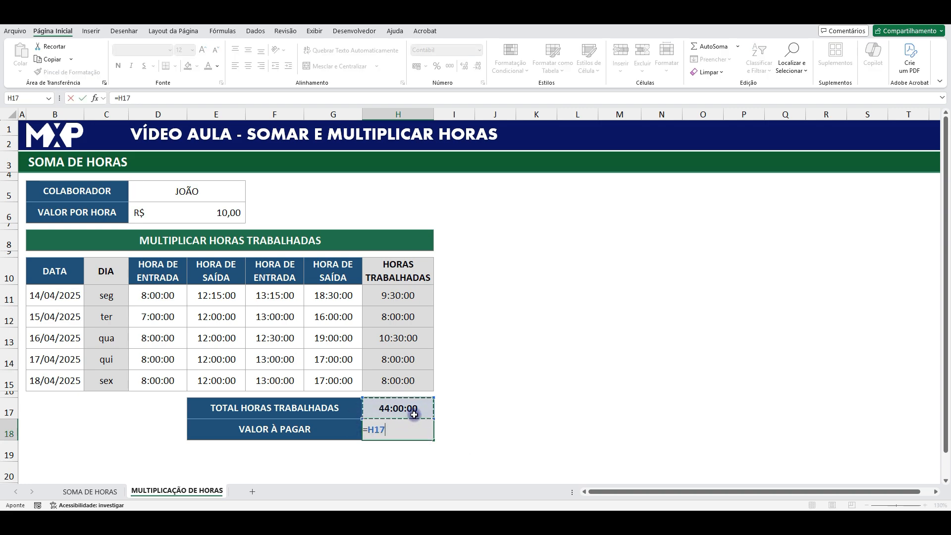
{"action": "type", "text": "*"}
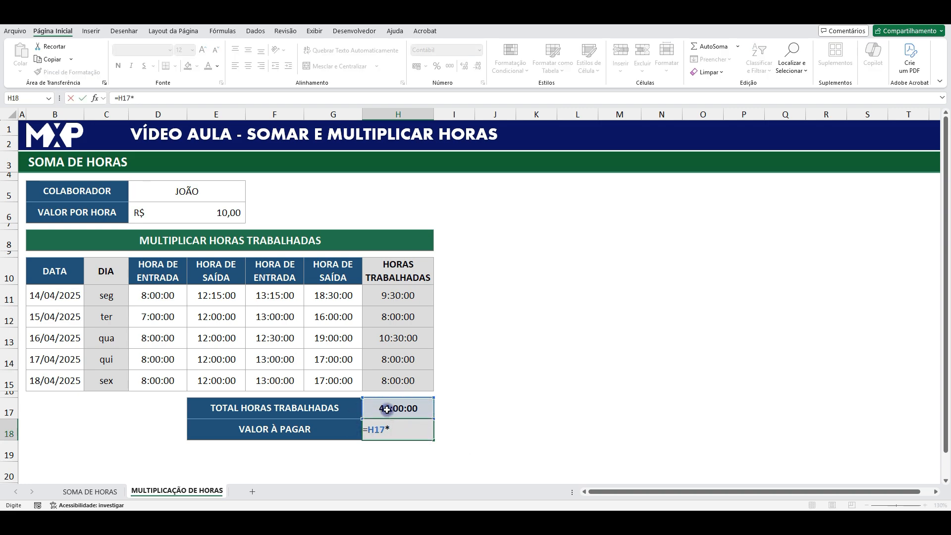
{"action": "left_click", "coordinate": [222, 212]}
{"action": "key", "text": "Return"}
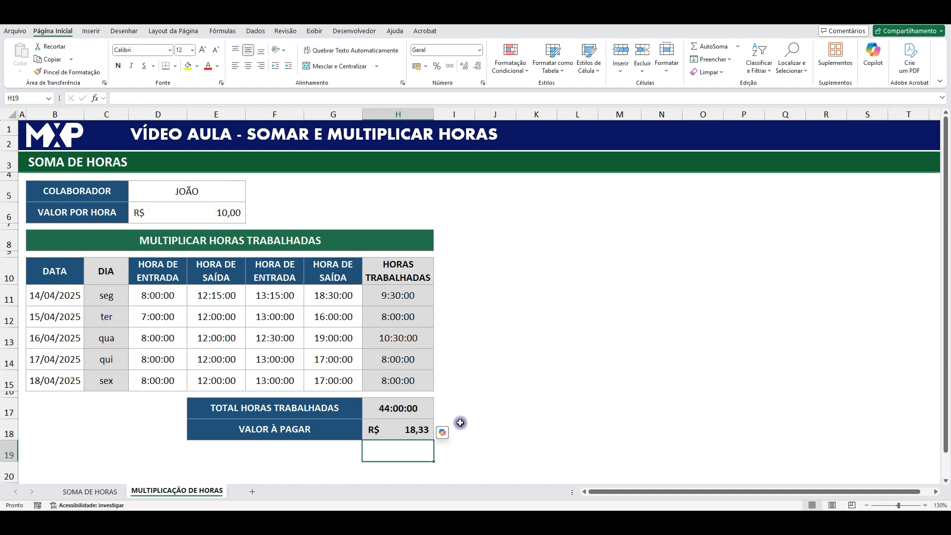
{"action": "left_click", "coordinate": [407, 429]}
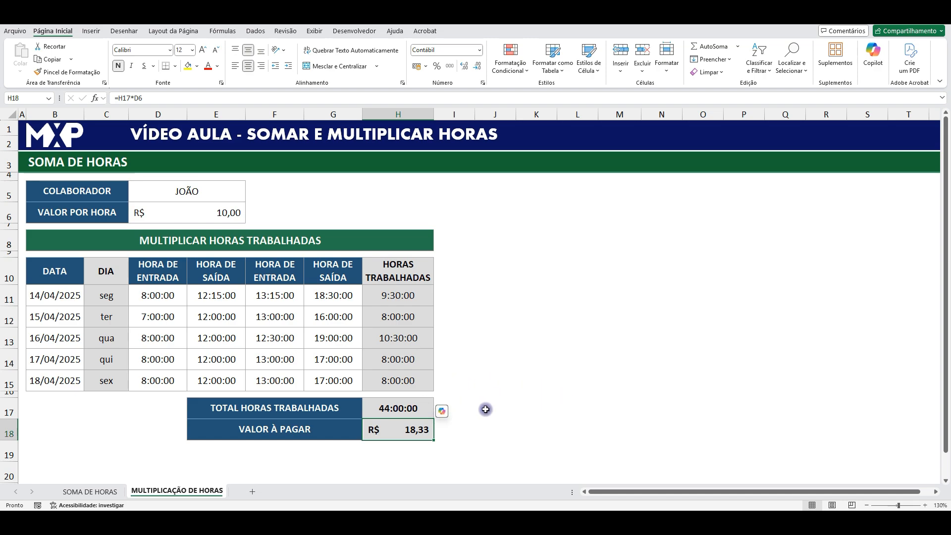
- Check the total in H17 and enter the sample time 12:00 in J17 beside the table
{"action": "left_click", "coordinate": [513, 407]}
{"action": "left_click", "coordinate": [406, 408]}
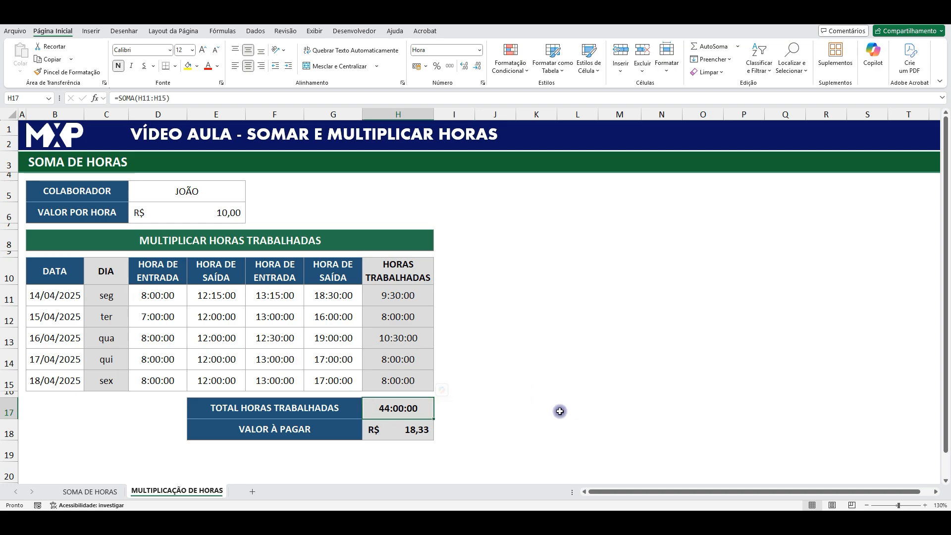
{"action": "left_click", "coordinate": [499, 409]}
{"action": "type", "text": "12"}
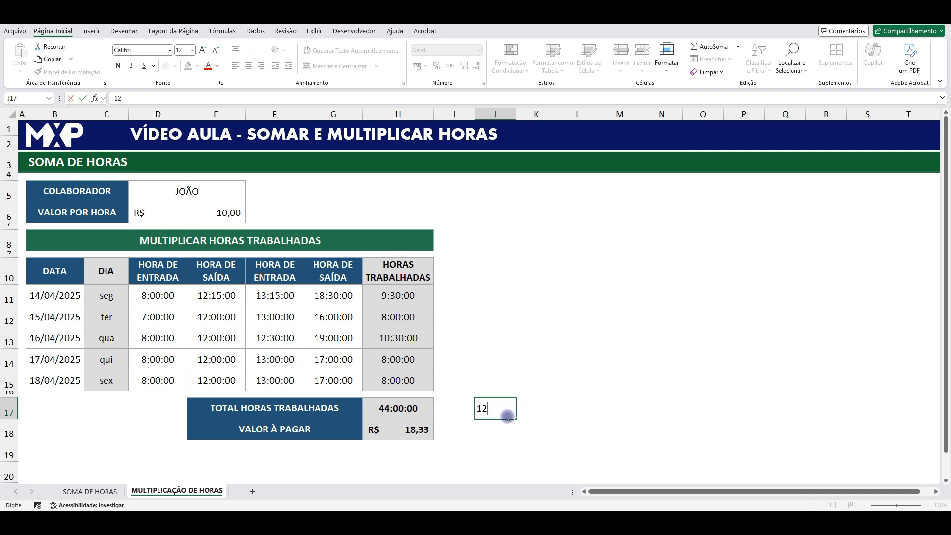
{"action": "type", "text": ":00"}
{"action": "key", "text": "Return"}
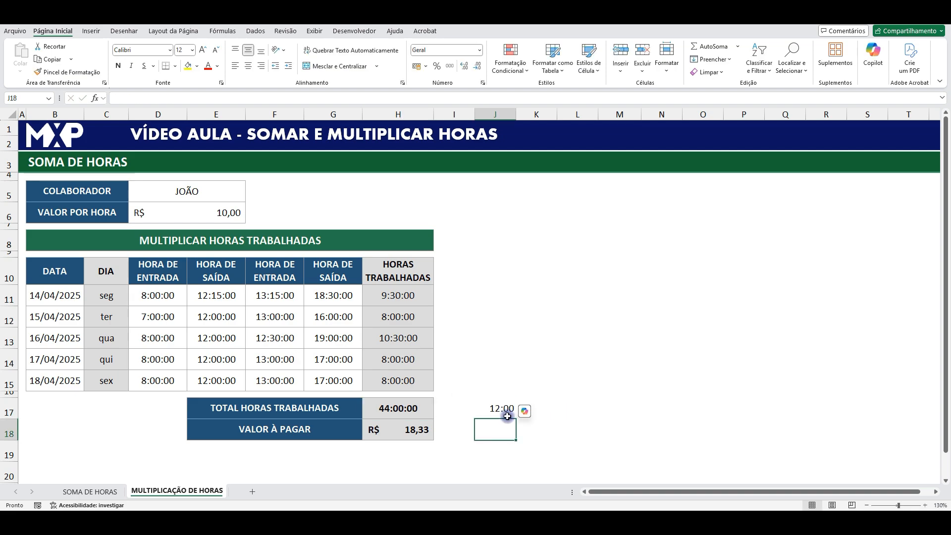
- Apply the General (Geral) number format to the sample time in J17 to expose its underlying decimal value
{"action": "left_click", "coordinate": [513, 409]}
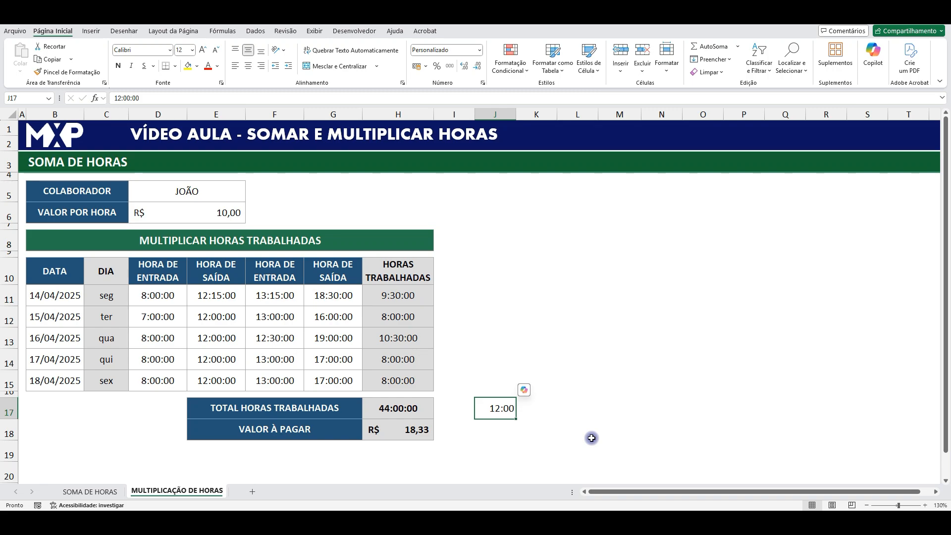
{"action": "left_click_drag", "start_coordinate": [404, 299], "coordinate": [405, 314]}
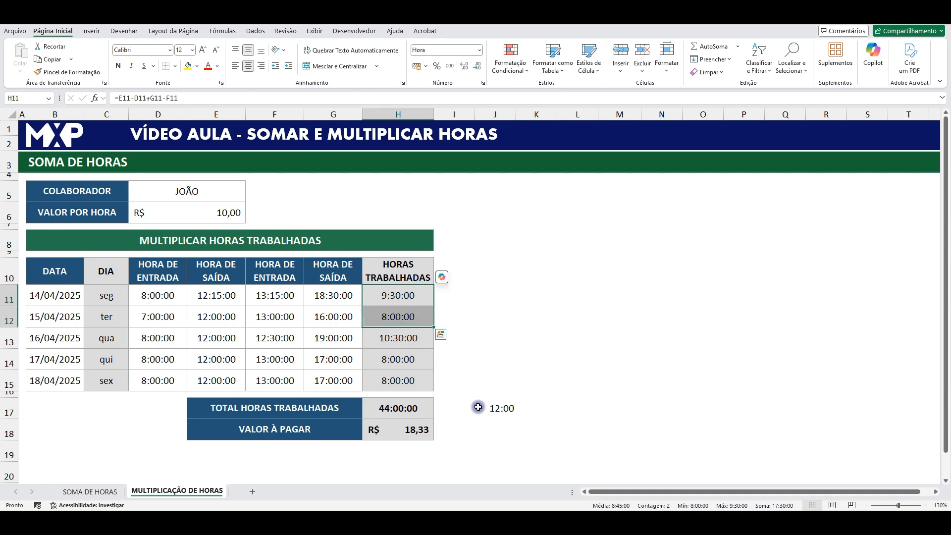
{"action": "left_click", "coordinate": [499, 407]}
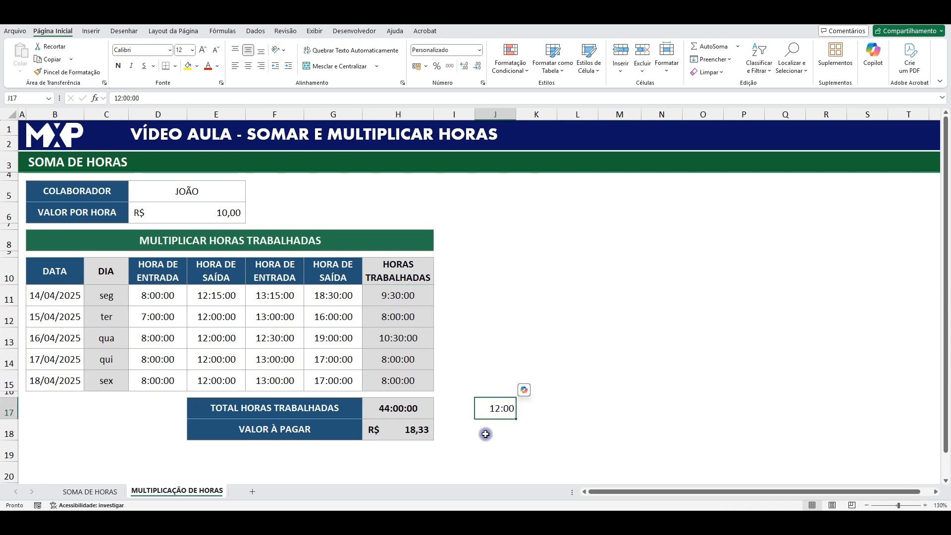
{"action": "left_click", "coordinate": [482, 50]}
{"action": "left_click", "coordinate": [468, 67]}
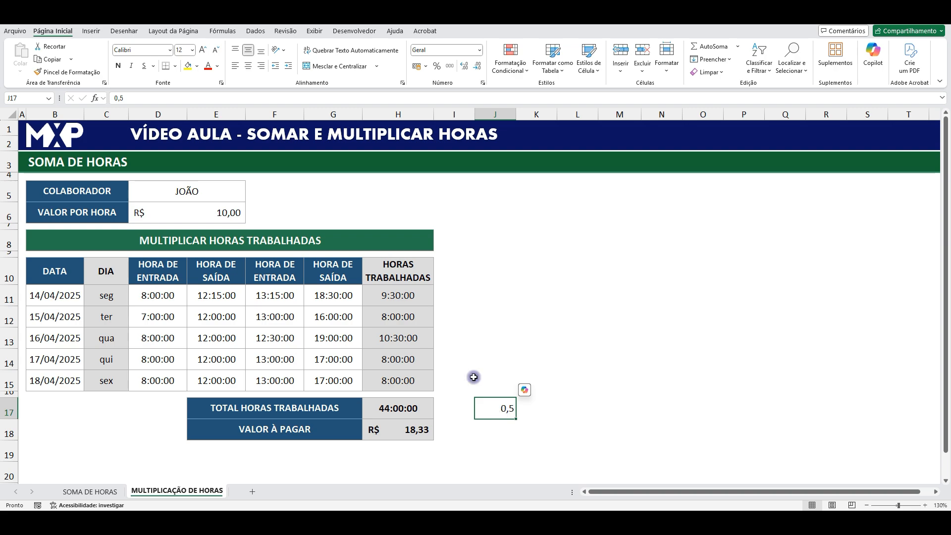
- Format J17 as Time (Hora) and autofit the width of column J
{"action": "left_click", "coordinate": [479, 50]}
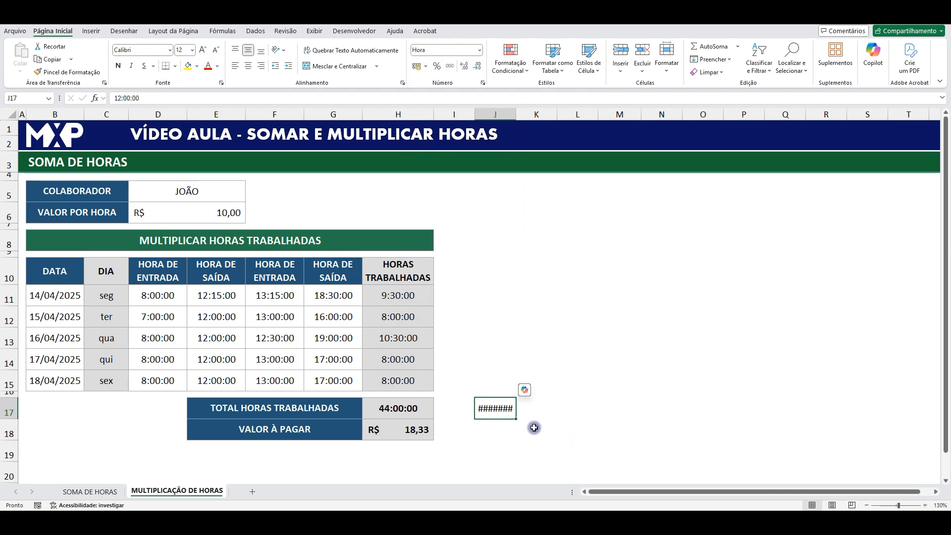
{"action": "double_click", "coordinate": [516, 114]}
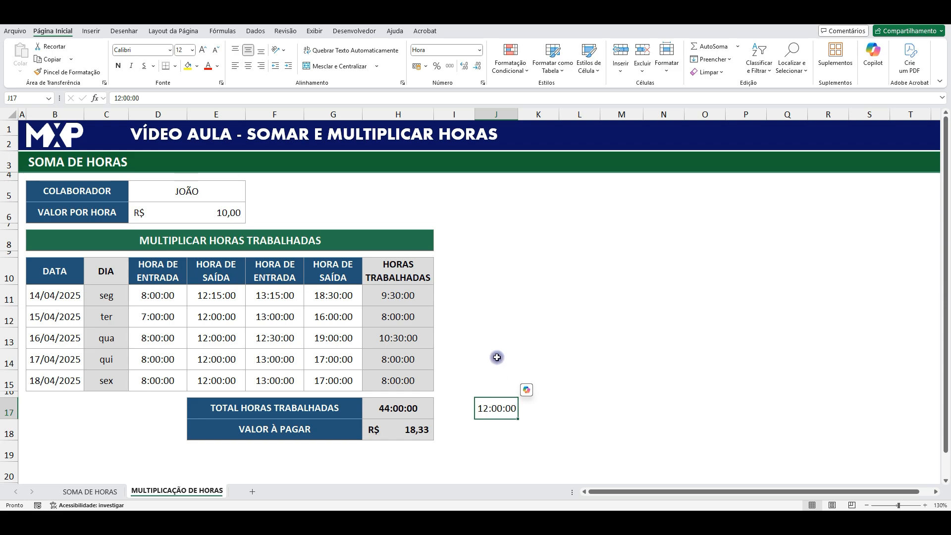
- Enter 10:00 in J15 above the sample time
{"action": "left_click", "coordinate": [490, 382]}
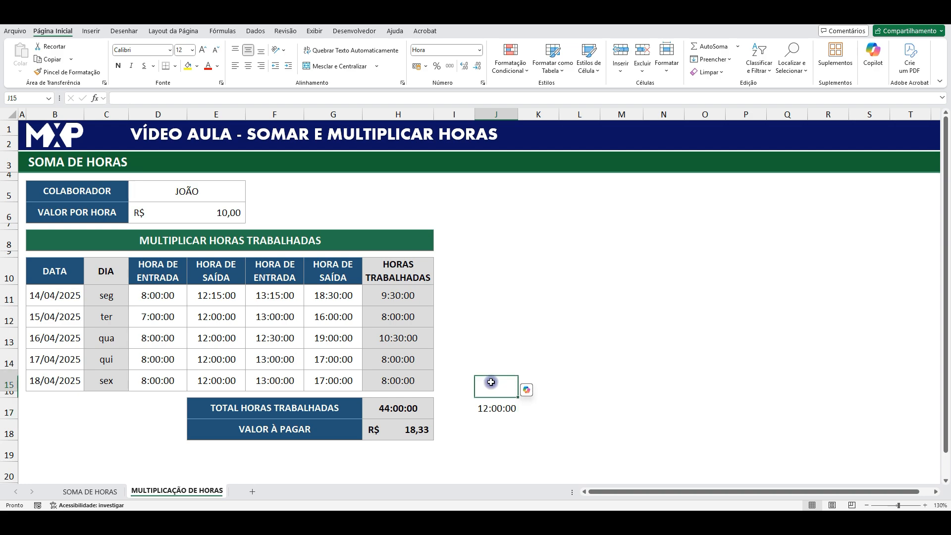
{"action": "type", "text": "10:00"}
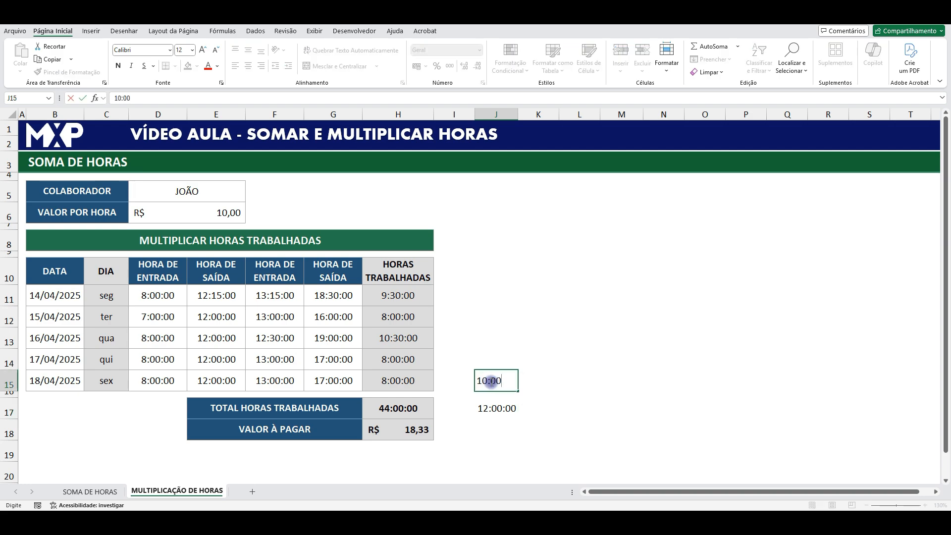
{"action": "key", "text": "Return"}
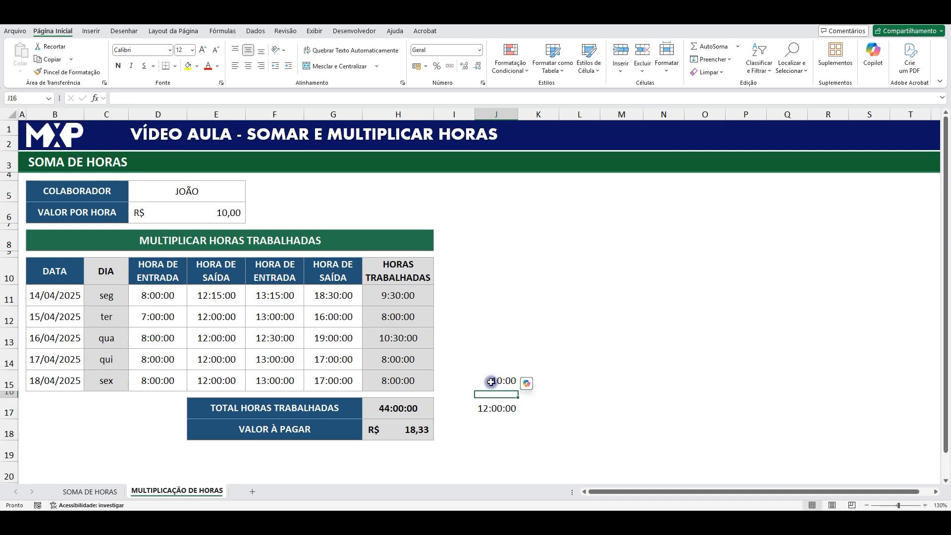
- Enter the formula =J17*D6 in K17 to multiply the sample time by the hourly rate
{"action": "left_click", "coordinate": [498, 405]}
{"action": "left_click", "coordinate": [533, 410]}
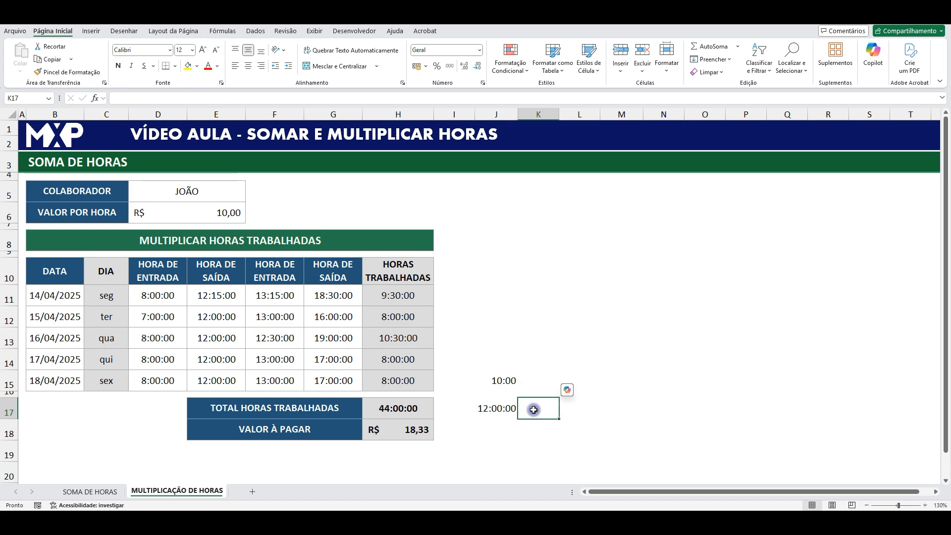
{"action": "type", "text": "="}
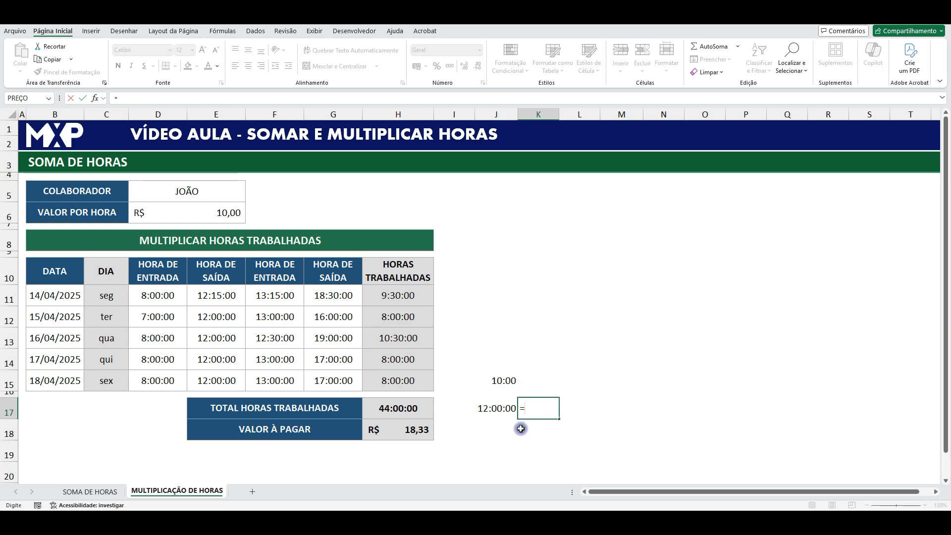
{"action": "left_click", "coordinate": [498, 408]}
{"action": "type", "text": "*"}
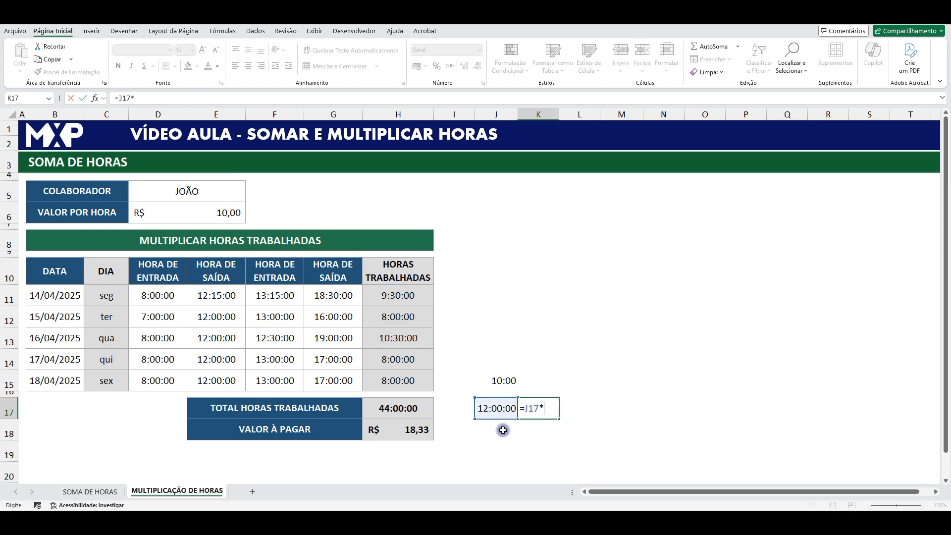
{"action": "left_click", "coordinate": [216, 216]}
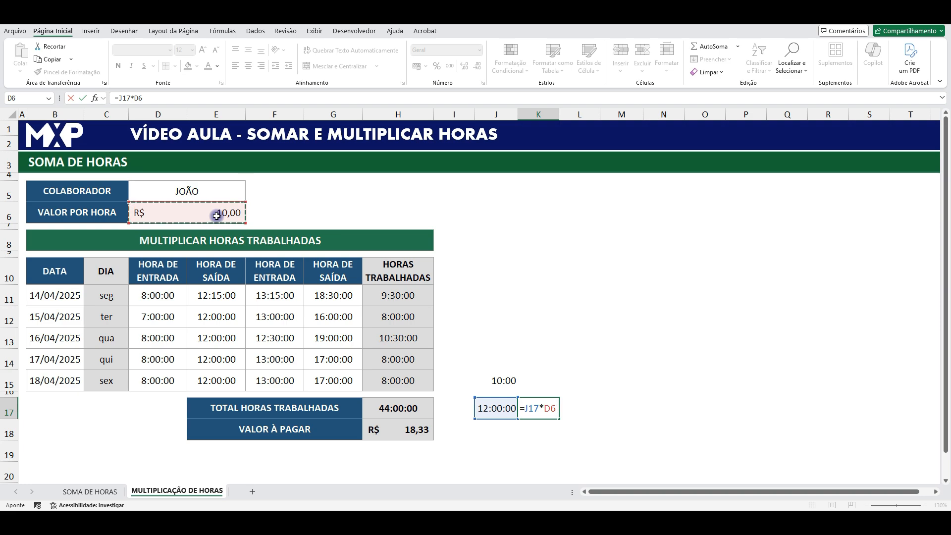
{"action": "key", "text": "Return"}
- Apply the R$ accounting format to the product in K17
{"action": "left_click", "coordinate": [545, 407]}
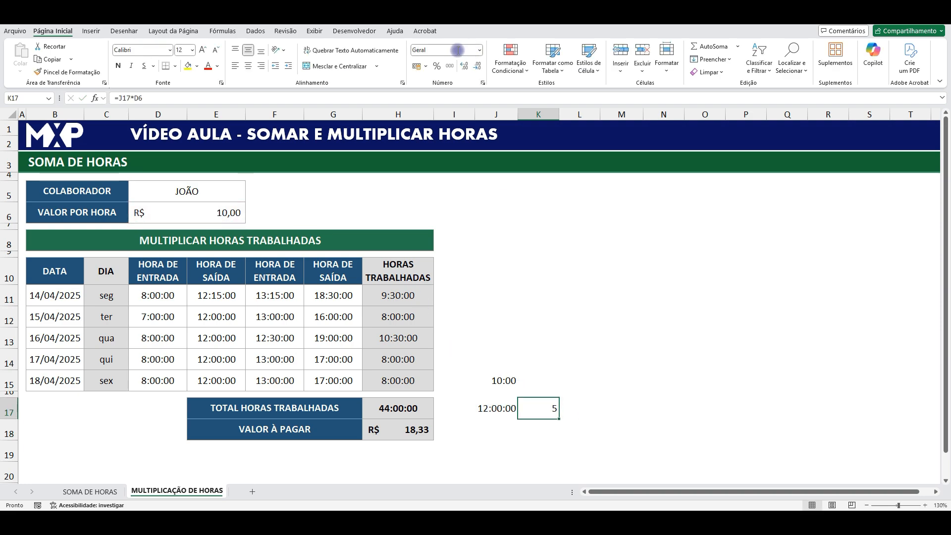
{"action": "left_click", "coordinate": [416, 66]}
{"action": "left_click", "coordinate": [660, 316]}
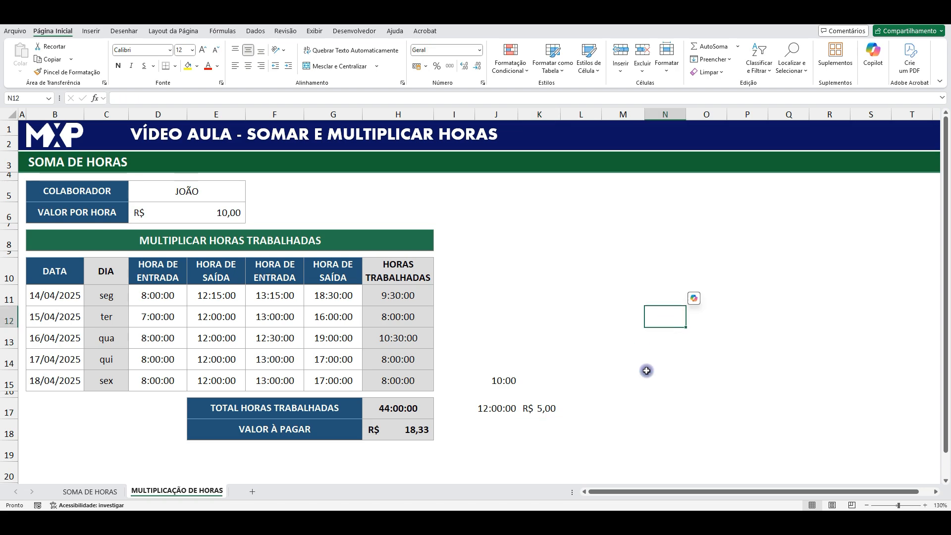
- Switch the sample time in J17 back to the General (Geral) number format
{"action": "left_click", "coordinate": [498, 411]}
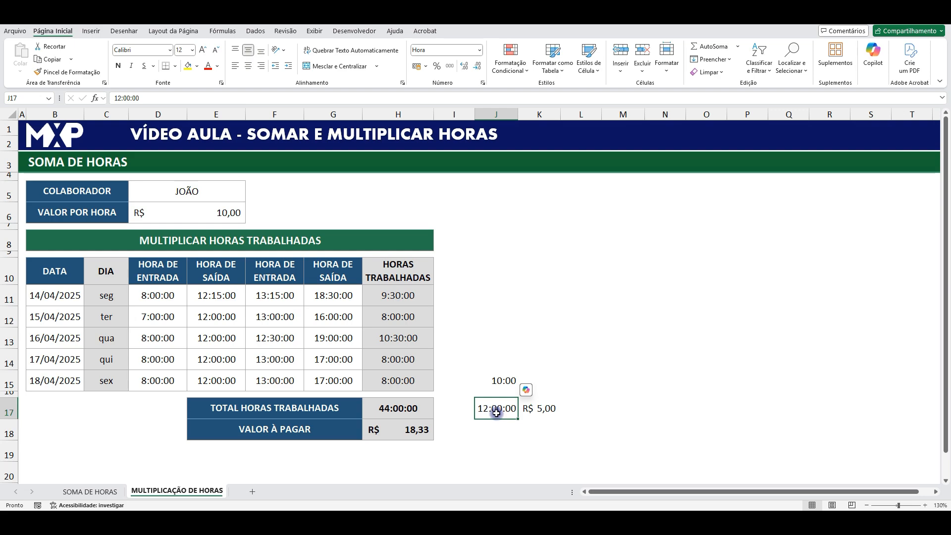
{"action": "left_click", "coordinate": [479, 49]}
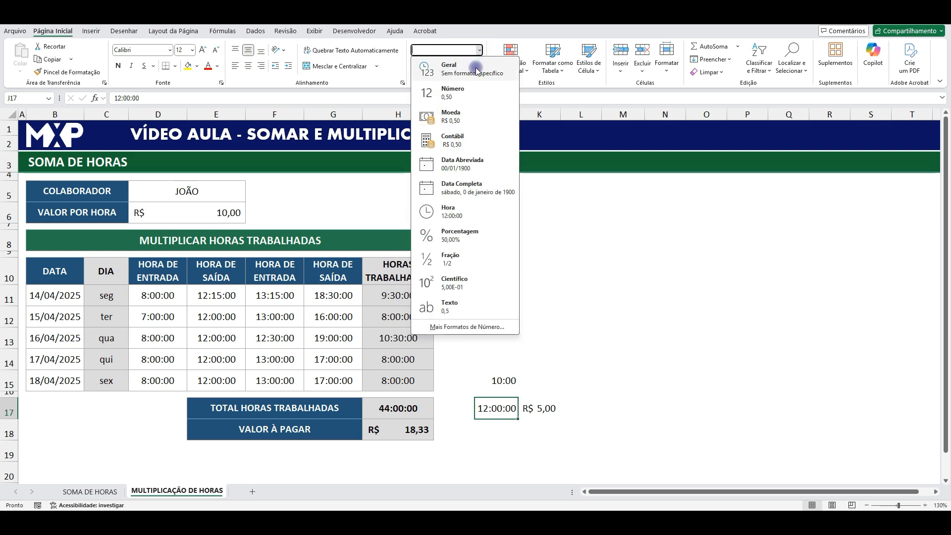
{"action": "left_click", "coordinate": [468, 67]}
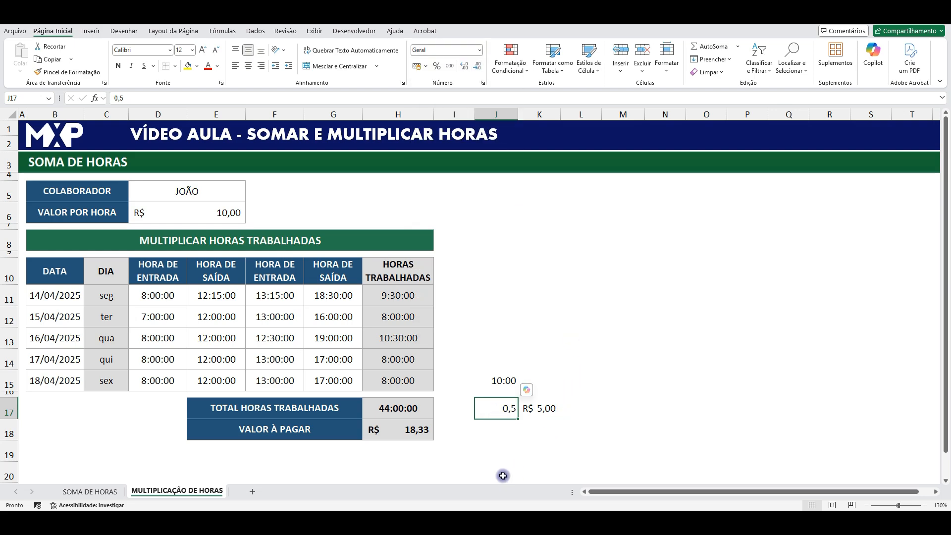
- Enter the formula =D6*J17 in K18 to multiply the hourly rate by the decimal value in J17
{"action": "left_click", "coordinate": [539, 424]}
{"action": "type", "text": "="}
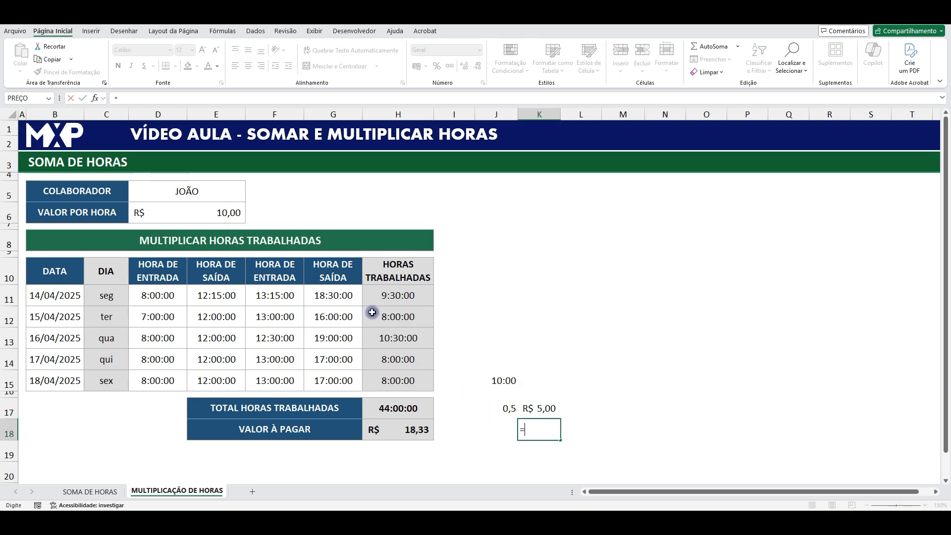
{"action": "left_click", "coordinate": [226, 213]}
{"action": "type", "text": "*"}
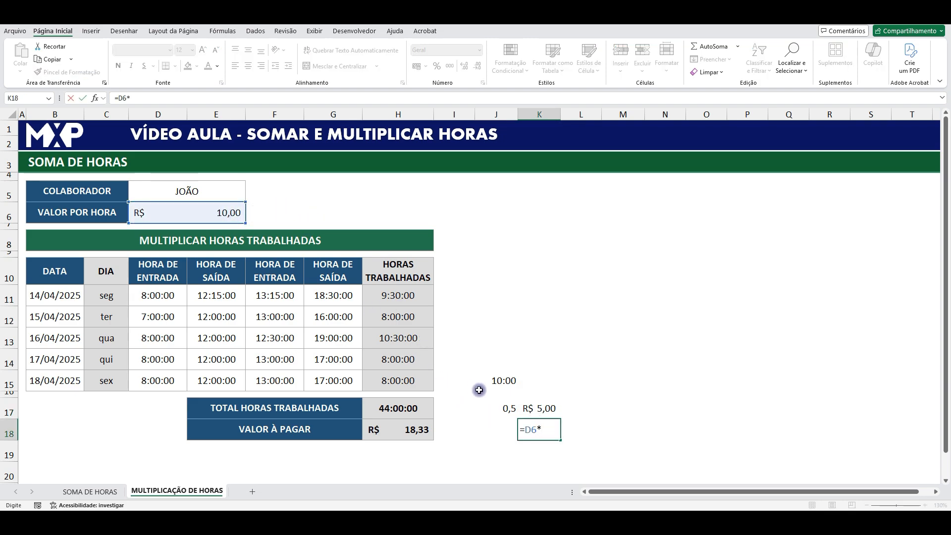
{"action": "left_click", "coordinate": [501, 401]}
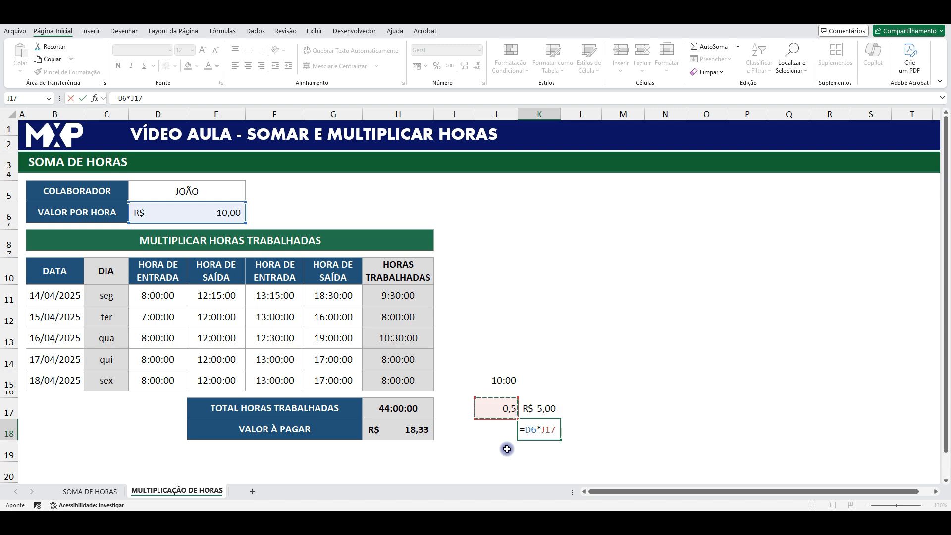
{"action": "key", "text": "Return"}
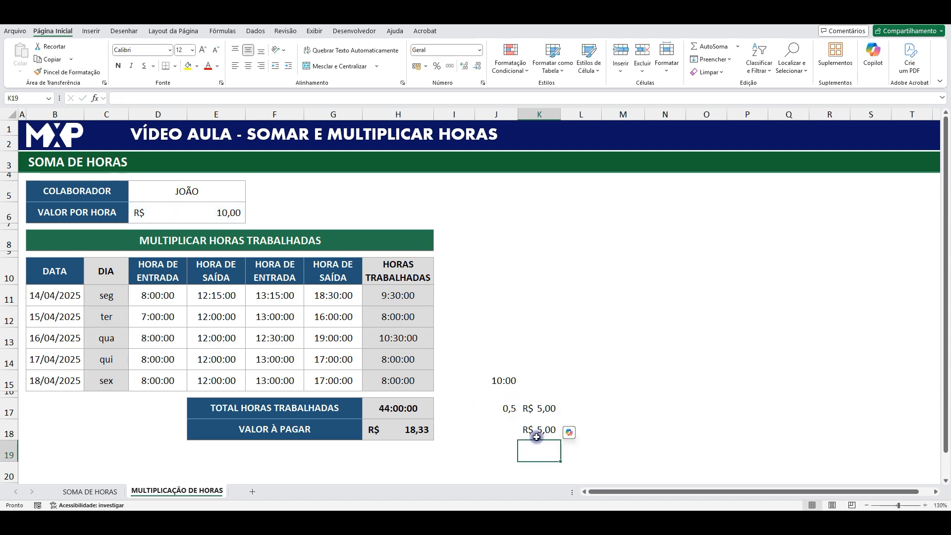
- Compare the sample product in K17 with VALOR À PAGAR in H18, the total hours in H17 and the hourly rate in D6
{"action": "key", "text": "Up"}
{"action": "key", "text": "Up"}
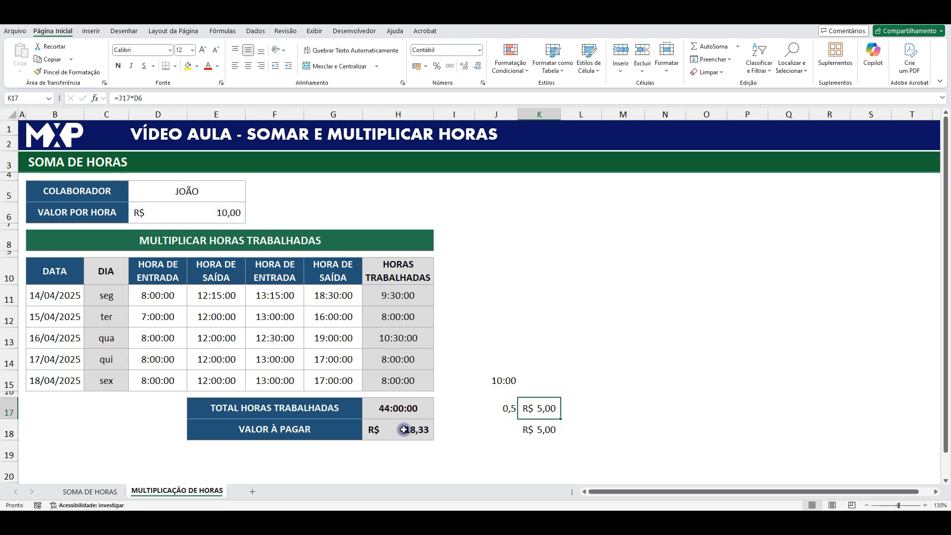
{"action": "left_click", "coordinate": [403, 431]}
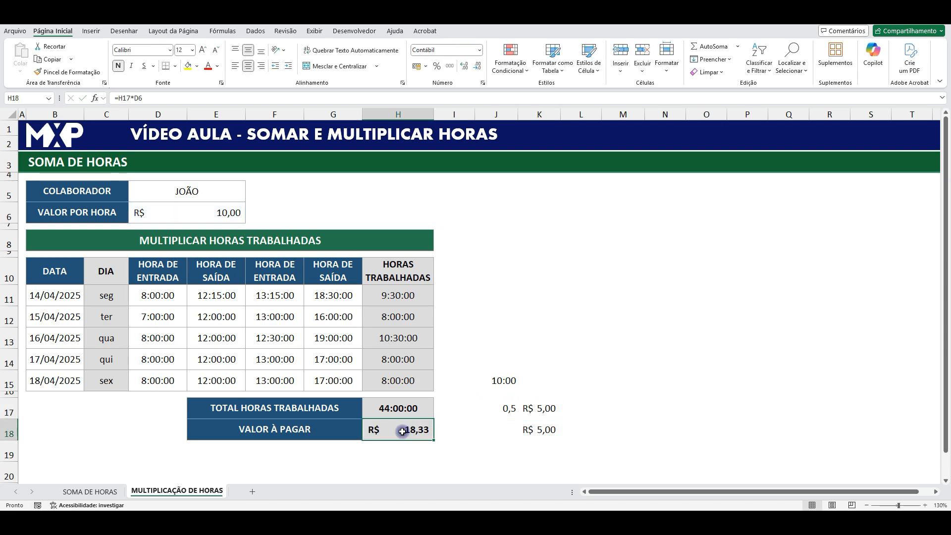
{"action": "left_click", "coordinate": [539, 409]}
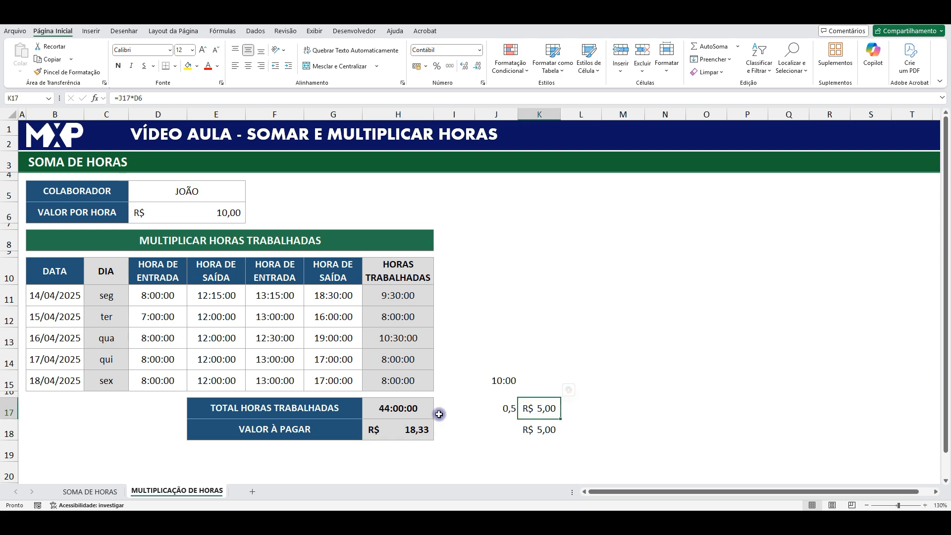
{"action": "left_click", "coordinate": [401, 407]}
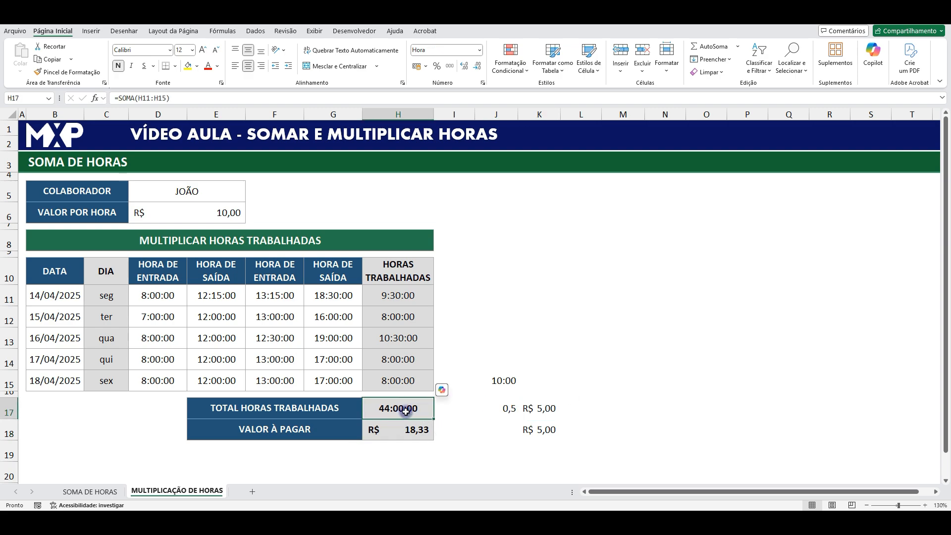
{"action": "left_click", "coordinate": [219, 212]}
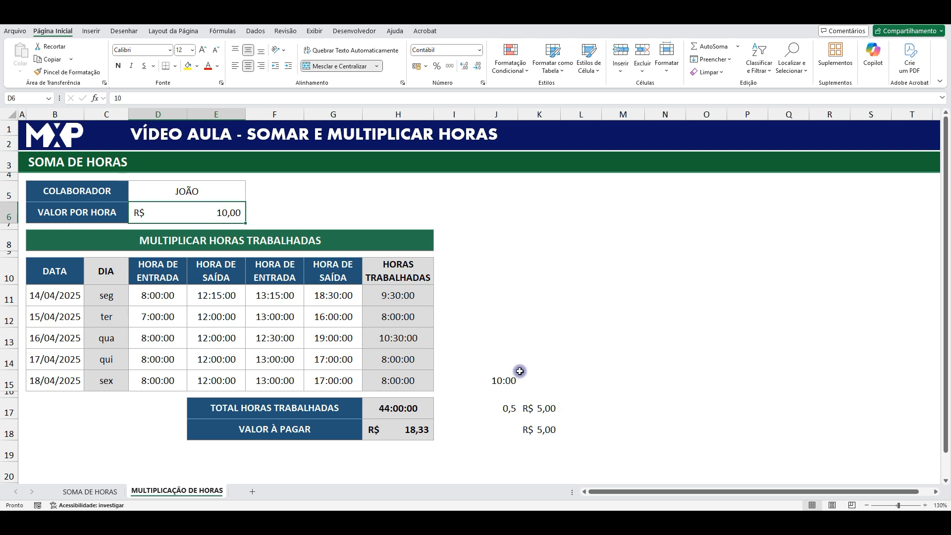
{"action": "left_click", "coordinate": [543, 412]}
- Re-enter 12:00 in J17 so the cell displays as a time
{"action": "left_click", "coordinate": [511, 410]}
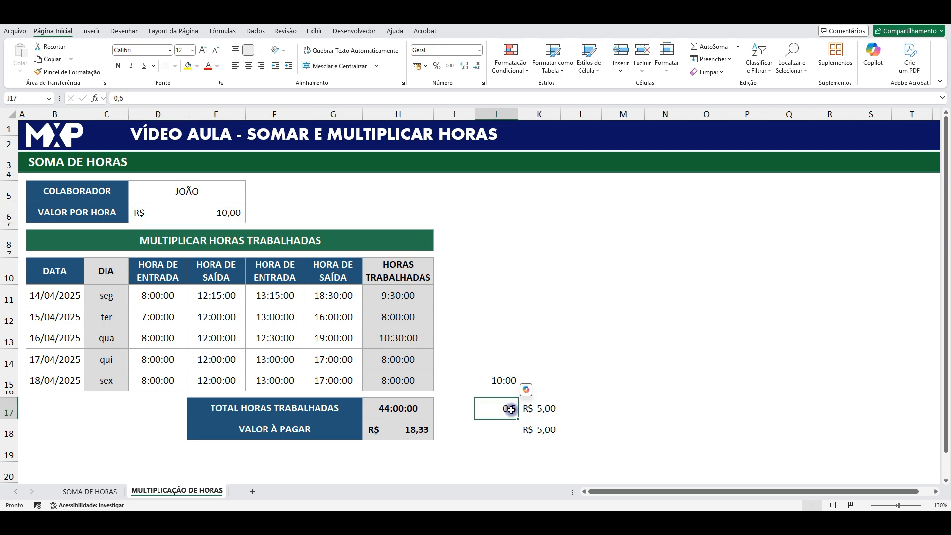
{"action": "type", "text": "12:00"}
{"action": "key", "text": "Return"}
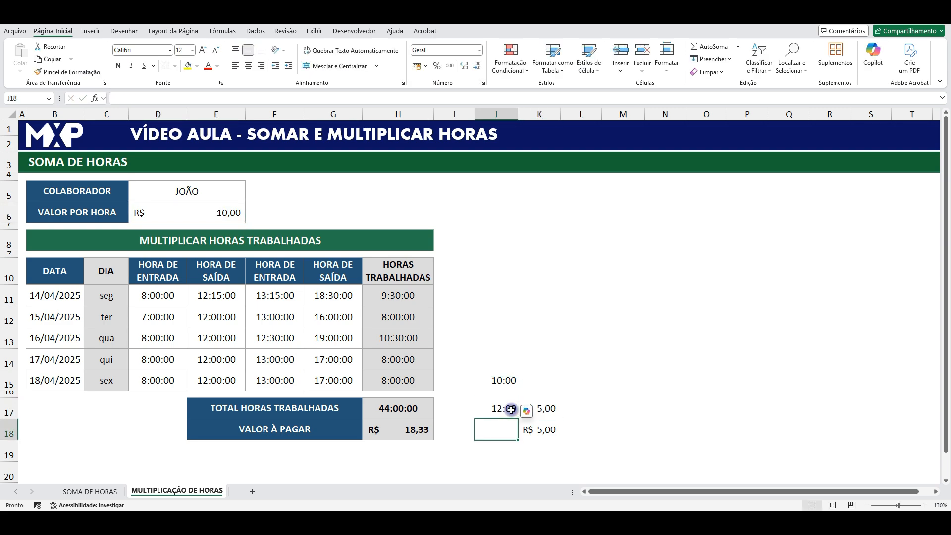
{"action": "left_click", "coordinate": [508, 406]}
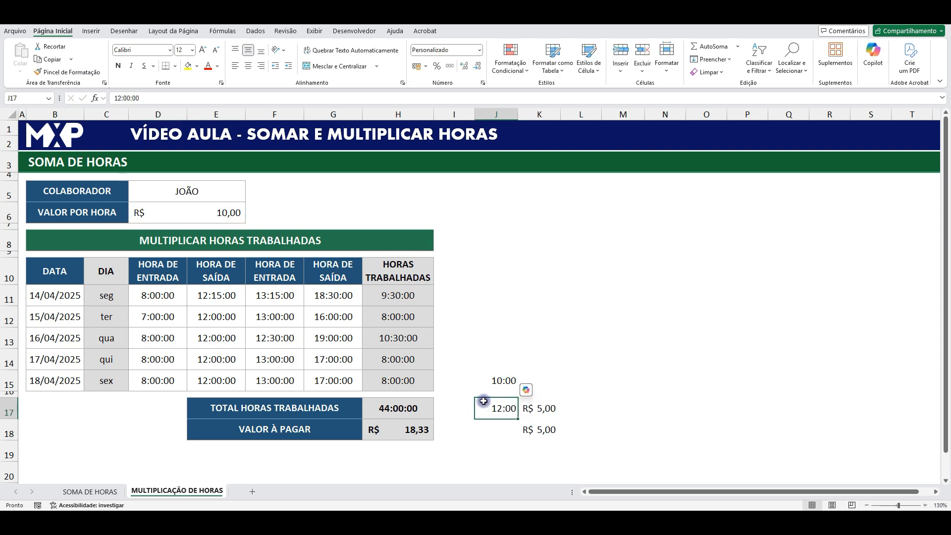
- Link J13 to the total worked hours with the formula =H17
{"action": "left_click", "coordinate": [399, 407]}
{"action": "left_click", "coordinate": [508, 349]}
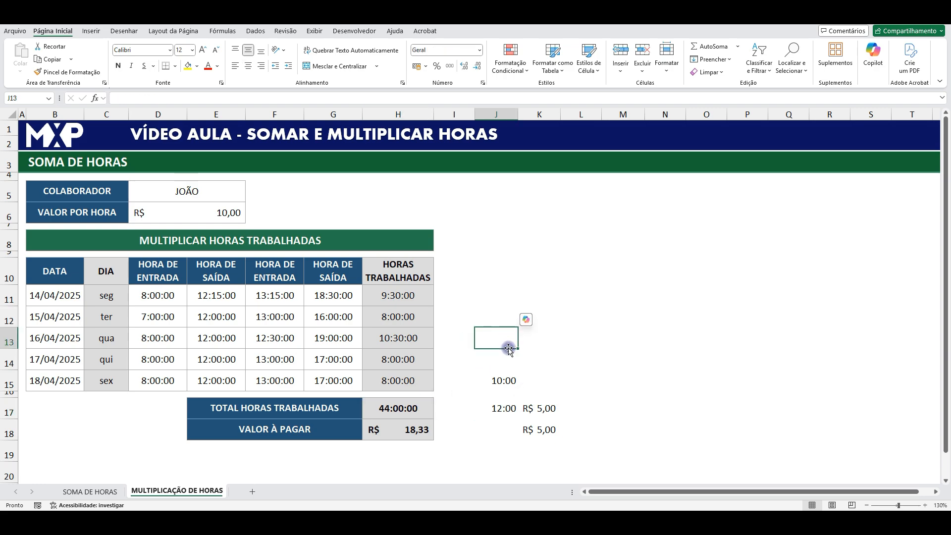
{"action": "type", "text": "="}
{"action": "left_click", "coordinate": [415, 409]}
{"action": "key", "text": "Return"}
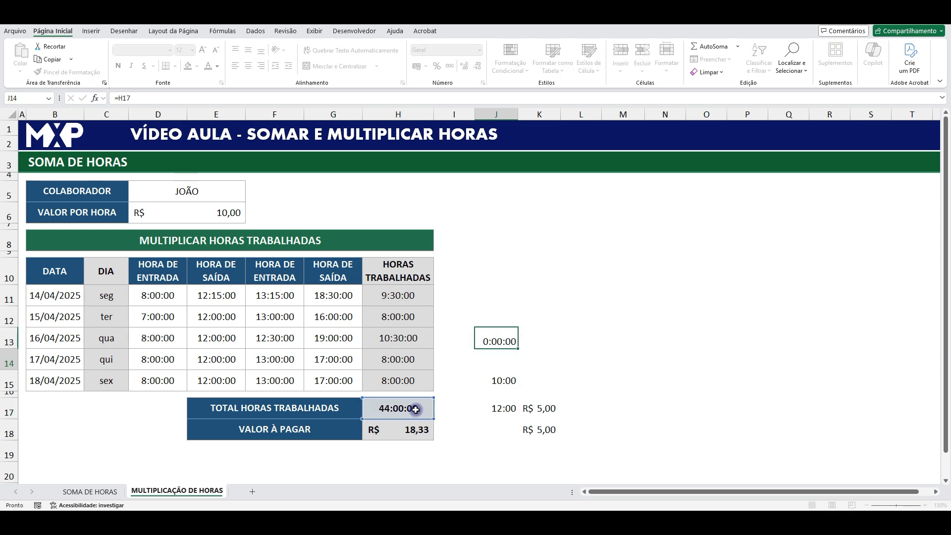
- Format J13 as Geral and compare it with the hourly rate in D6, VALOR À PAGAR in H18 and the total hours in H17
{"action": "left_click", "coordinate": [500, 341]}
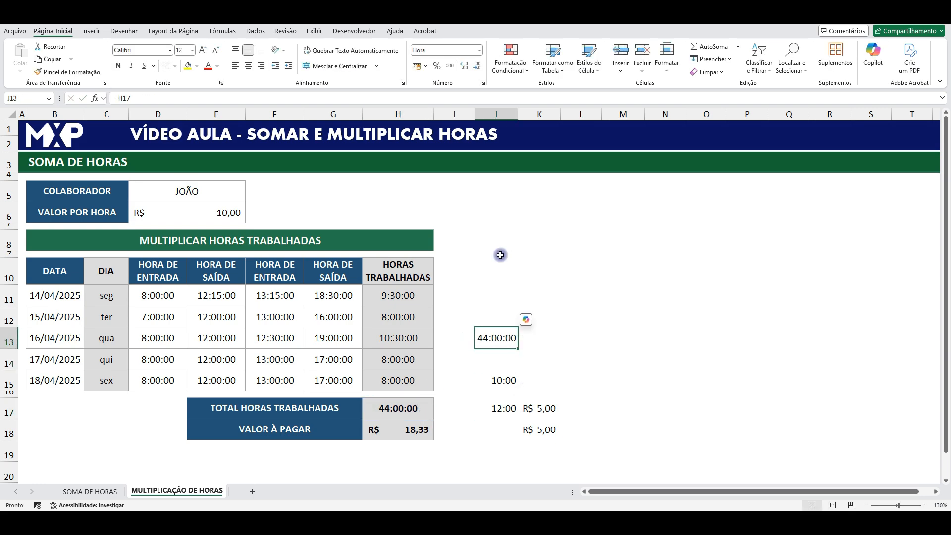
{"action": "left_click", "coordinate": [476, 50]}
{"action": "left_click", "coordinate": [467, 69]}
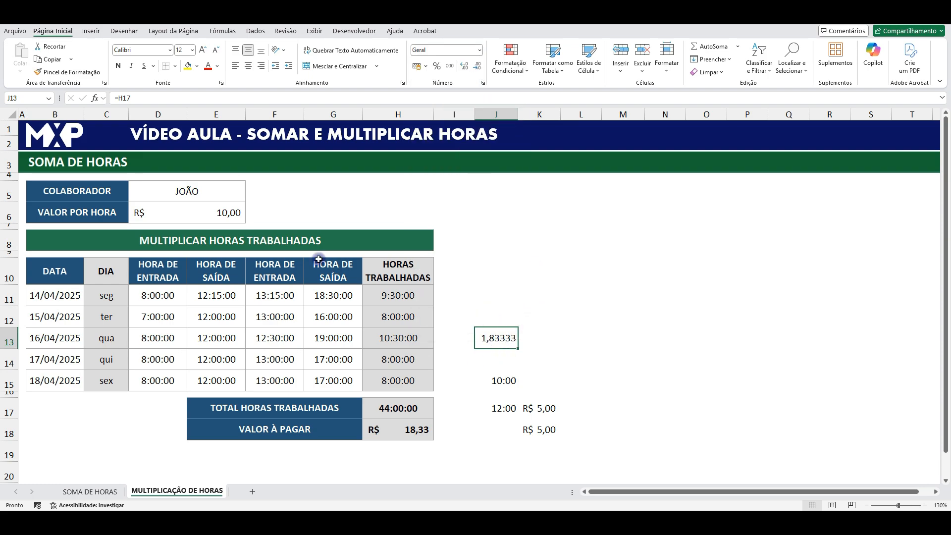
{"action": "left_click", "coordinate": [218, 214]}
{"action": "left_click", "coordinate": [509, 336]}
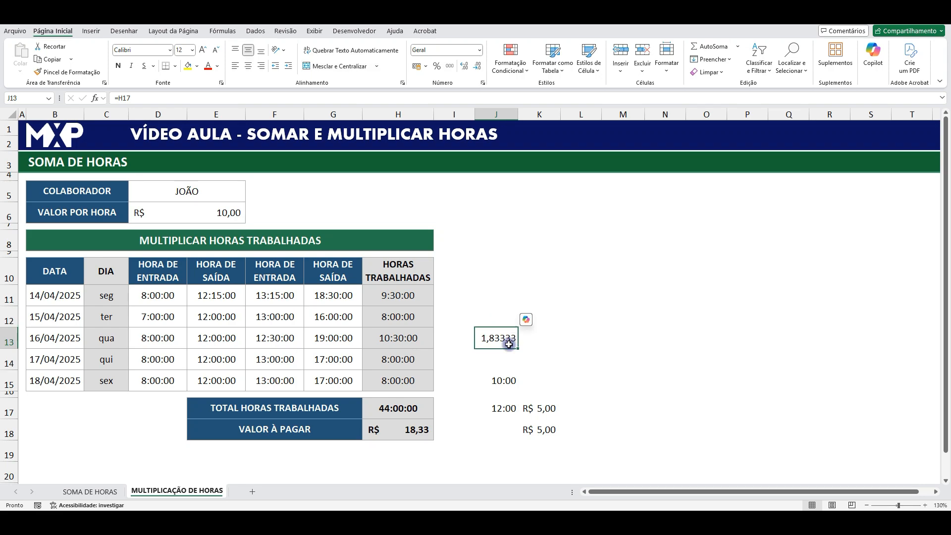
{"action": "left_click", "coordinate": [411, 435]}
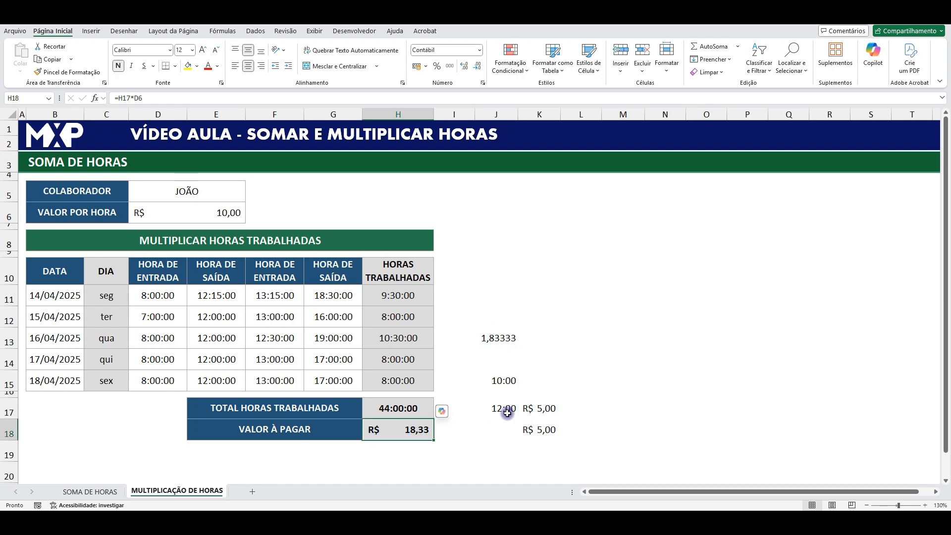
{"action": "left_click", "coordinate": [398, 413]}
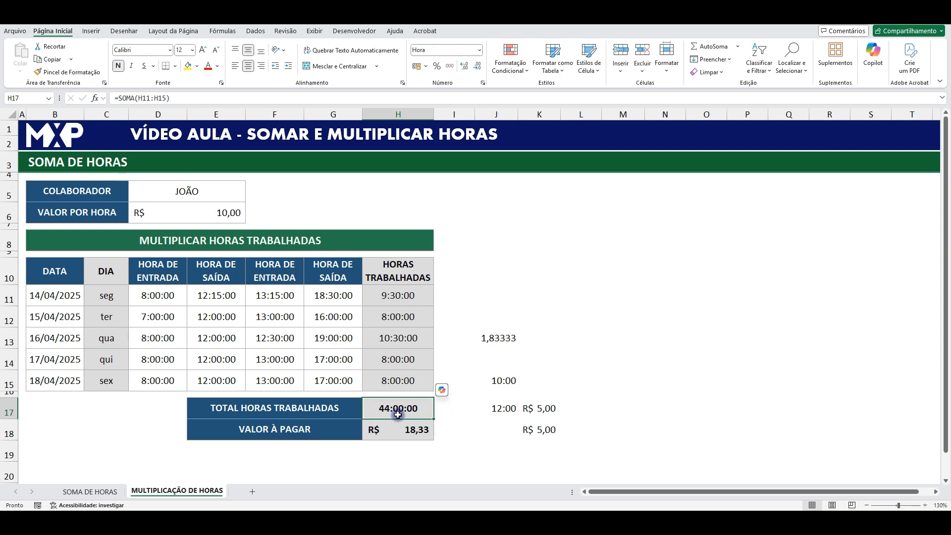
- Display the sample time in J17 with the Geral format, and set its format back to Hora
{"action": "left_click", "coordinate": [503, 408]}
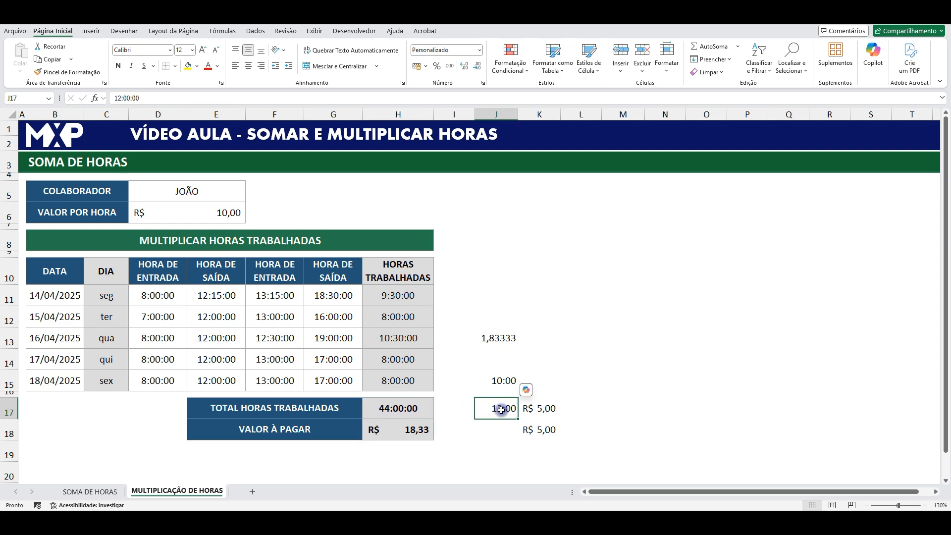
{"action": "left_click", "coordinate": [479, 50]}
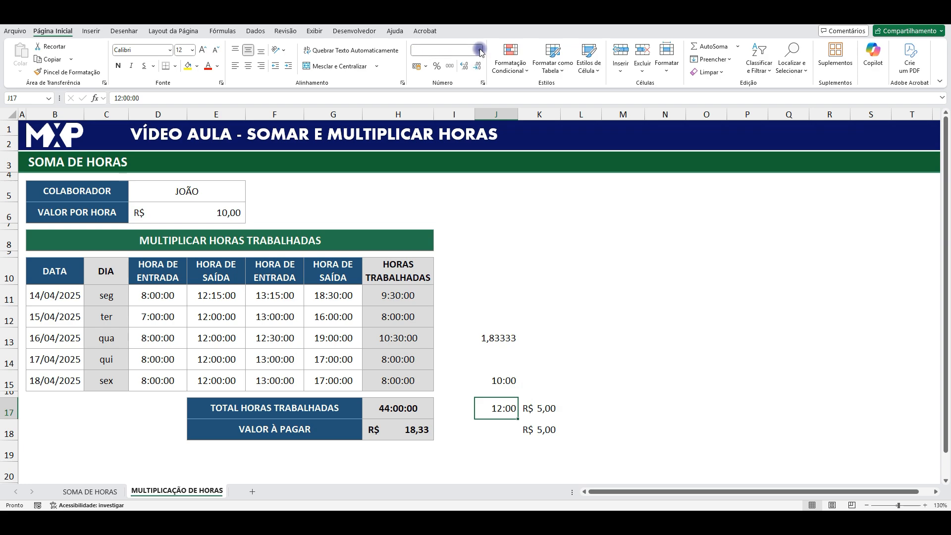
{"action": "left_click", "coordinate": [469, 68]}
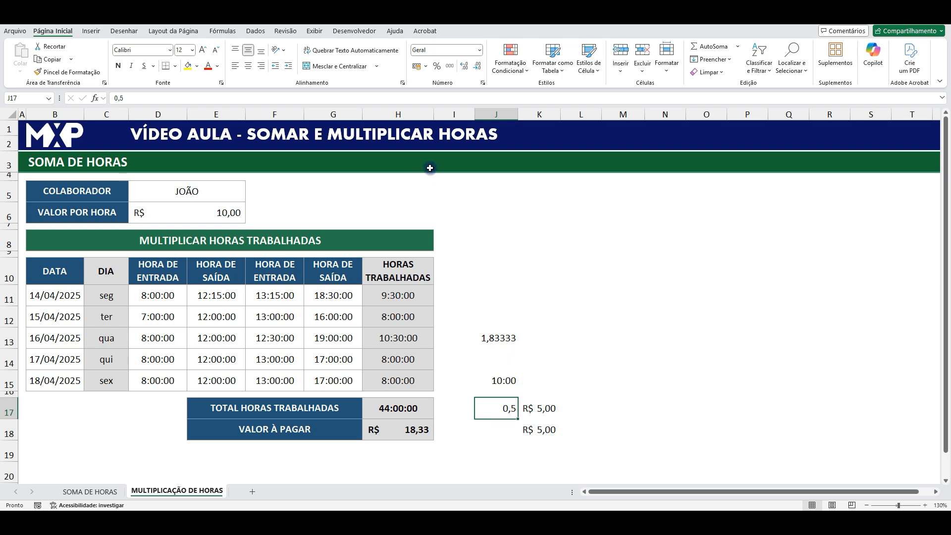
{"action": "left_click", "coordinate": [479, 50]}
{"action": "left_click", "coordinate": [475, 69]}
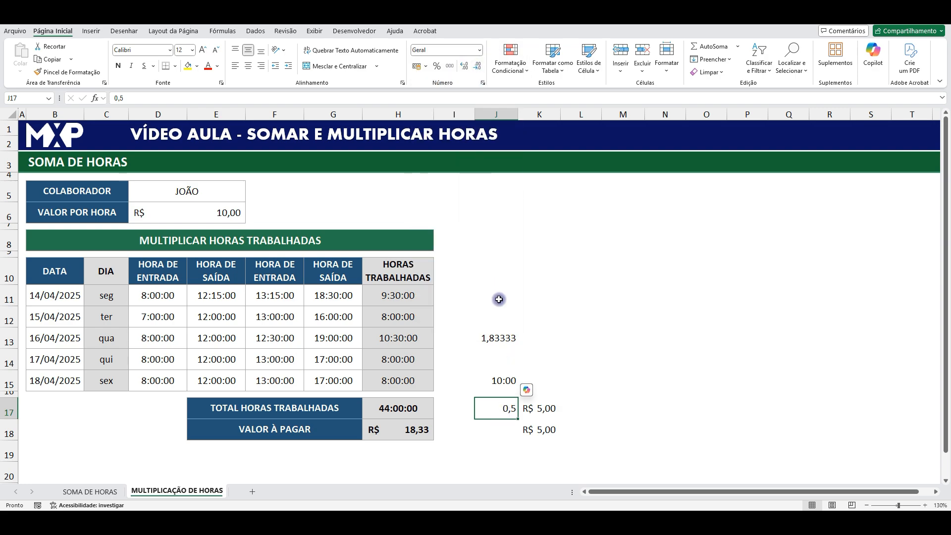
{"action": "left_click", "coordinate": [480, 50]}
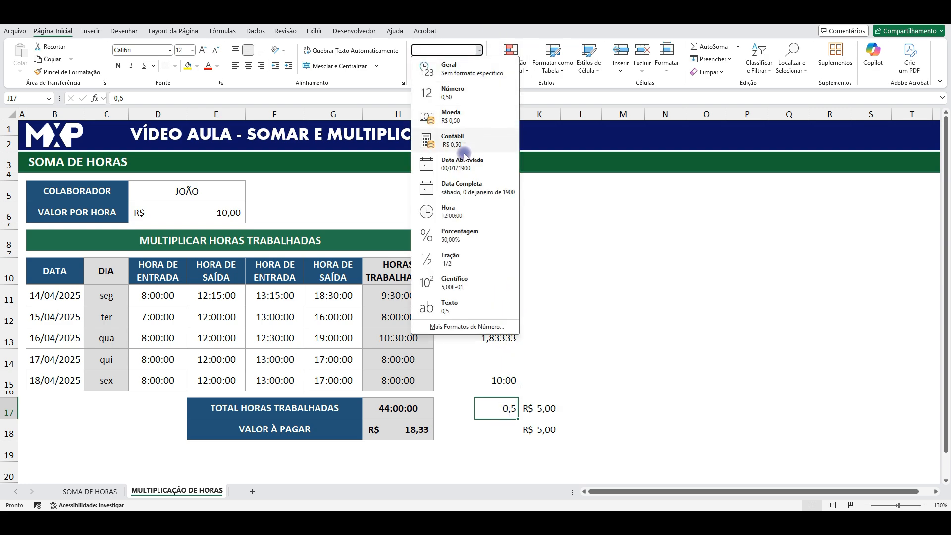
{"action": "left_click", "coordinate": [460, 211]}
- Replace the formula in K17 with =J17*24 to convert the sample time into whole hours
{"action": "left_click", "coordinate": [538, 414]}
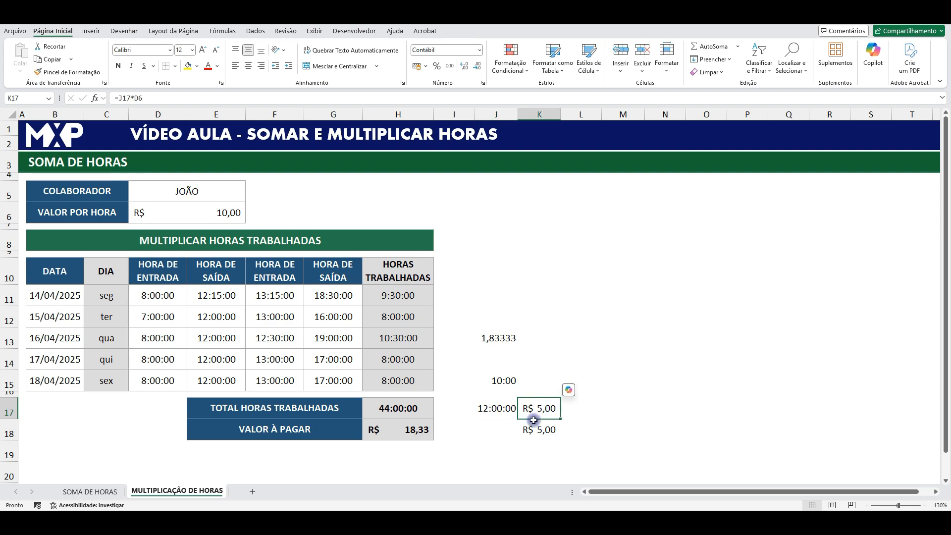
{"action": "type", "text": "="}
{"action": "left_click", "coordinate": [503, 414]}
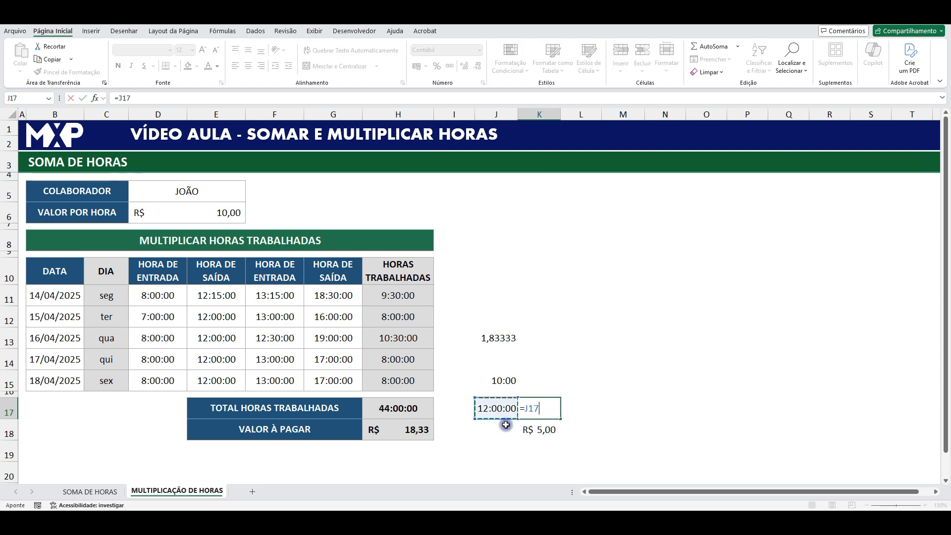
{"action": "type", "text": "*24"}
{"action": "key", "text": "Return"}
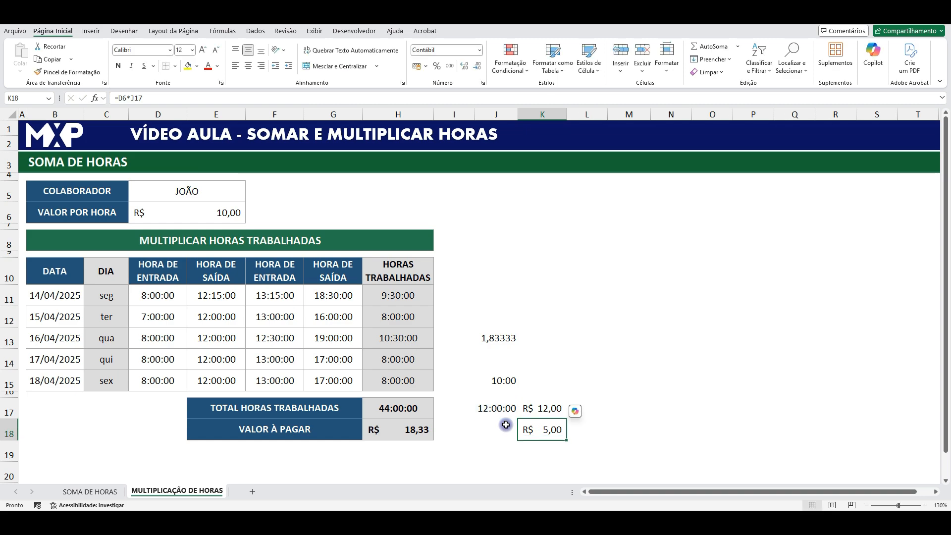
- Set the number format of K17 to Geral and compare the cell with the time in J17
{"action": "left_click", "coordinate": [551, 407]}
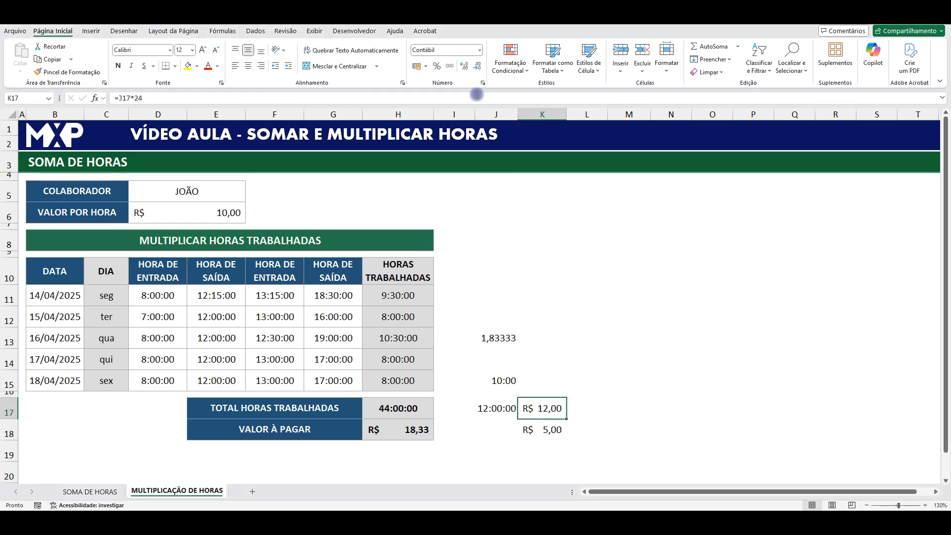
{"action": "left_click", "coordinate": [479, 50]}
{"action": "left_click", "coordinate": [465, 70]}
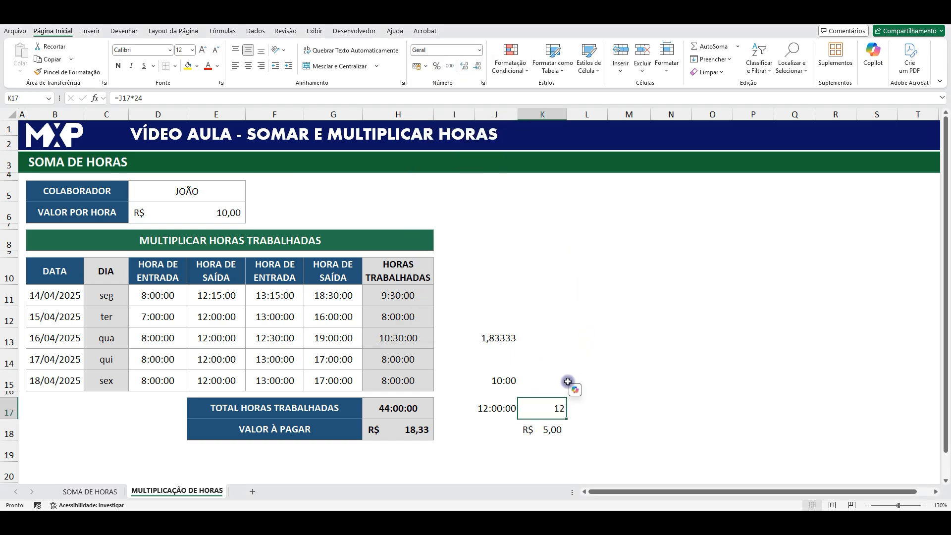
{"action": "left_click", "coordinate": [485, 411]}
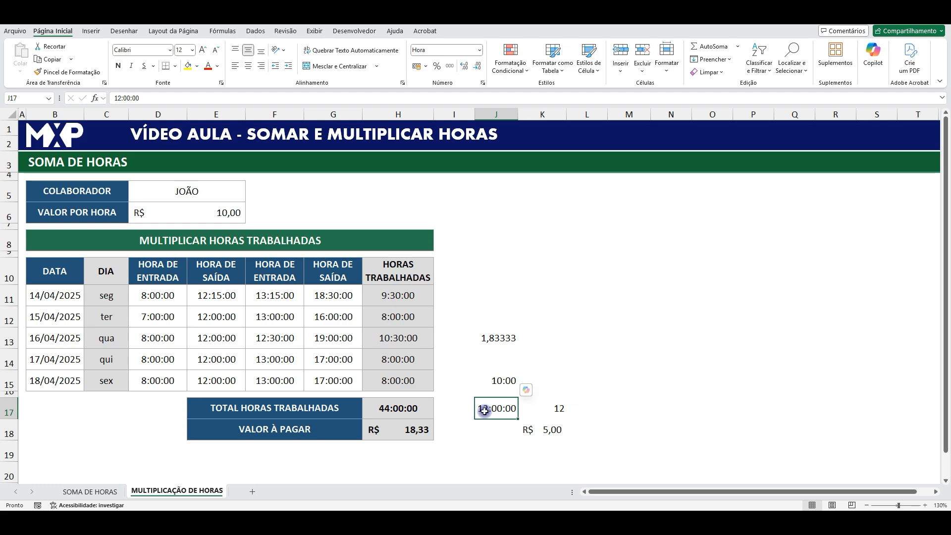
{"action": "left_click", "coordinate": [548, 408]}
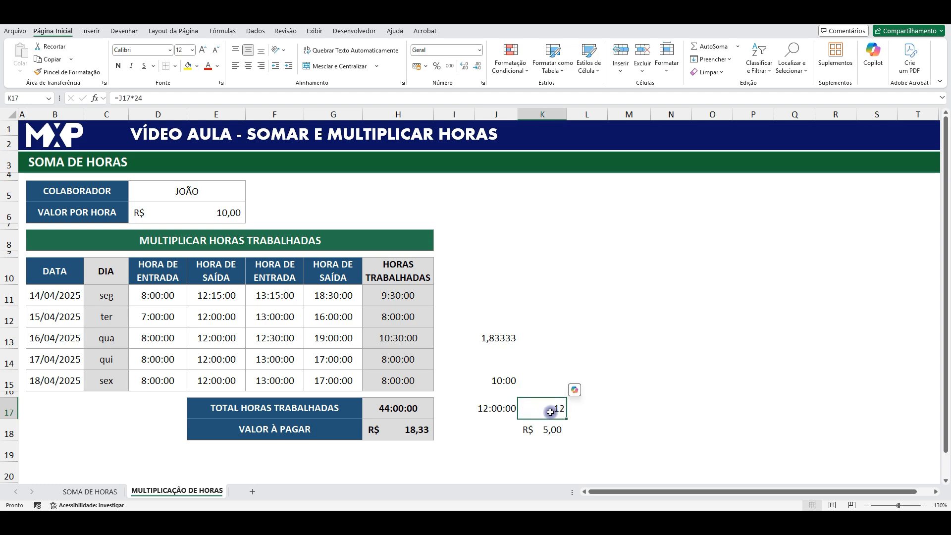
- Set J17 to the Geral format and inspect the available number formats for K17 without changing them
{"action": "left_click", "coordinate": [499, 410]}
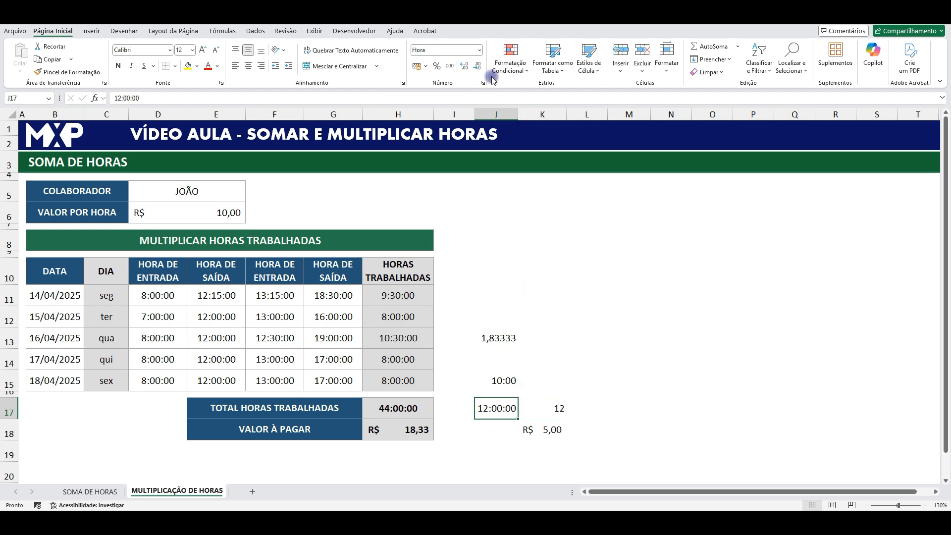
{"action": "left_click", "coordinate": [479, 50]}
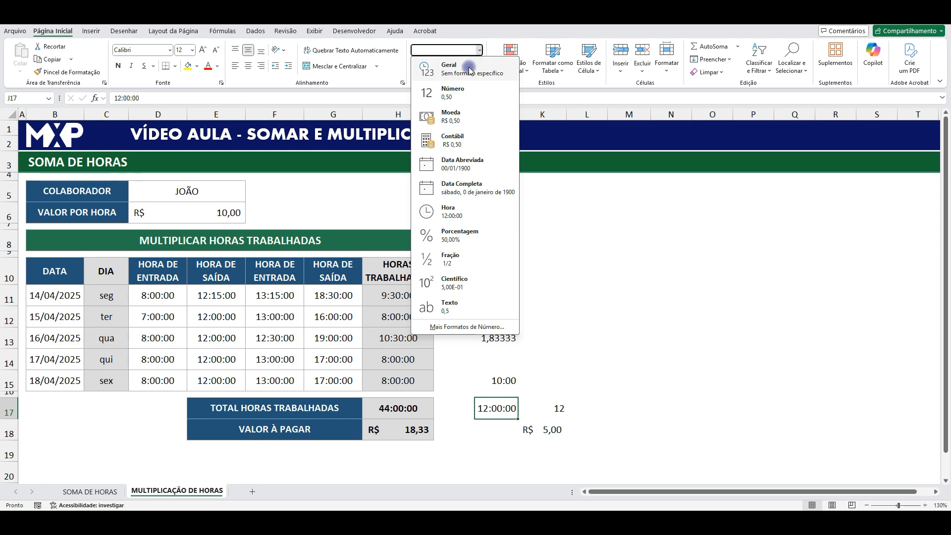
{"action": "left_click", "coordinate": [425, 67]}
{"action": "left_click", "coordinate": [552, 407]}
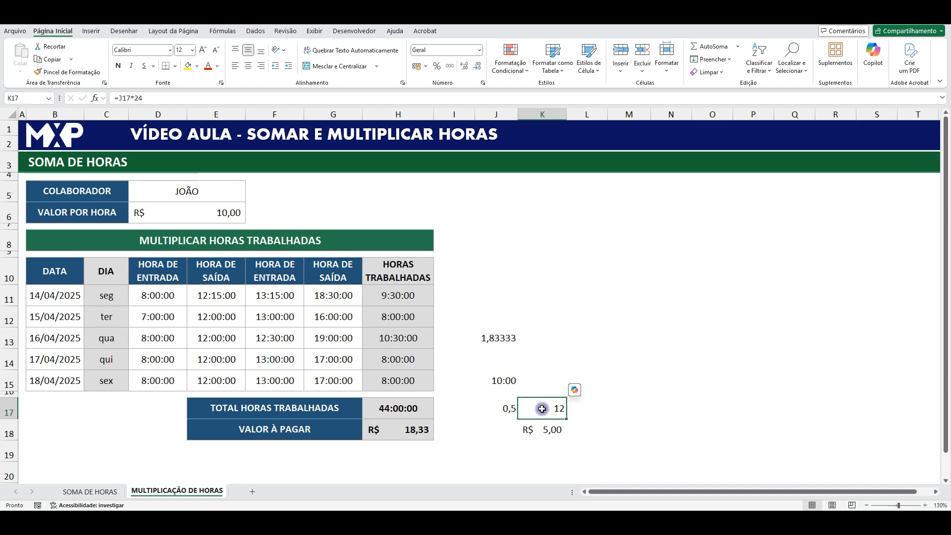
{"action": "left_click", "coordinate": [479, 49]}
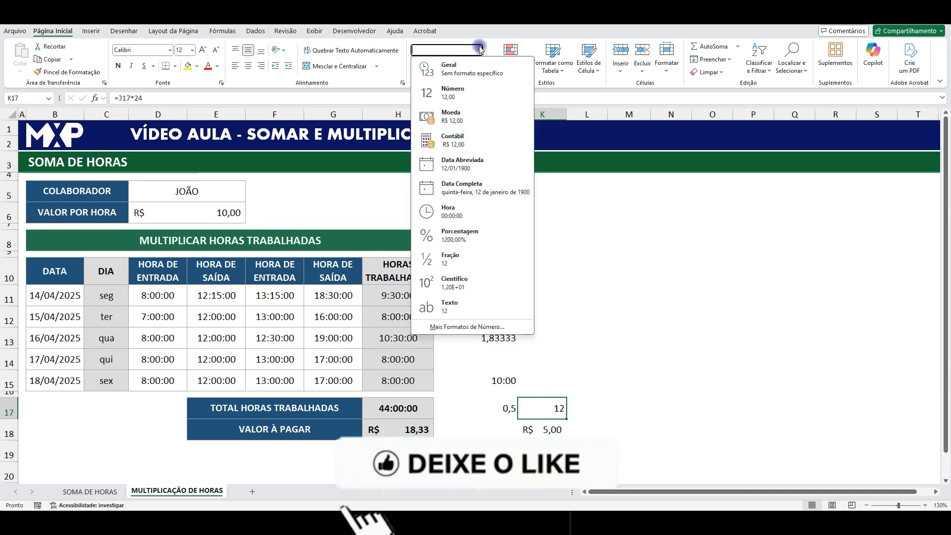
{"action": "left_click", "coordinate": [652, 255]}
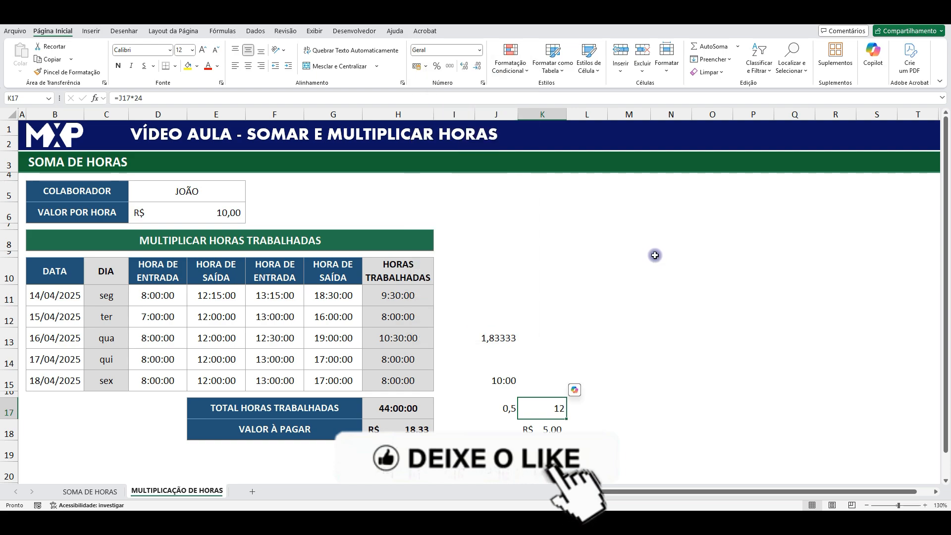
- Set the number format of J17 to Hora and compare the cell with the converted hours in K17
{"action": "left_click", "coordinate": [493, 408]}
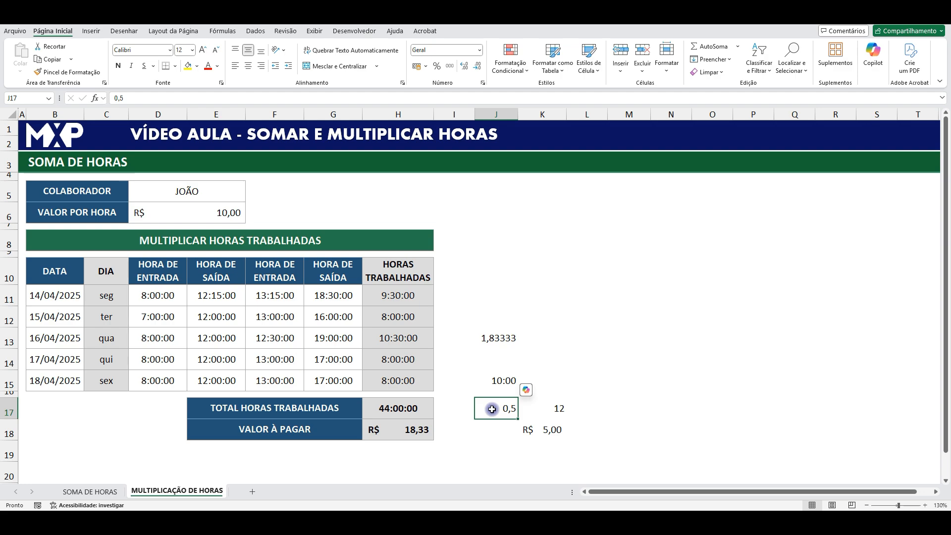
{"action": "left_click", "coordinate": [480, 50]}
{"action": "left_click", "coordinate": [435, 210]}
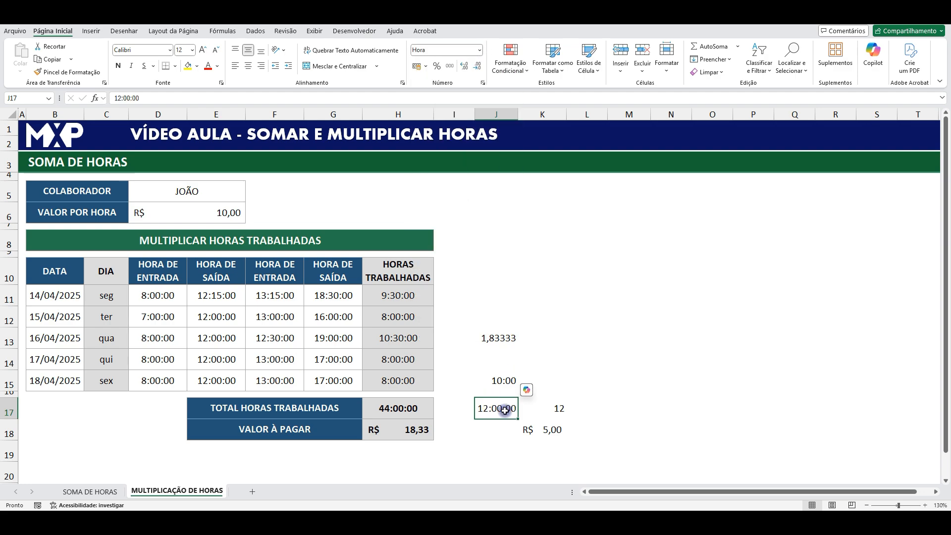
{"action": "left_click", "coordinate": [542, 410]}
{"action": "left_click", "coordinate": [477, 414]}
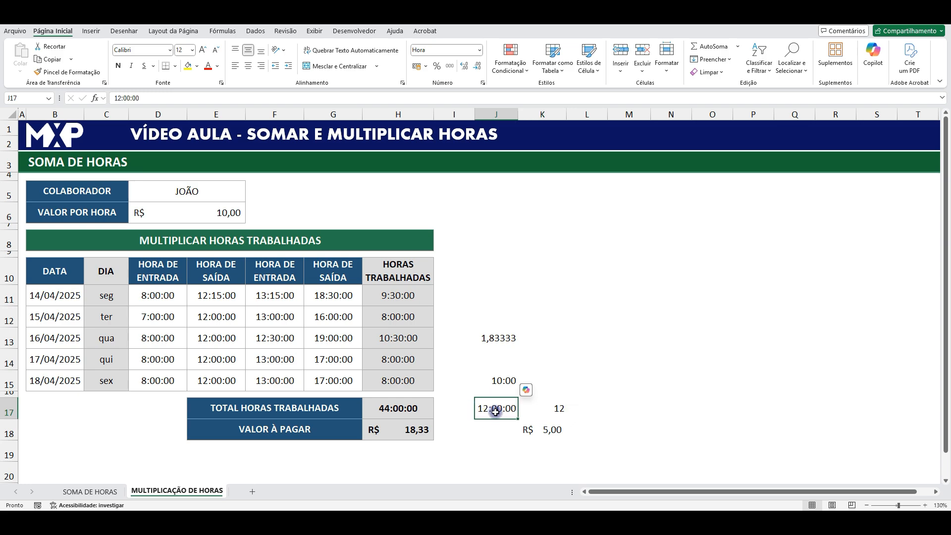
{"action": "left_click", "coordinate": [557, 409]}
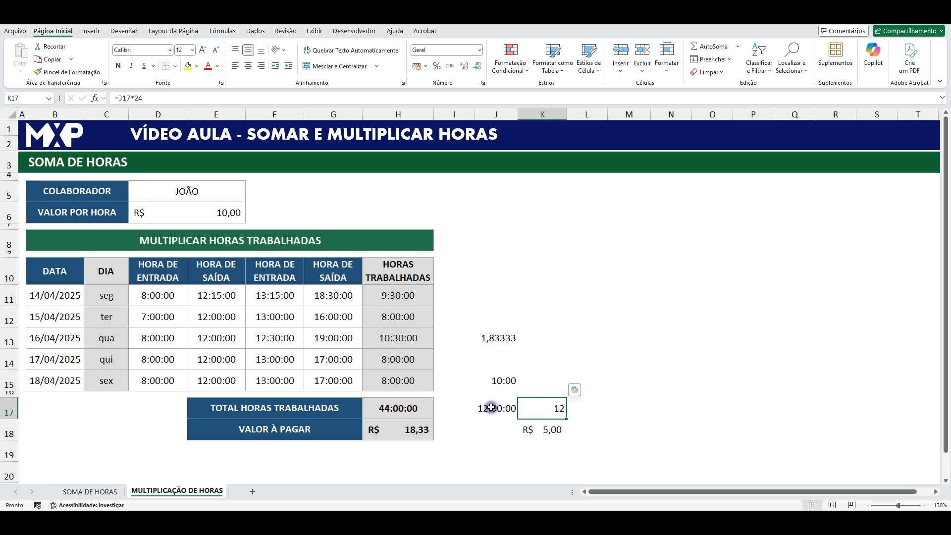
{"action": "left_click", "coordinate": [507, 410]}
- Replace the formula in K17 with =J17*24*D6 and apply the accounting currency format to the cell
{"action": "left_click", "coordinate": [542, 410]}
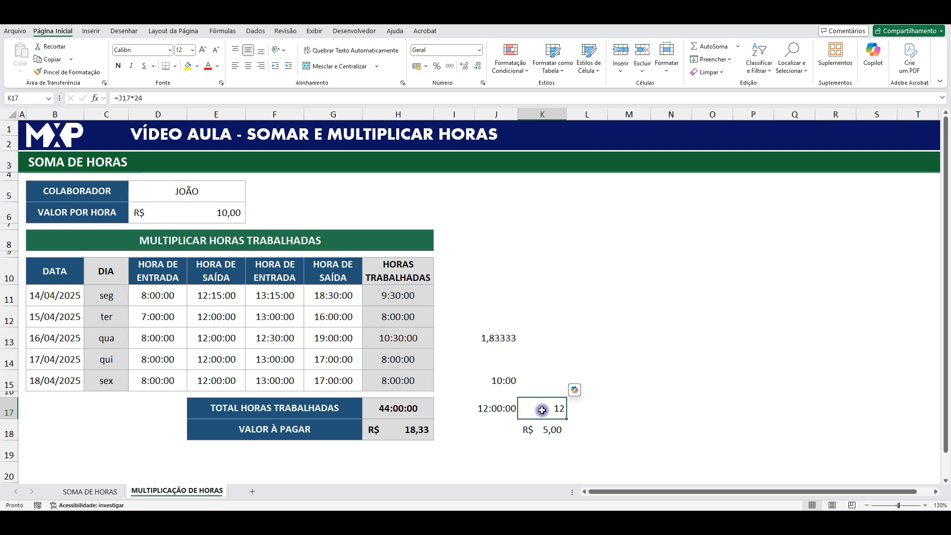
{"action": "type", "text": "="}
{"action": "left_click", "coordinate": [498, 409]}
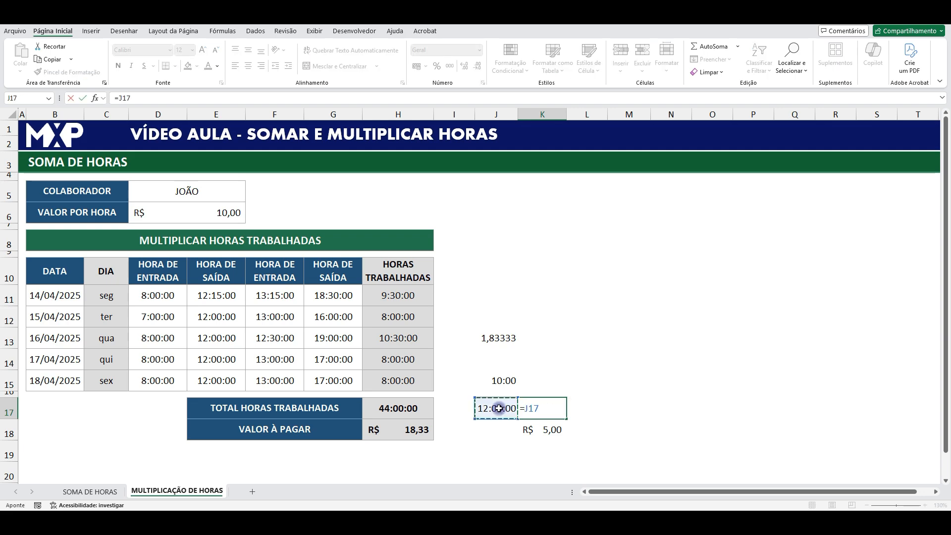
{"action": "type", "text": "*24*"}
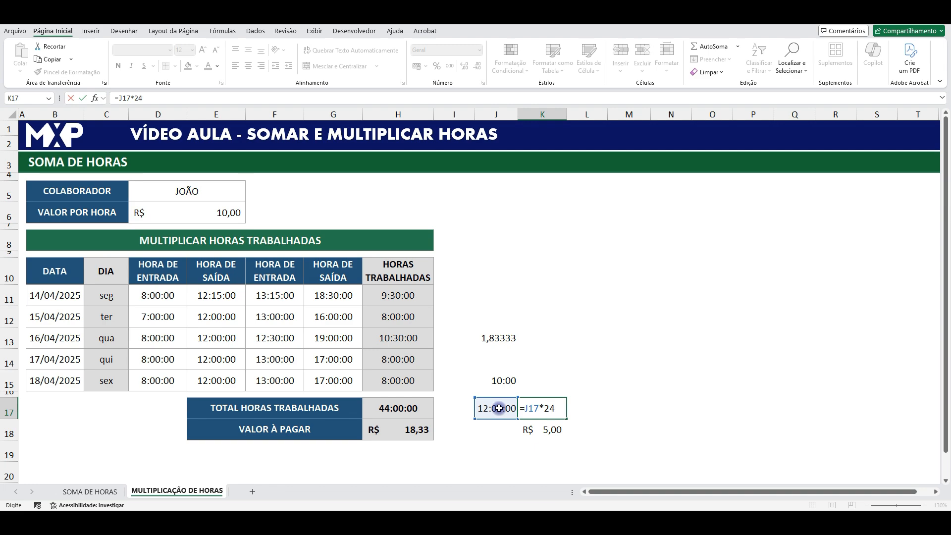
{"action": "left_click", "coordinate": [221, 212]}
{"action": "key", "text": "ctrl+Return"}
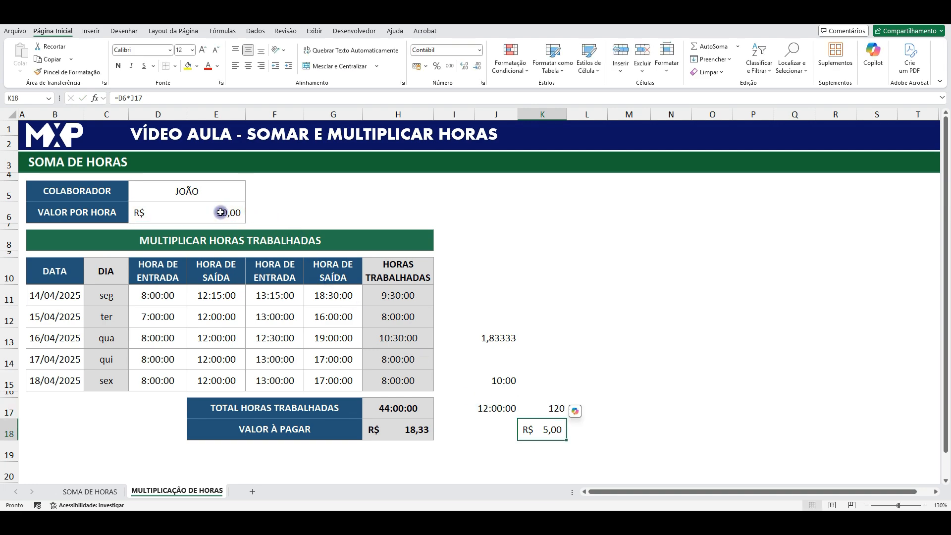
{"action": "left_click", "coordinate": [417, 66]}
- Clear the leftover sample values in K18 and J13:J15
{"action": "left_click", "coordinate": [555, 429]}
{"action": "key", "text": "Delete"}
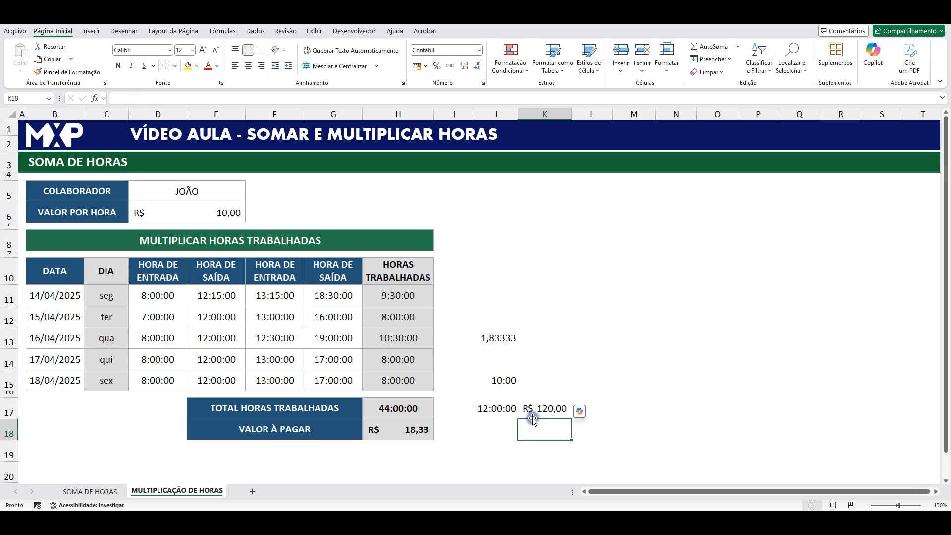
{"action": "left_click_drag", "start_coordinate": [501, 335], "coordinate": [503, 379]}
{"action": "key", "text": "Delete"}
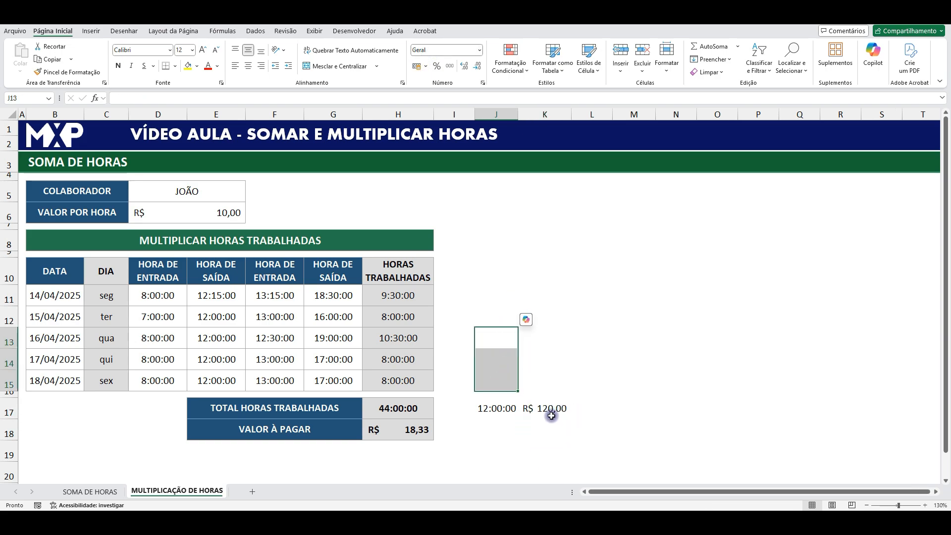
- Check the sample product in K17 against the time in J17 and the hourly rate in D6
{"action": "left_click", "coordinate": [548, 411]}
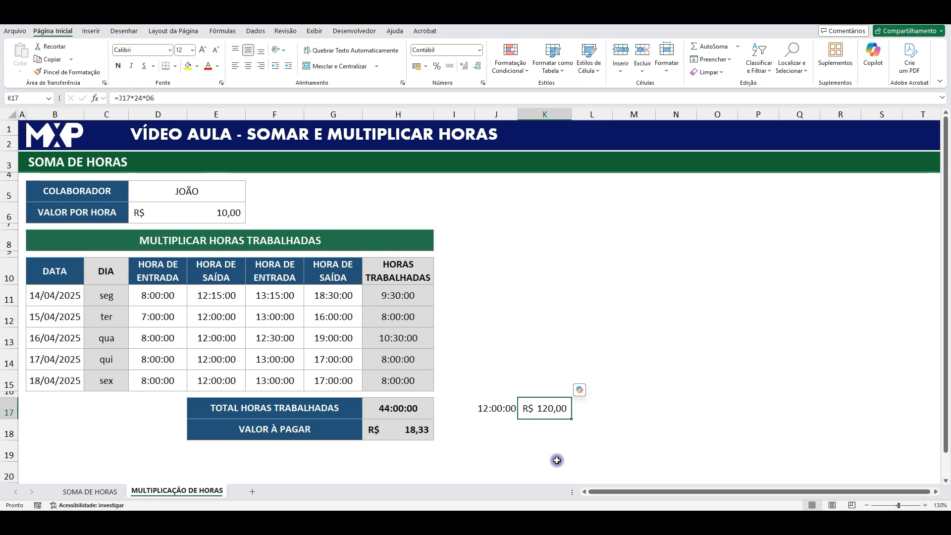
{"action": "left_click", "coordinate": [495, 414]}
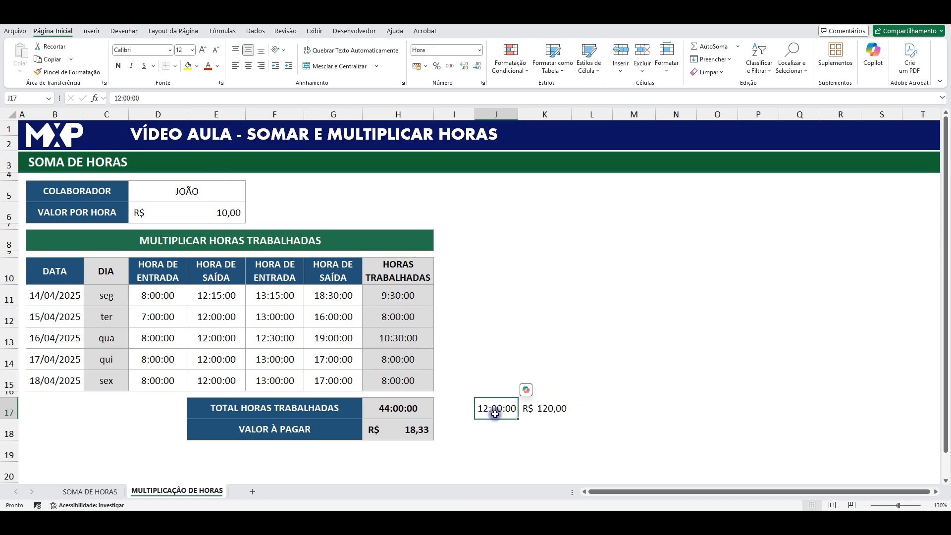
{"action": "left_click", "coordinate": [230, 213]}
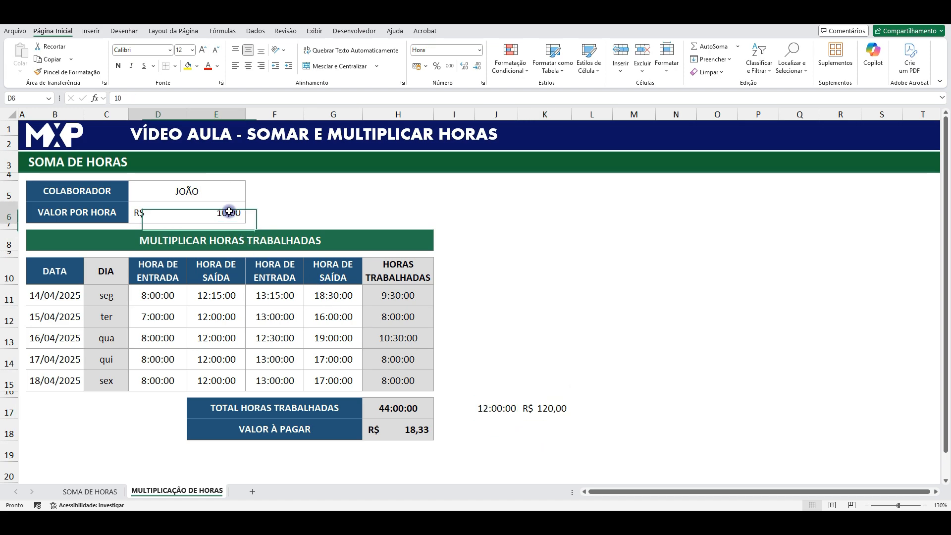
- Replace the amount-to-pay formula in H18 with =H17*24*D6, following the pattern of the sample in K17
{"action": "left_click", "coordinate": [558, 411]}
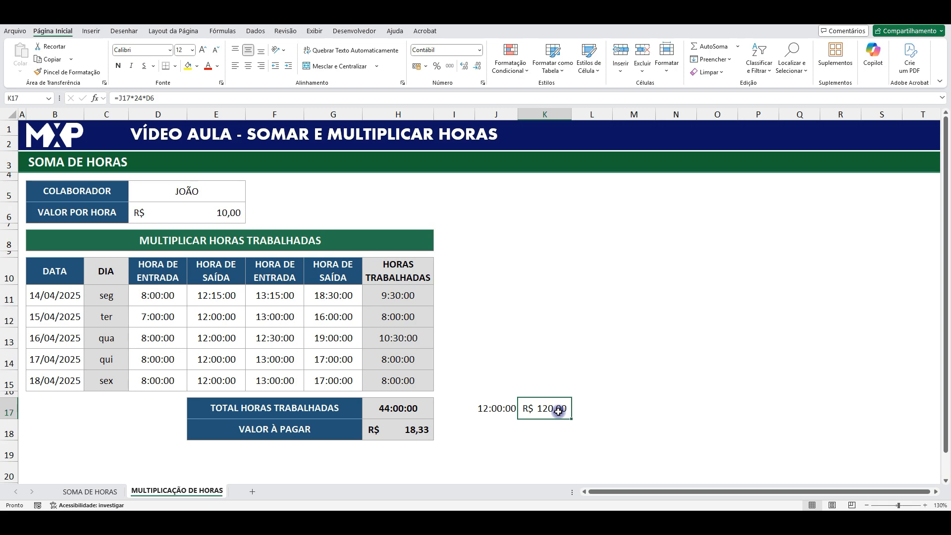
{"action": "left_click", "coordinate": [484, 409]}
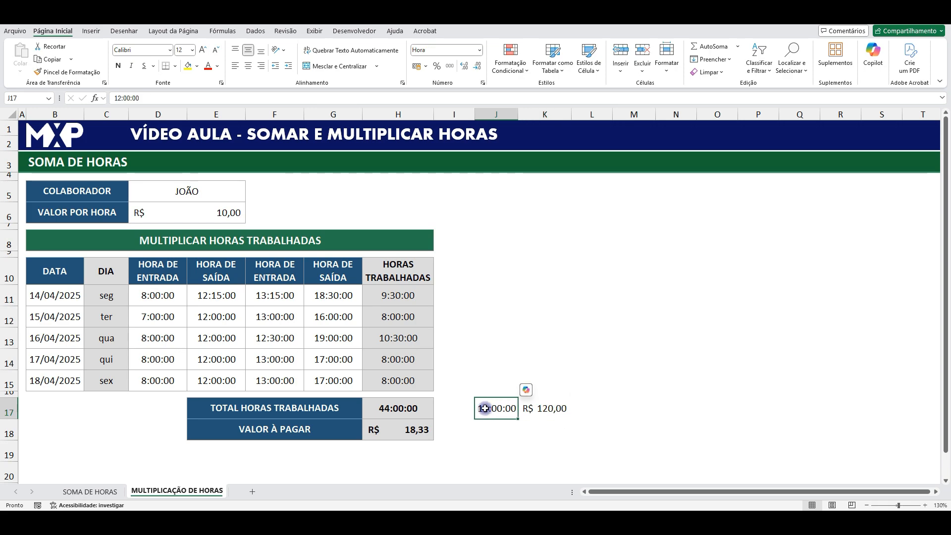
{"action": "left_click", "coordinate": [543, 405]}
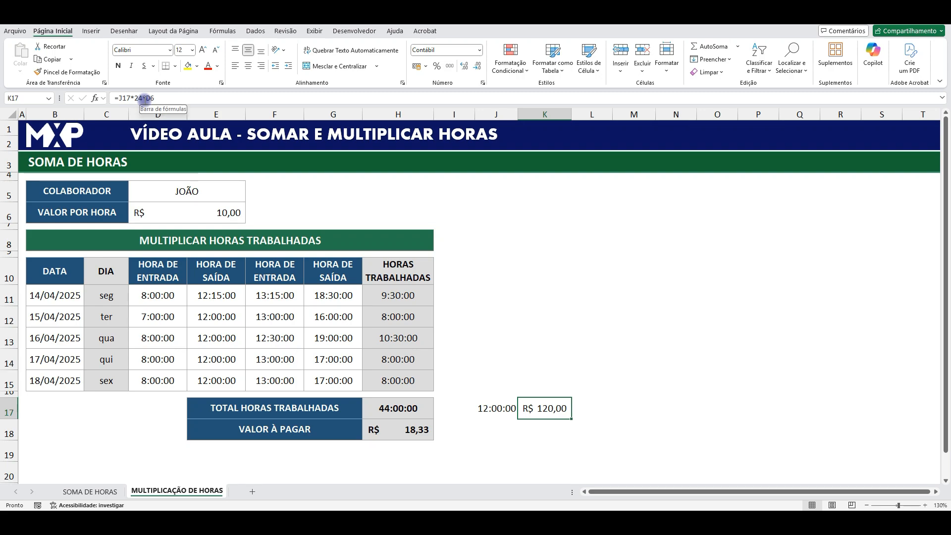
{"action": "left_click", "coordinate": [226, 215]}
{"action": "left_click", "coordinate": [408, 429]}
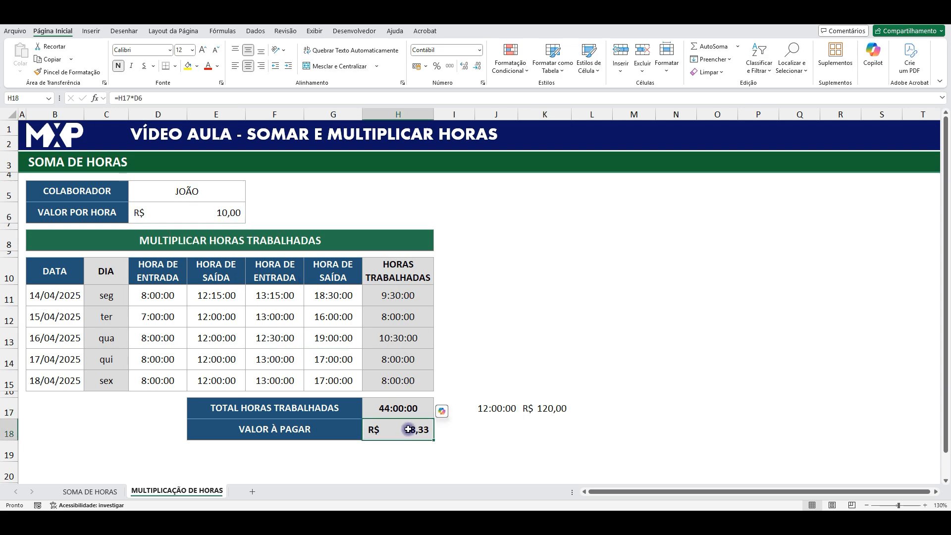
{"action": "type", "text": "="}
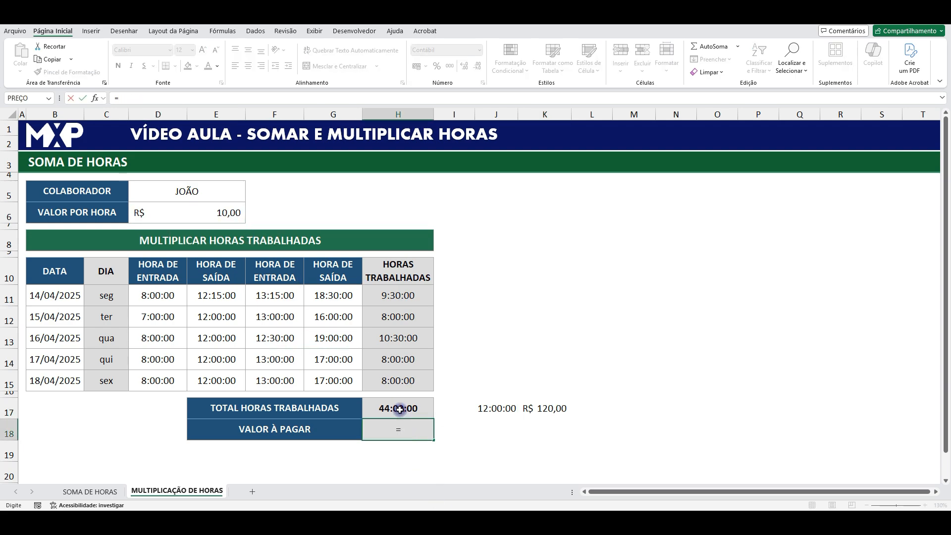
{"action": "left_click", "coordinate": [400, 409]}
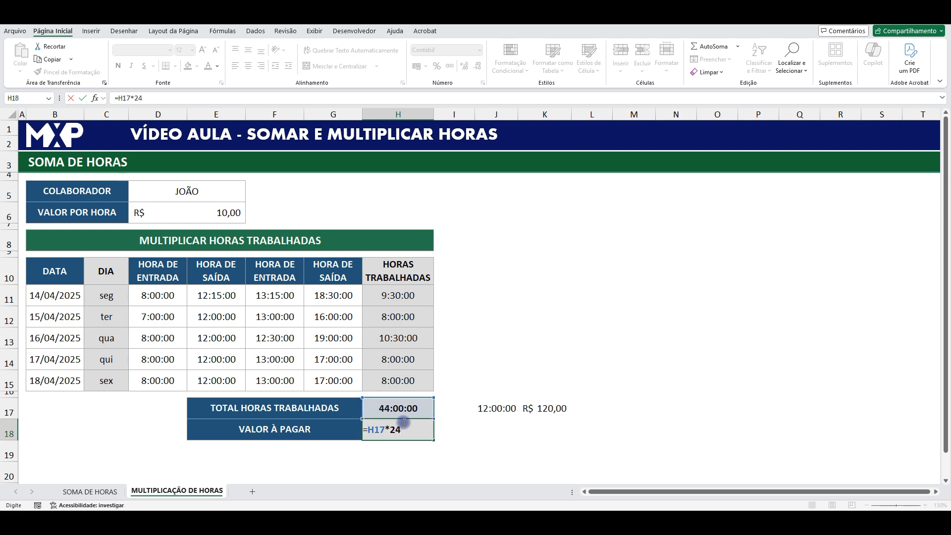
{"action": "left_click", "coordinate": [226, 213]}
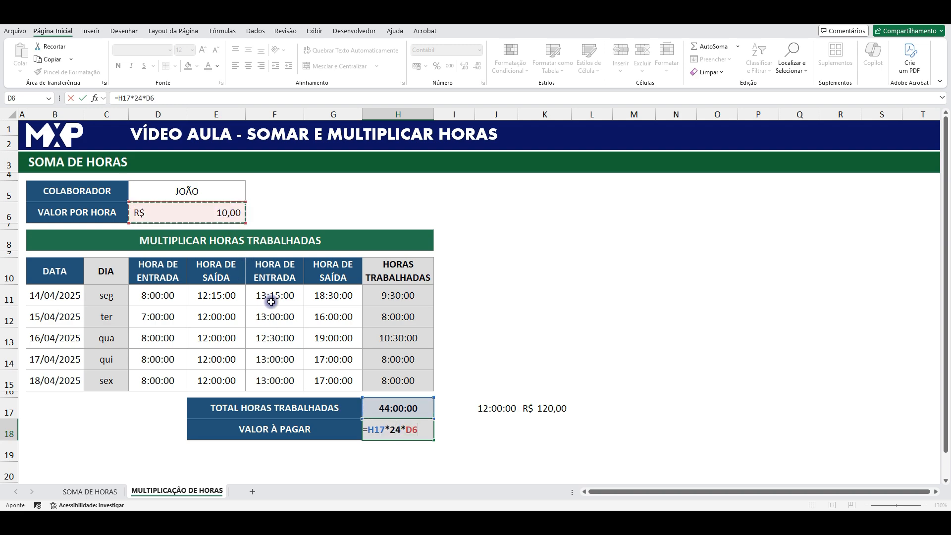
{"action": "key", "text": "Return"}
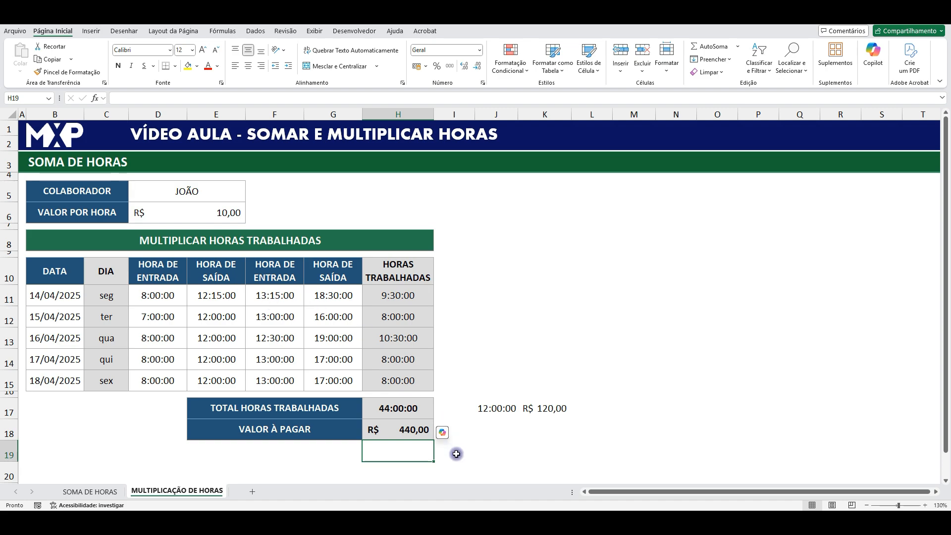
- Rewrite the amount-to-pay formula in H18 with the hourly rate first, as =D6*24*H17
{"action": "left_click", "coordinate": [226, 214]}
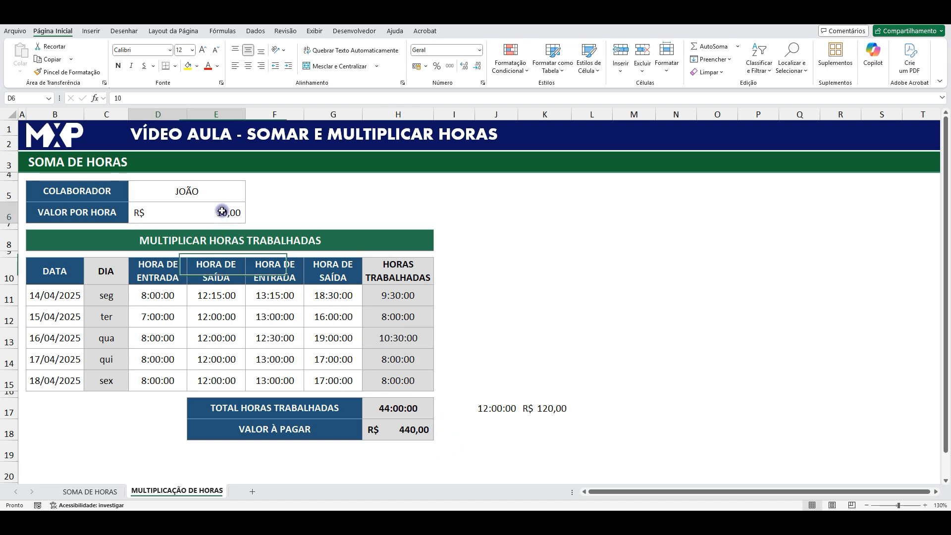
{"action": "left_click", "coordinate": [398, 408]}
{"action": "left_click", "coordinate": [403, 429]}
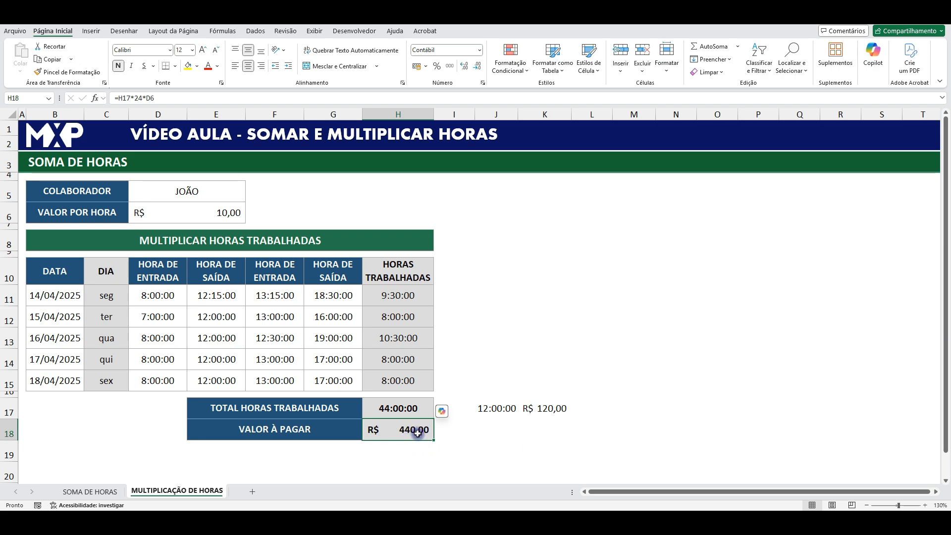
{"action": "type", "text": "="}
{"action": "left_click", "coordinate": [238, 210]}
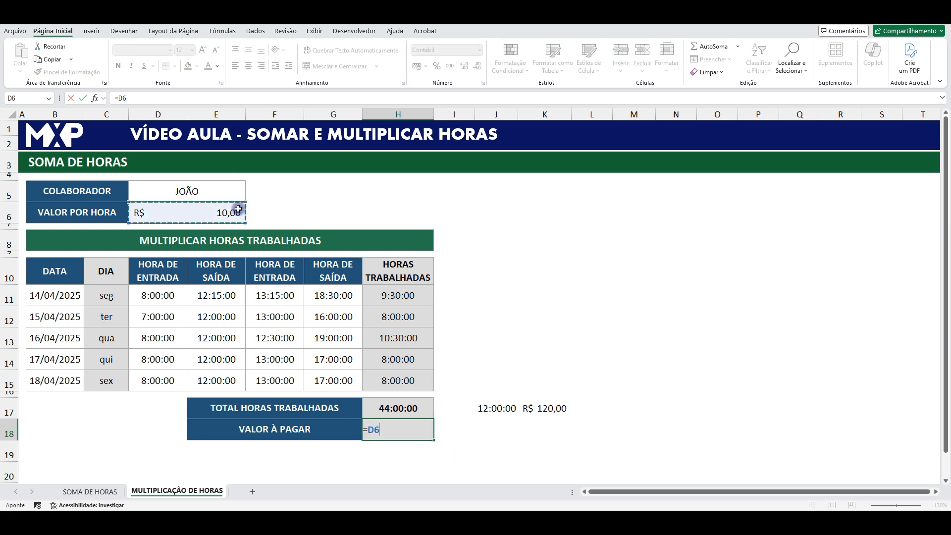
{"action": "type", "text": "*"}
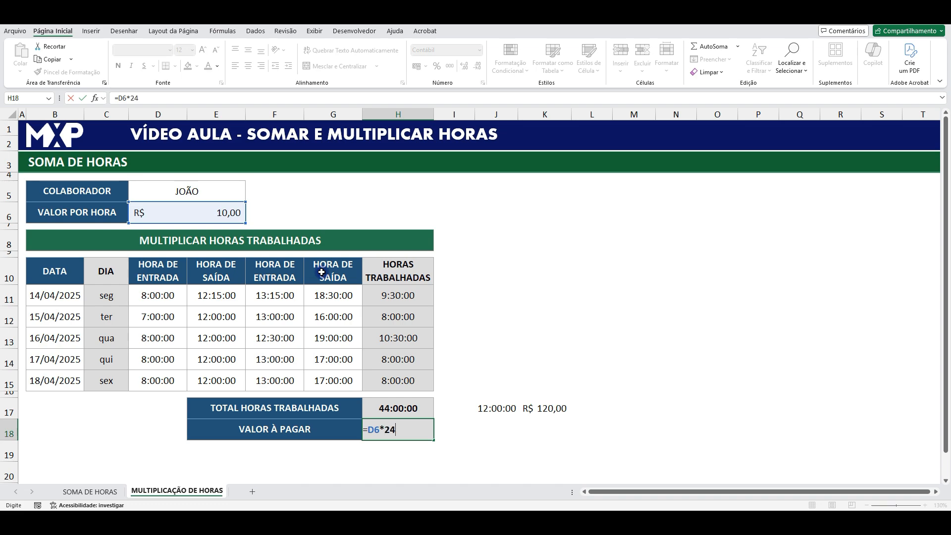
{"action": "type", "text": "24*"}
{"action": "left_click", "coordinate": [408, 407]}
{"action": "key", "text": "Return"}
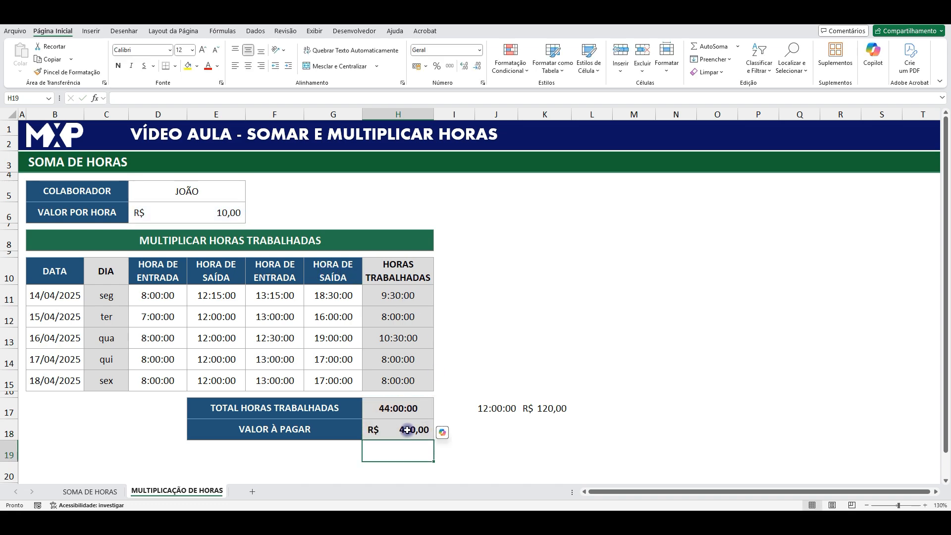
{"action": "left_click", "coordinate": [413, 429]}
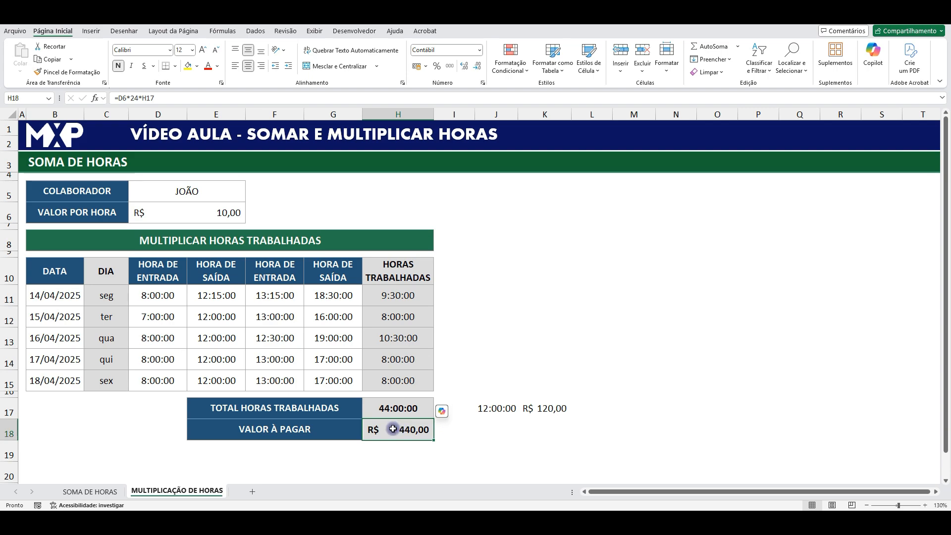
- Enter the formula =D6*24 in the empty cell J14 to multiply the hourly rate by 24
{"action": "left_click", "coordinate": [496, 359]}
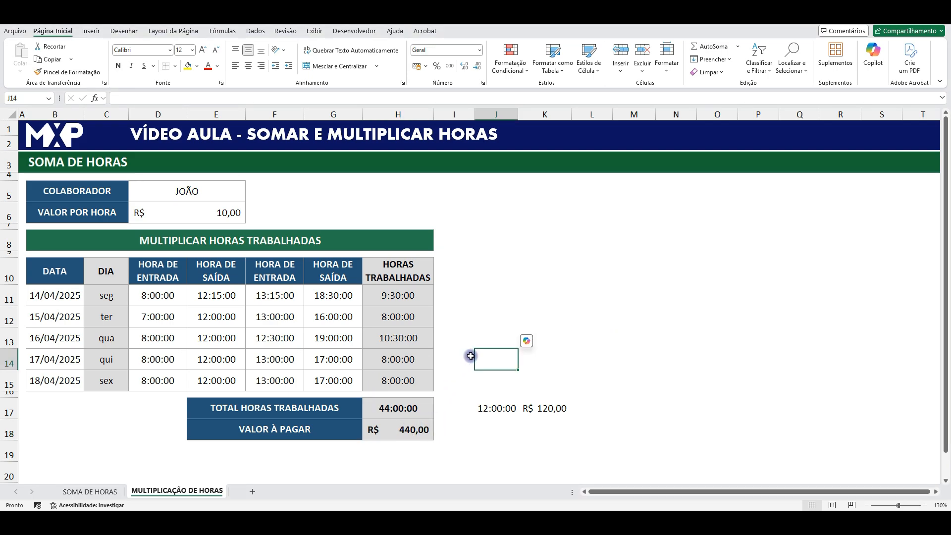
{"action": "type", "text": "="}
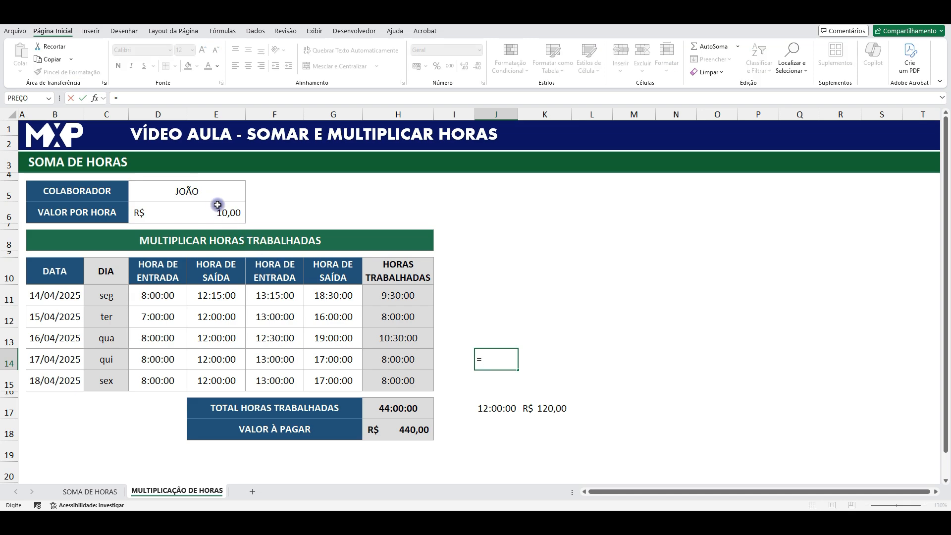
{"action": "left_click", "coordinate": [222, 212]}
{"action": "type", "text": "*24"}
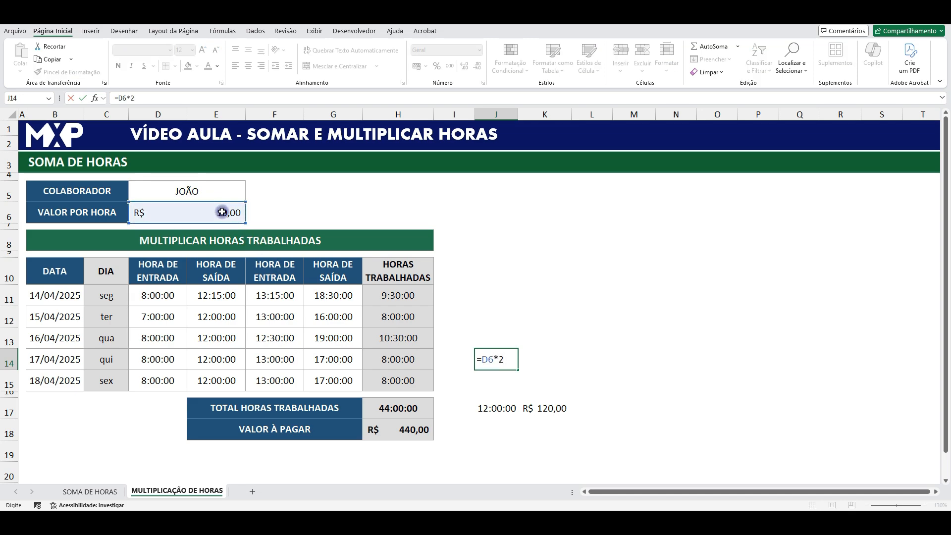
{"action": "key", "text": "Return"}
{"action": "left_click", "coordinate": [501, 359]}
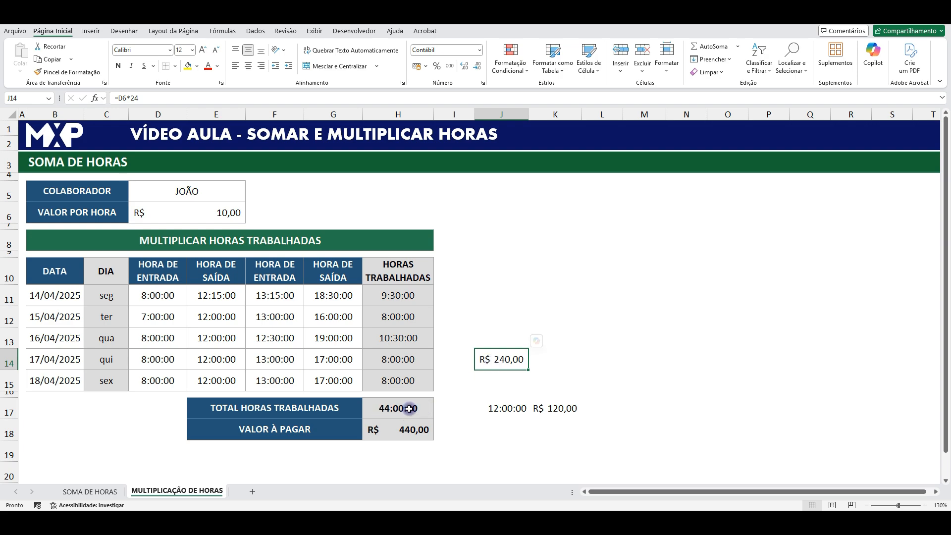
- Reference the total worked hours in J13 with =H17 and set the cell's number format to Número
{"action": "left_click", "coordinate": [498, 335]}
{"action": "type", "text": "="}
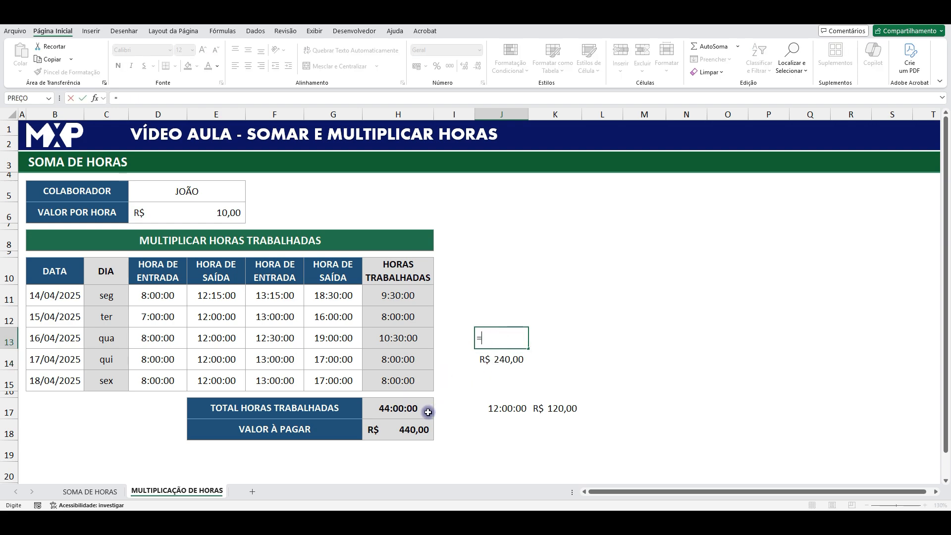
{"action": "left_click", "coordinate": [411, 408]}
{"action": "key", "text": "Return"}
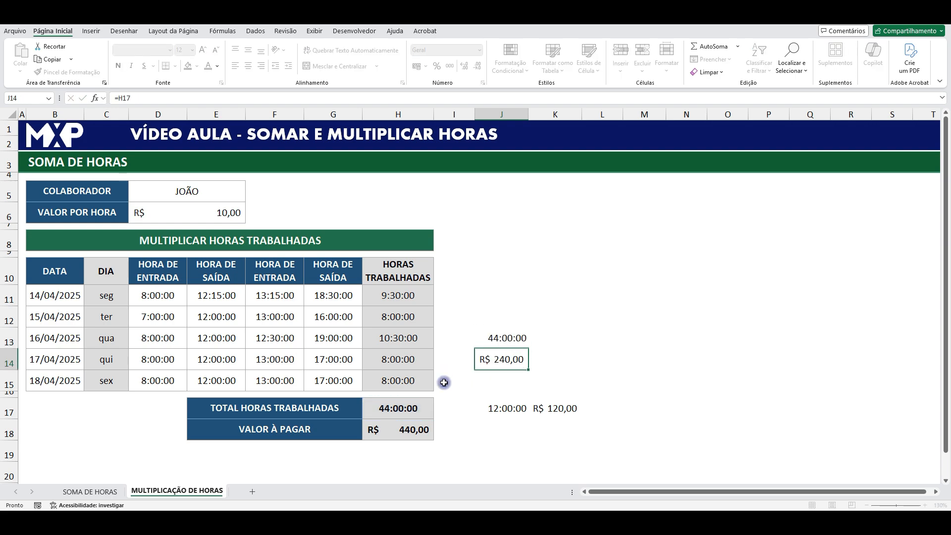
{"action": "left_click", "coordinate": [500, 337]}
{"action": "left_click", "coordinate": [482, 50]}
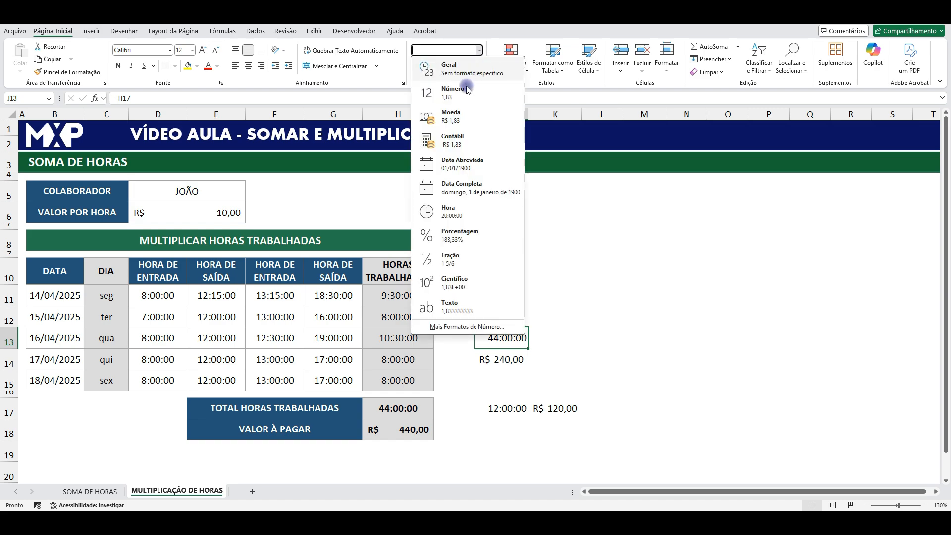
{"action": "left_click", "coordinate": [458, 95]}
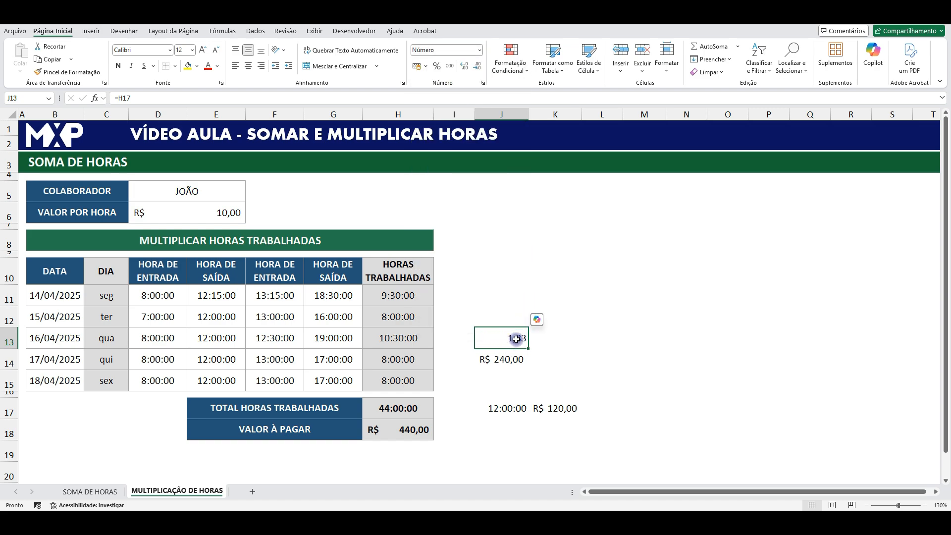
- Enter =J14*J13 in K14 to multiply the converted hourly rate by the decimal time value
{"action": "left_click", "coordinate": [541, 360]}
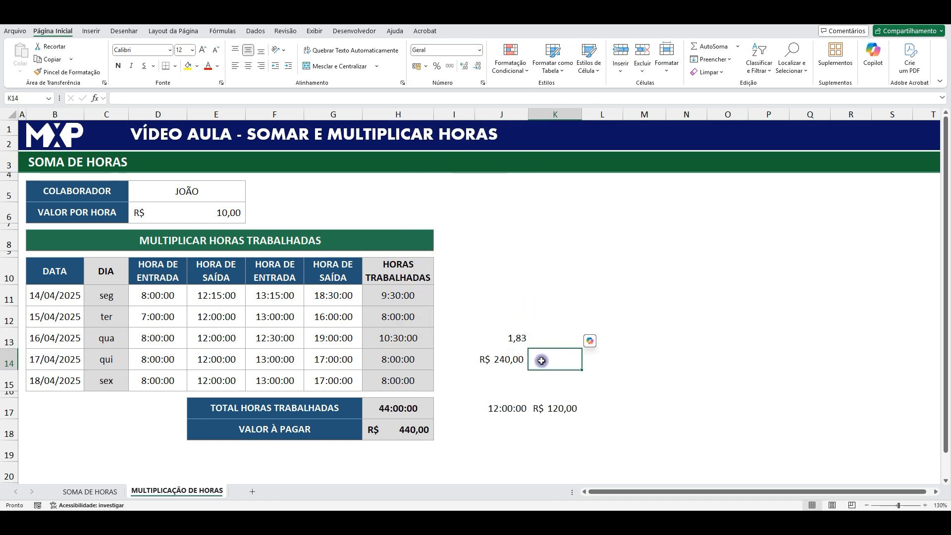
{"action": "type", "text": "="}
{"action": "left_click", "coordinate": [503, 362]}
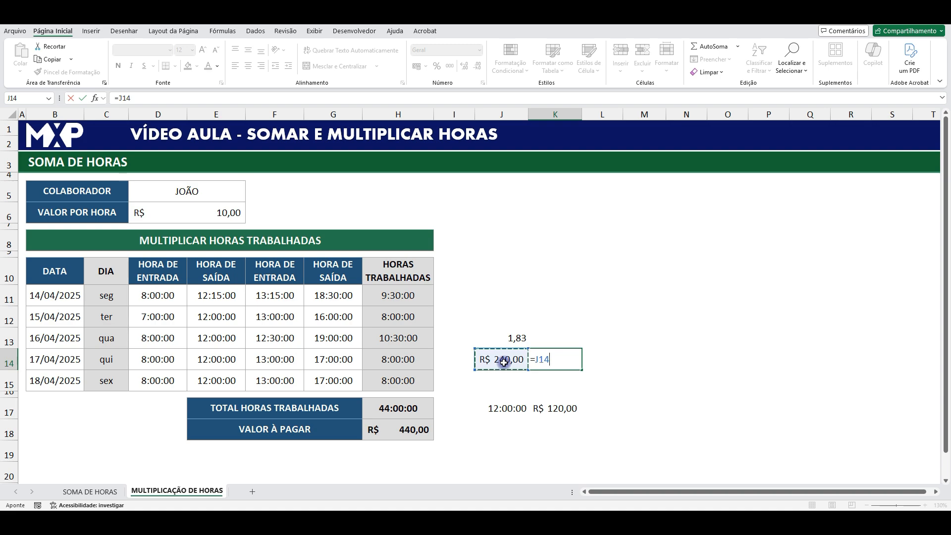
{"action": "type", "text": "*"}
{"action": "left_click", "coordinate": [507, 335]}
{"action": "key", "text": "Return"}
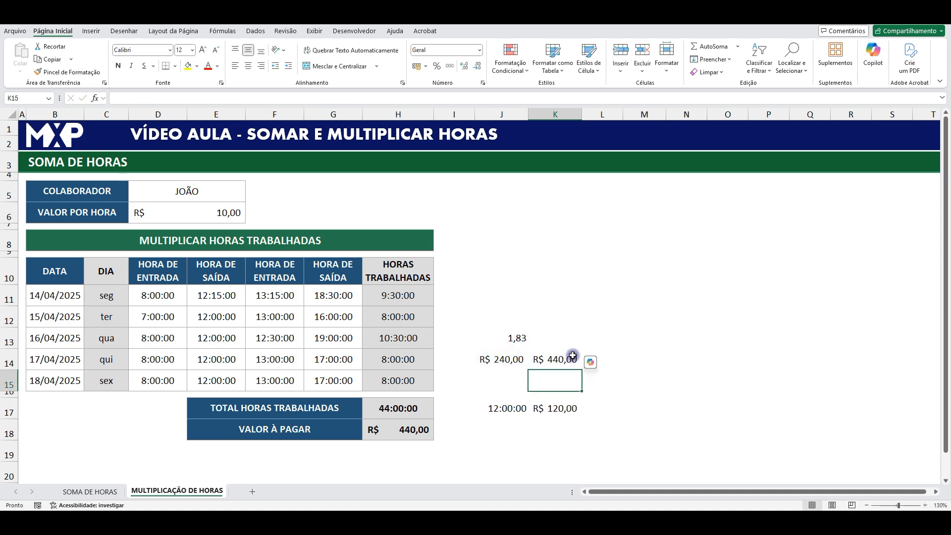
{"action": "left_click", "coordinate": [562, 360]}
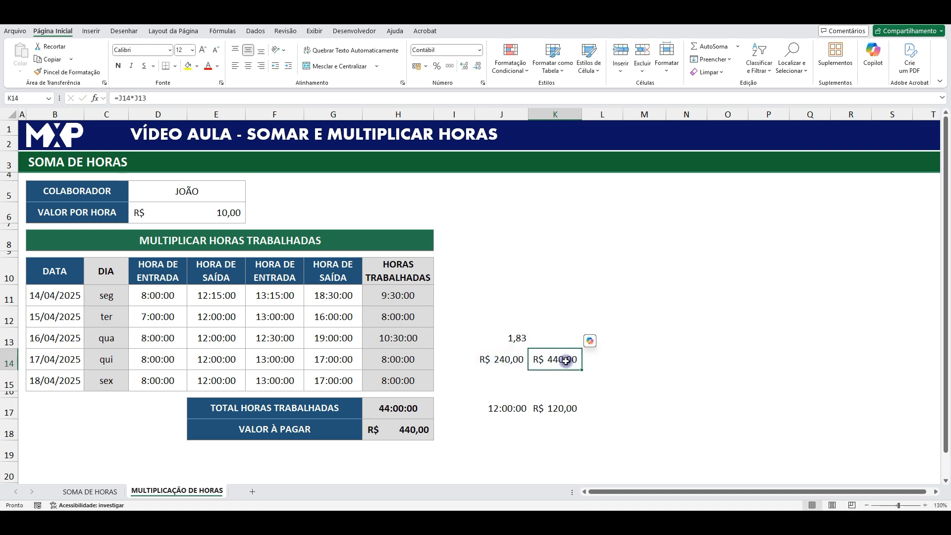
- Try a second conversion factor by extending the amount-to-pay formula in H18 to =D6*24*H17*24
{"action": "left_click", "coordinate": [415, 431]}
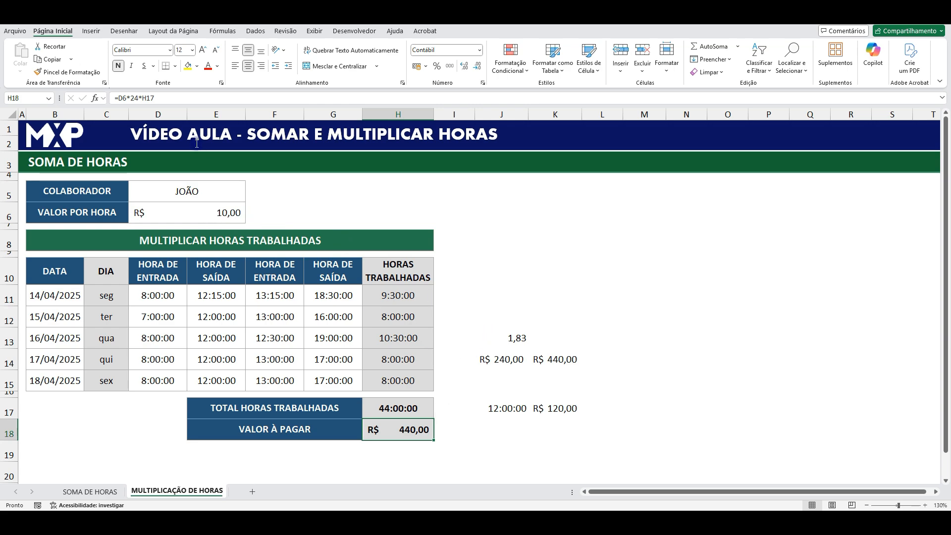
{"action": "left_click", "coordinate": [181, 98]}
{"action": "type", "text": "*"}
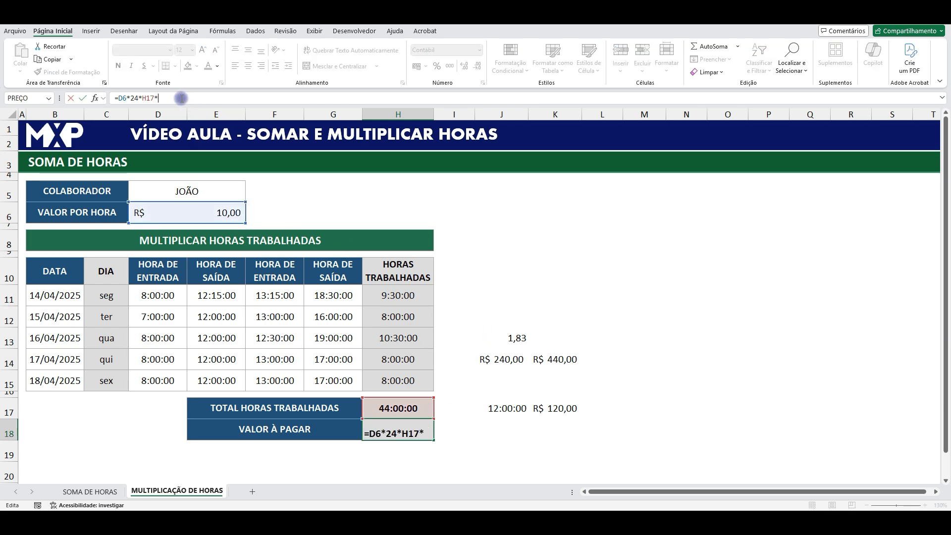
{"action": "type", "text": "24"}
{"action": "key", "text": "Return"}
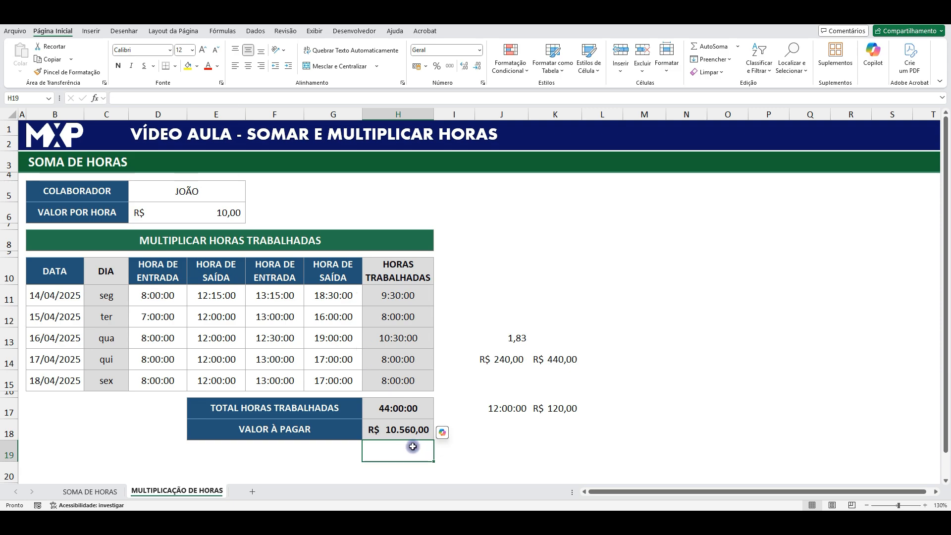
- Remove the extra *24 from the end of the amount-to-pay formula in H18
{"action": "left_click", "coordinate": [399, 433]}
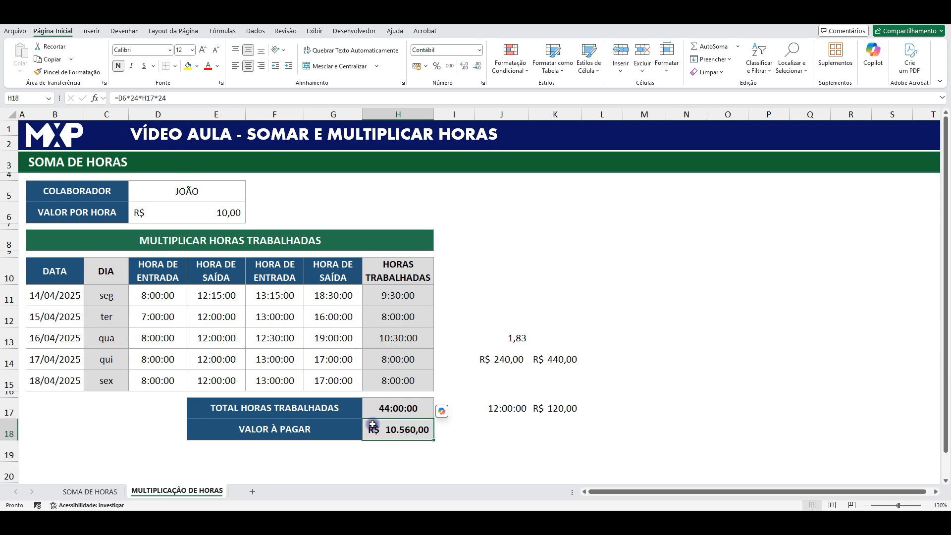
{"action": "left_click", "coordinate": [175, 99]}
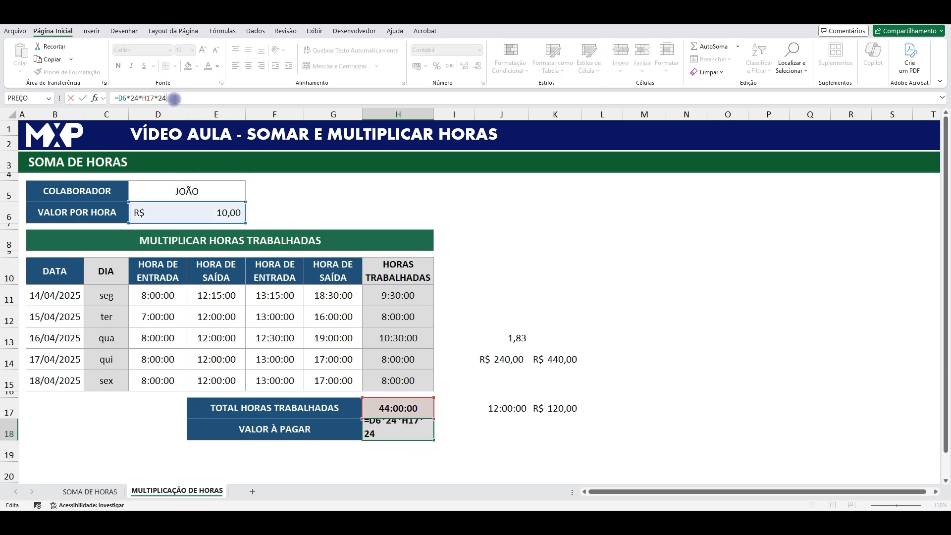
{"action": "key", "text": "BackSpace"}
{"action": "key", "text": "BackSpace"}
{"action": "key", "text": "Return"}
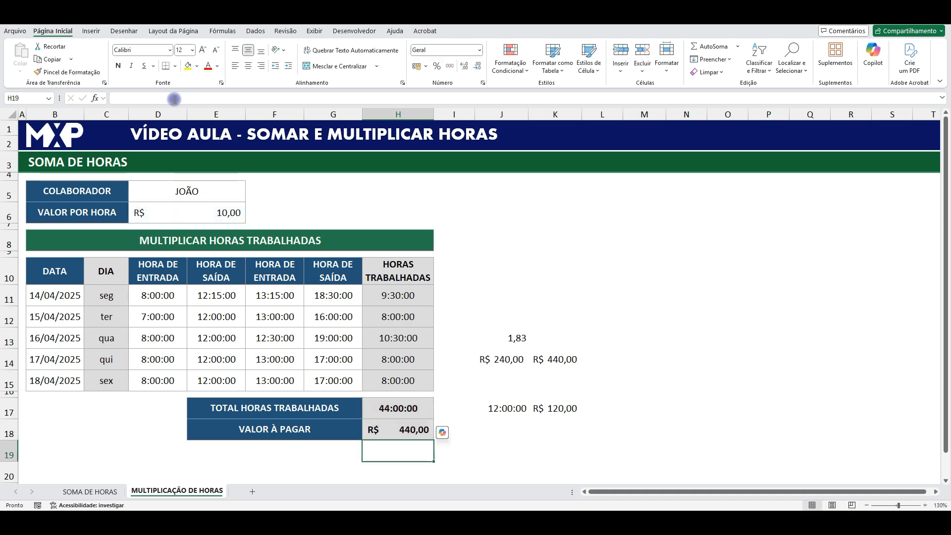
- Rebuild the amount-to-pay formula in H18 as =H17*24*D6, with the total hours first
{"action": "left_click", "coordinate": [222, 217]}
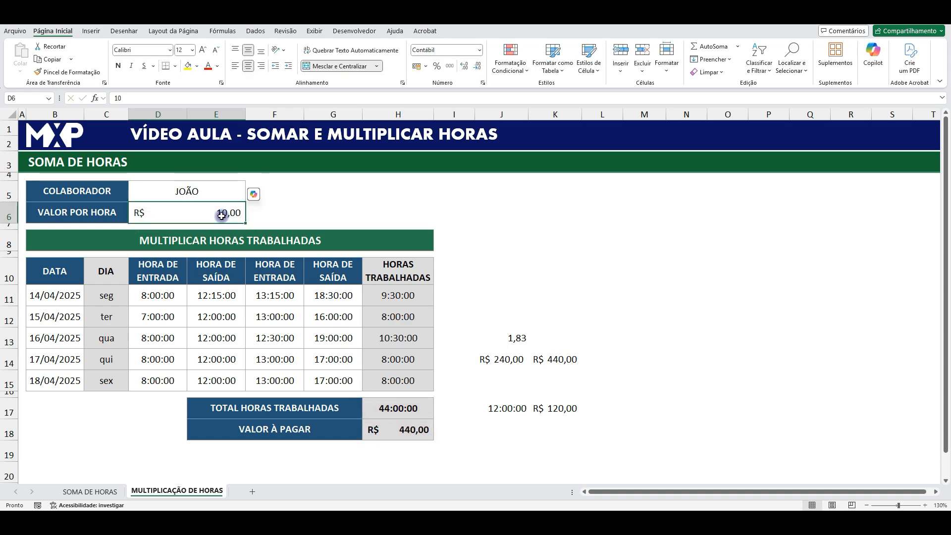
{"action": "left_click", "coordinate": [405, 428]}
{"action": "left_click", "coordinate": [405, 408]}
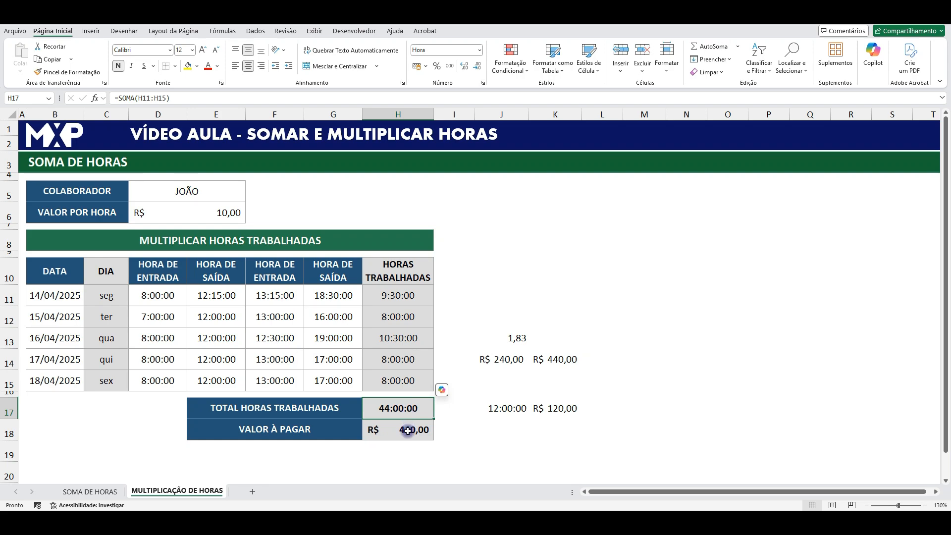
{"action": "left_click", "coordinate": [407, 429]}
{"action": "type", "text": "="}
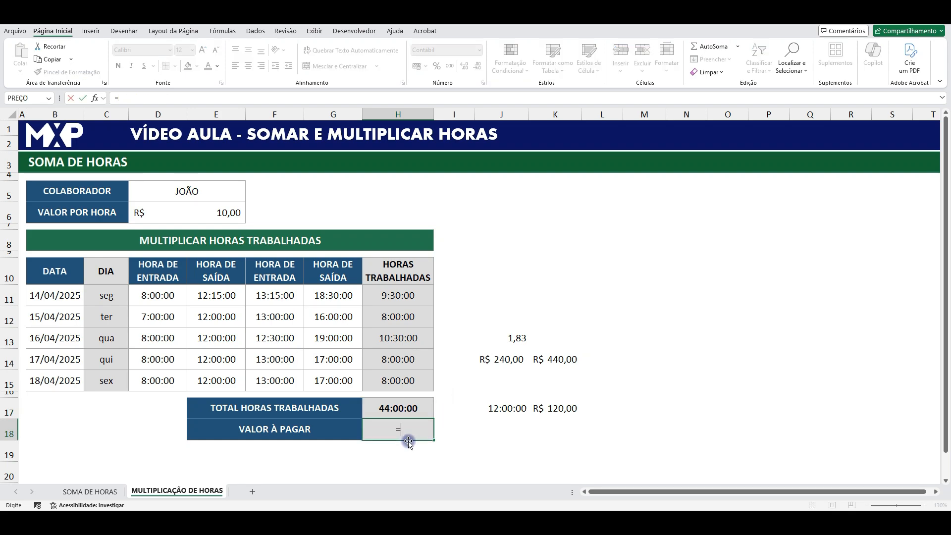
{"action": "left_click", "coordinate": [402, 409]}
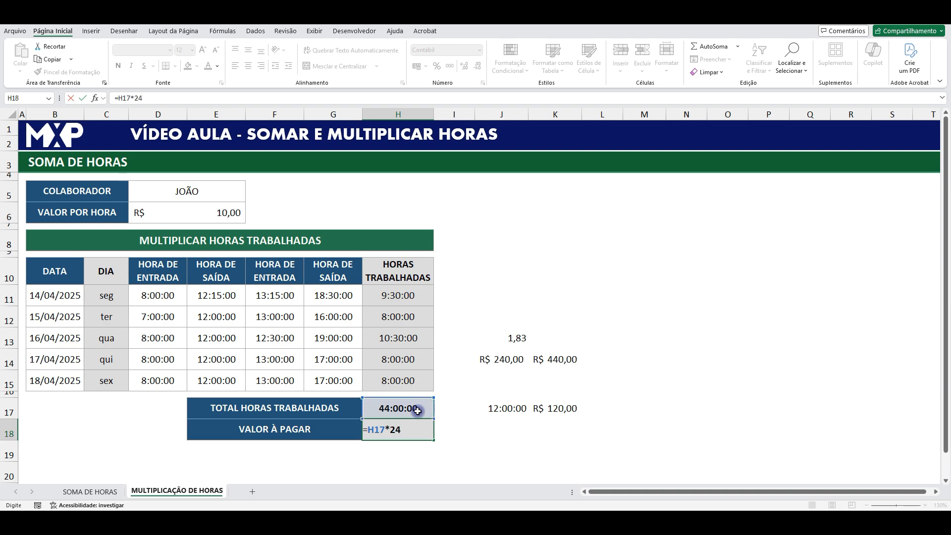
{"action": "left_click", "coordinate": [216, 210]}
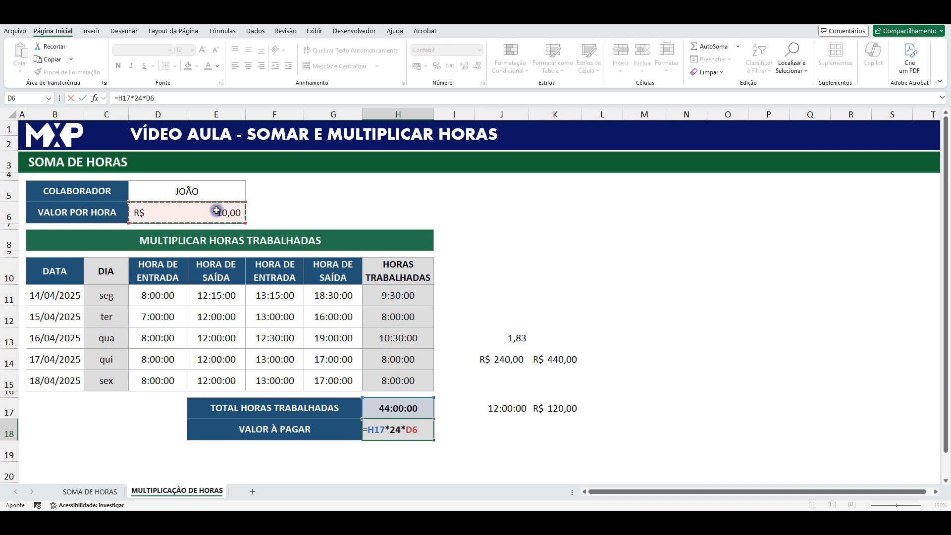
{"action": "key", "text": "Return"}
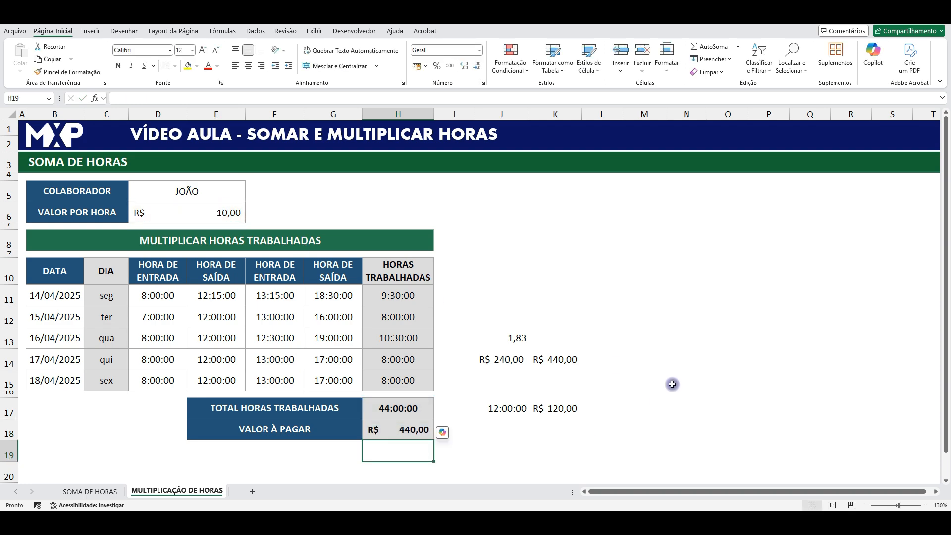